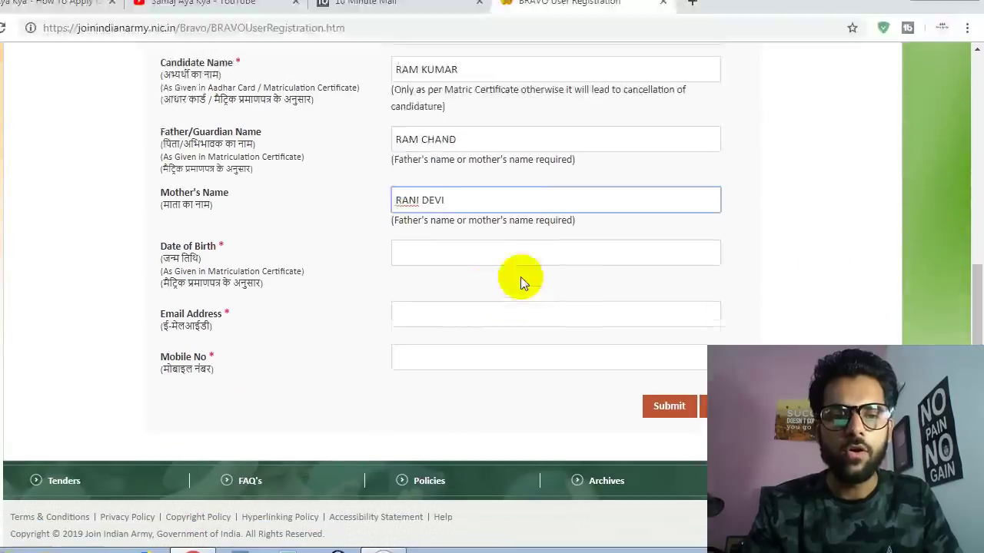
# - Set the Date of Birth to 01-01-1999 using the calendar picker
pyautogui.click(435, 251)
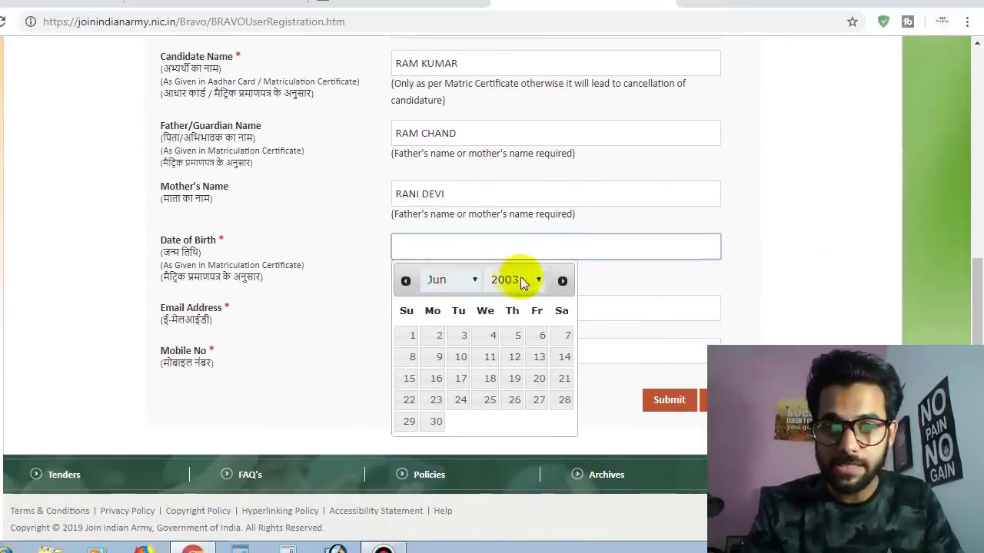
pyautogui.click(573, 299)
pyautogui.click(541, 258)
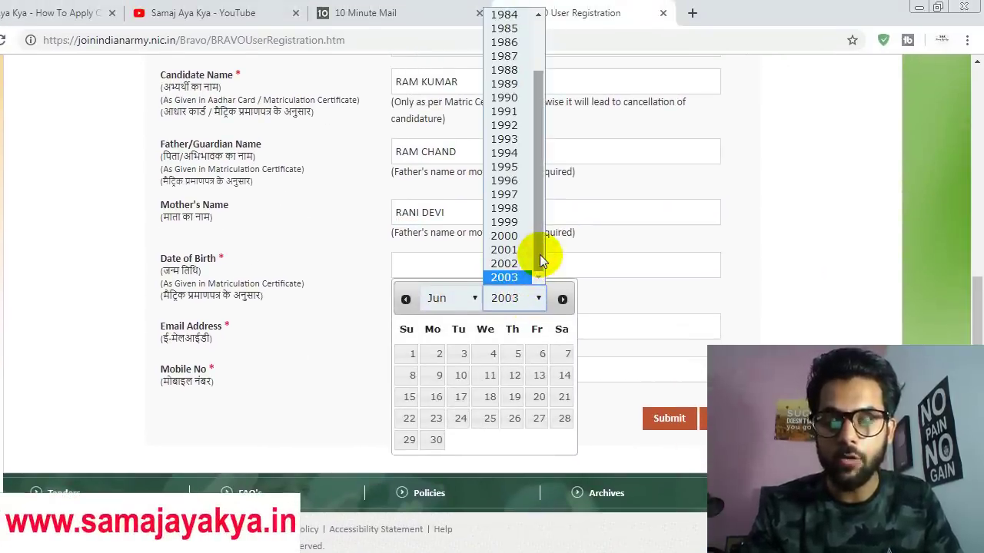
pyautogui.click(514, 222)
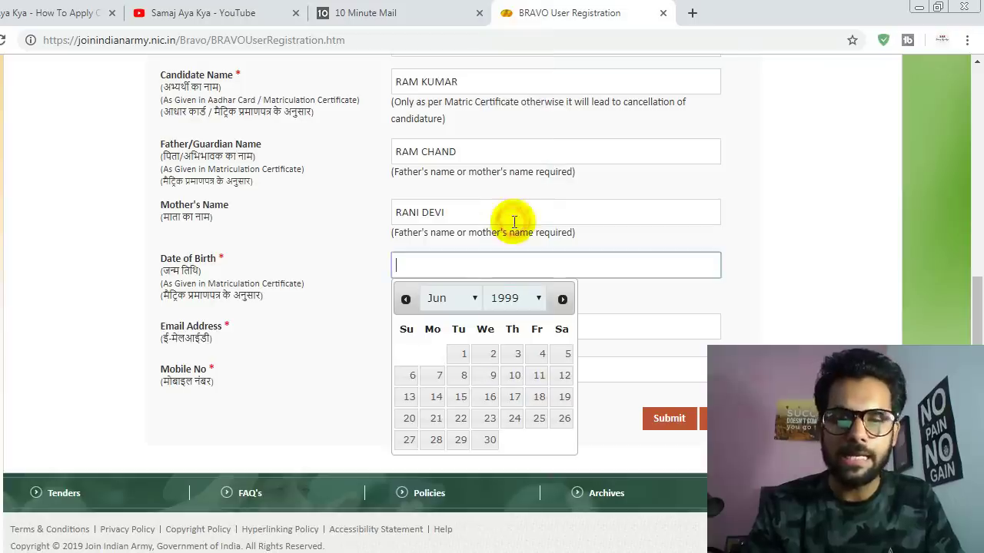
pyautogui.click(453, 299)
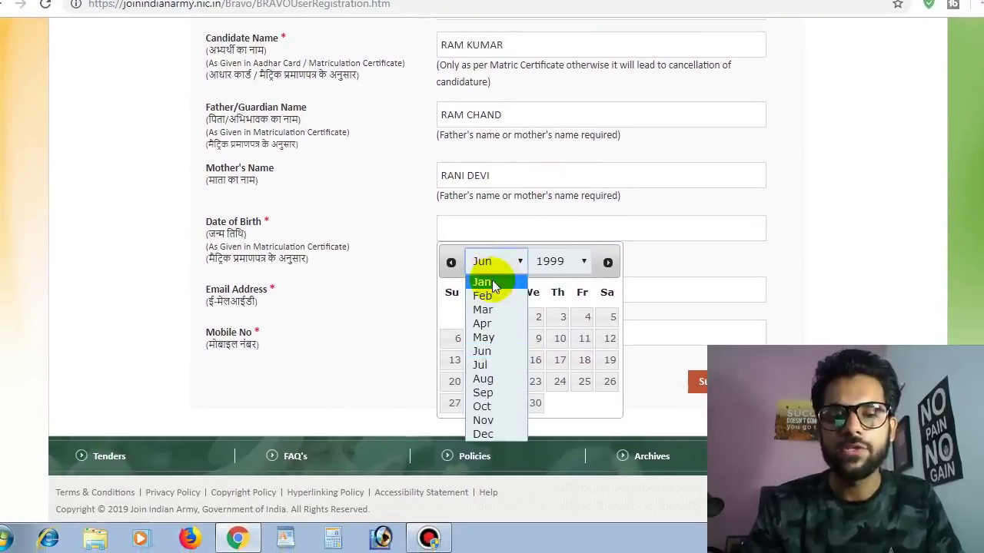
pyautogui.click(435, 318)
pyautogui.click(588, 318)
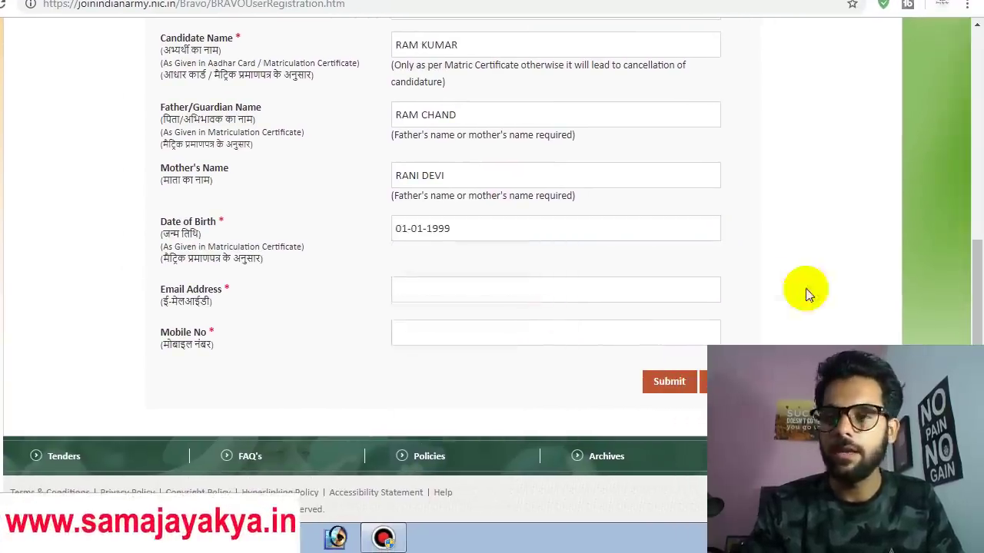
# - Enter the e-mail address and mobile number, then submit the registration details
pyautogui.scroll(-1, 978, 281)
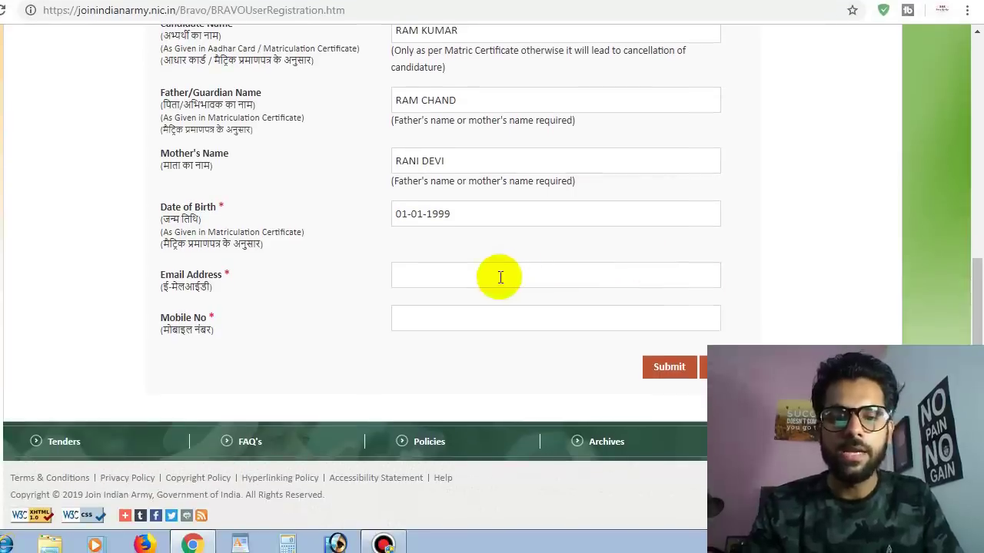
pyautogui.click(500, 314)
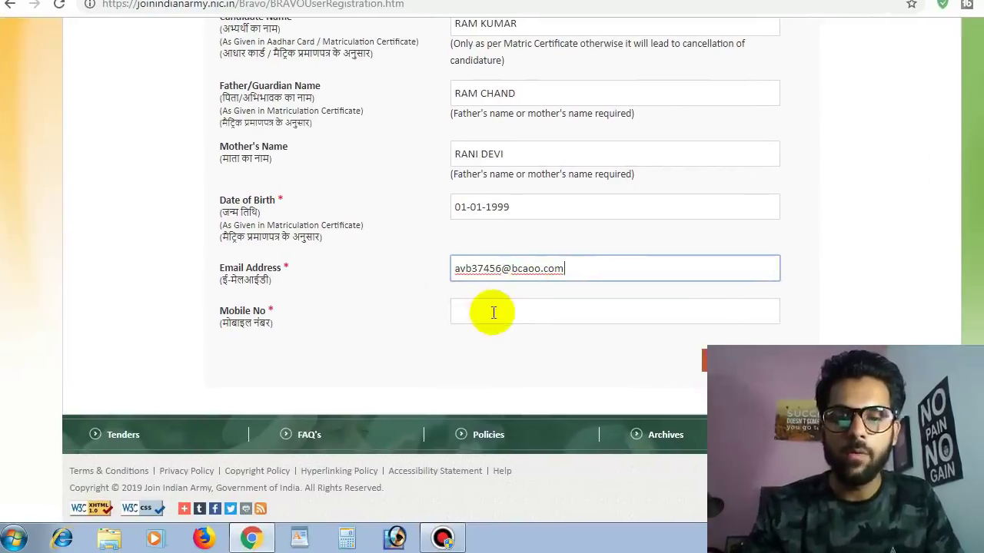
pyautogui.click(434, 319)
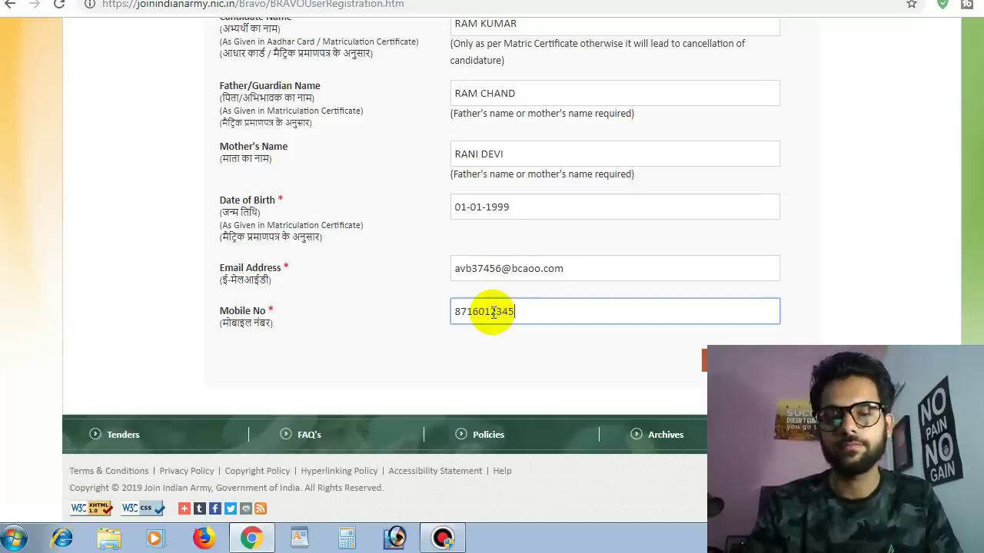
pyautogui.click(717, 360)
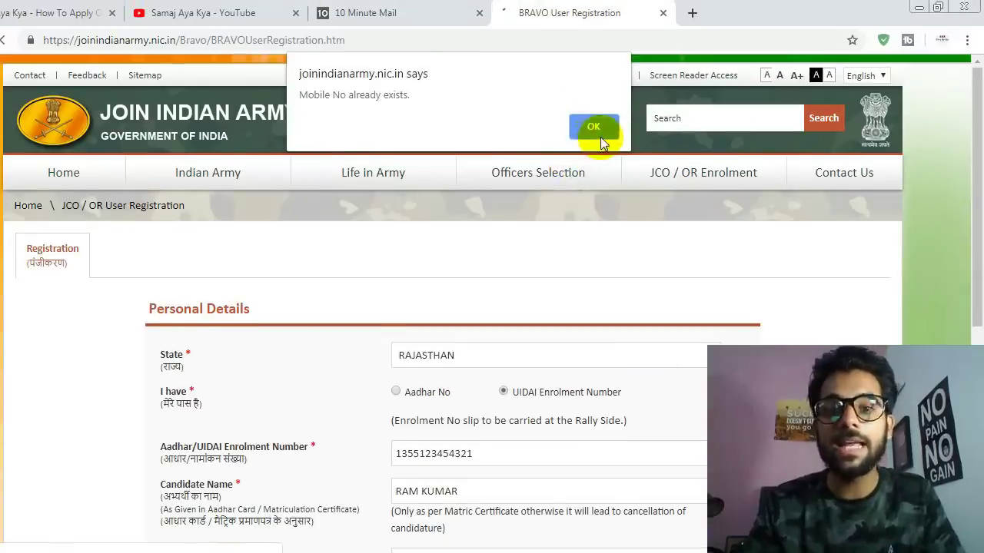
# - Dismiss the 'Mobile No already exists' alert, drop the number's last digit and resubmit
pyautogui.click(593, 128)
pyautogui.scroll(-5, 969, 180)
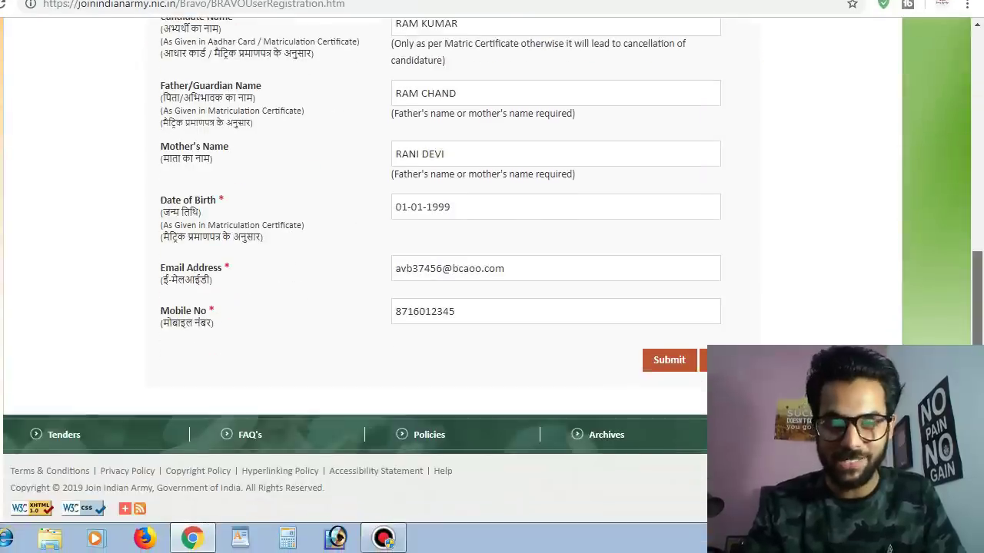
pyautogui.click(481, 313)
pyautogui.press('BackSpace')
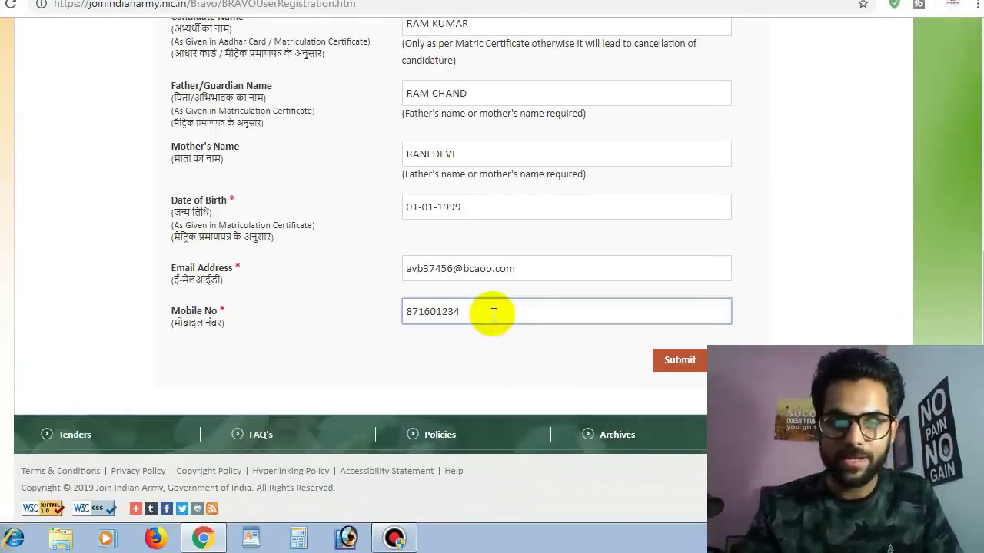
pyautogui.click(668, 361)
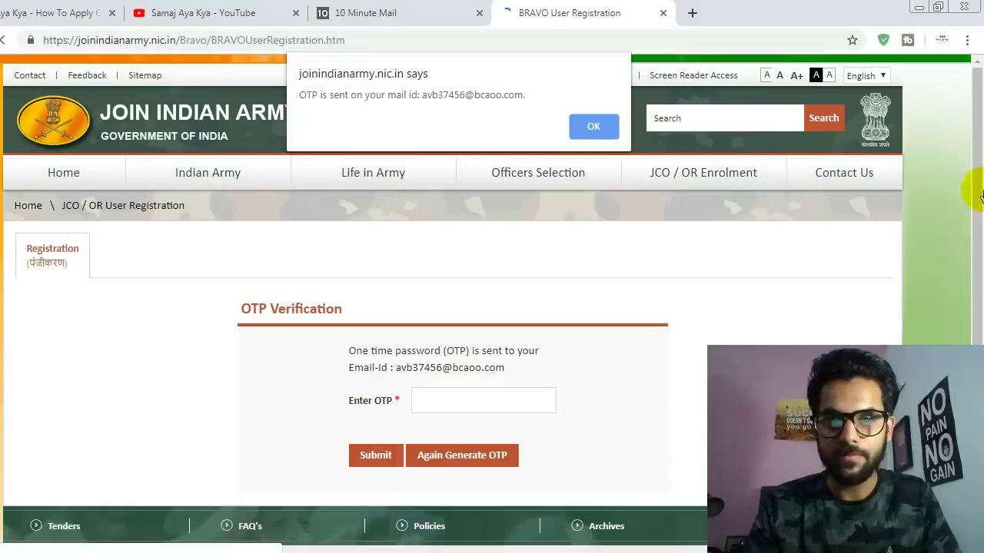
# - Acknowledge the OTP-sent notice and look over the e-mail address it went to
pyautogui.click(598, 131)
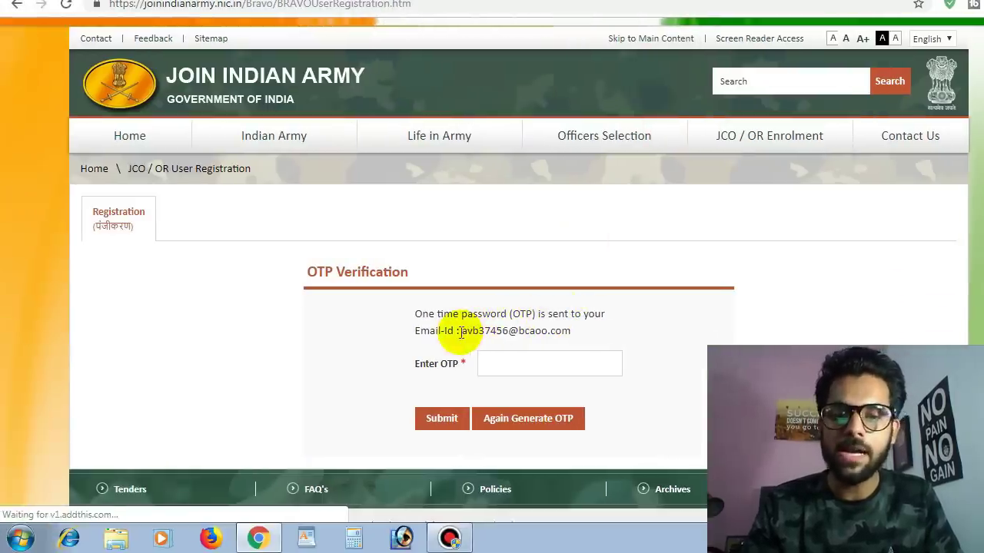
pyautogui.moveTo(393, 367); pyautogui.dragTo(501, 366)
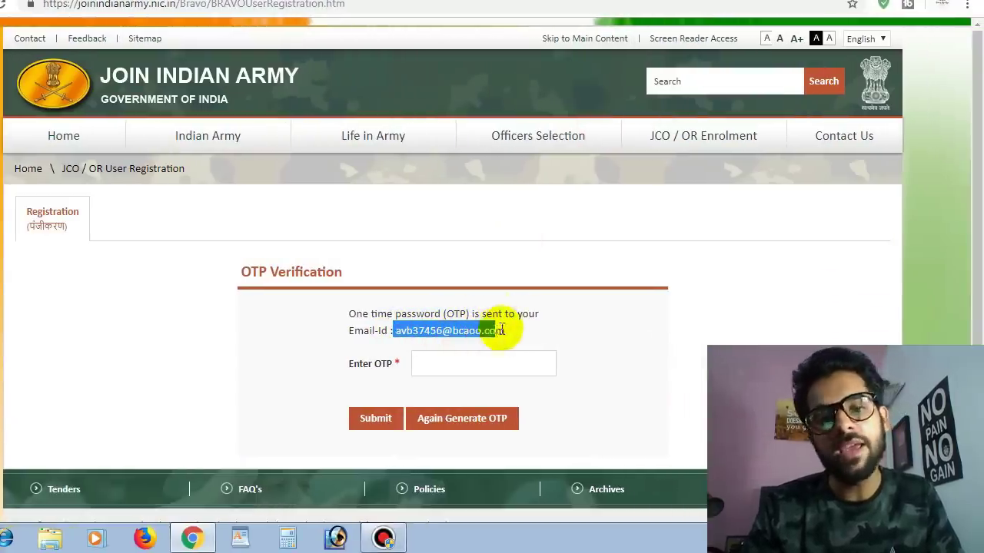
pyautogui.click(575, 332)
# - Open the Verification Code e-mail in 10 Minute Mail and focus the OTP field
pyautogui.click(491, 8)
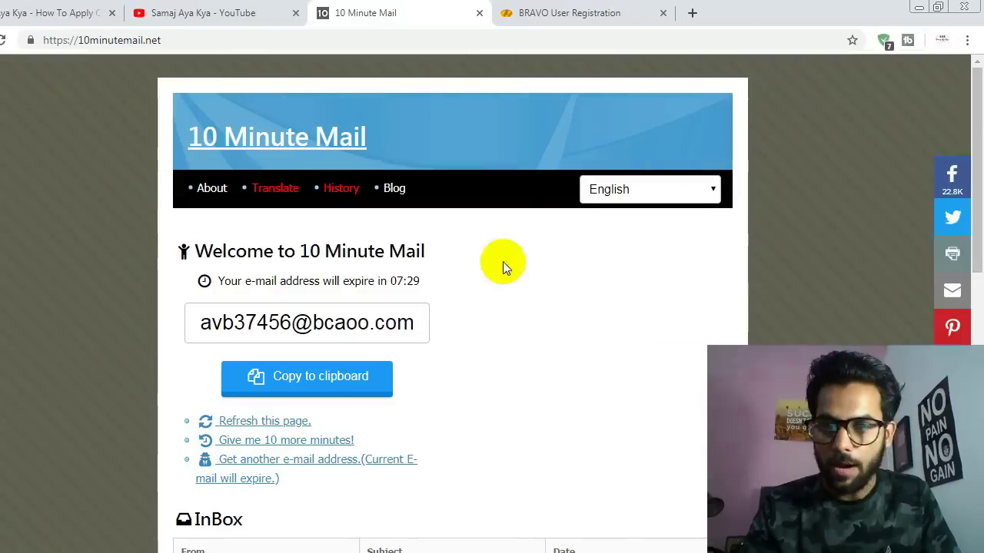
pyautogui.scroll(-5, 983, 306)
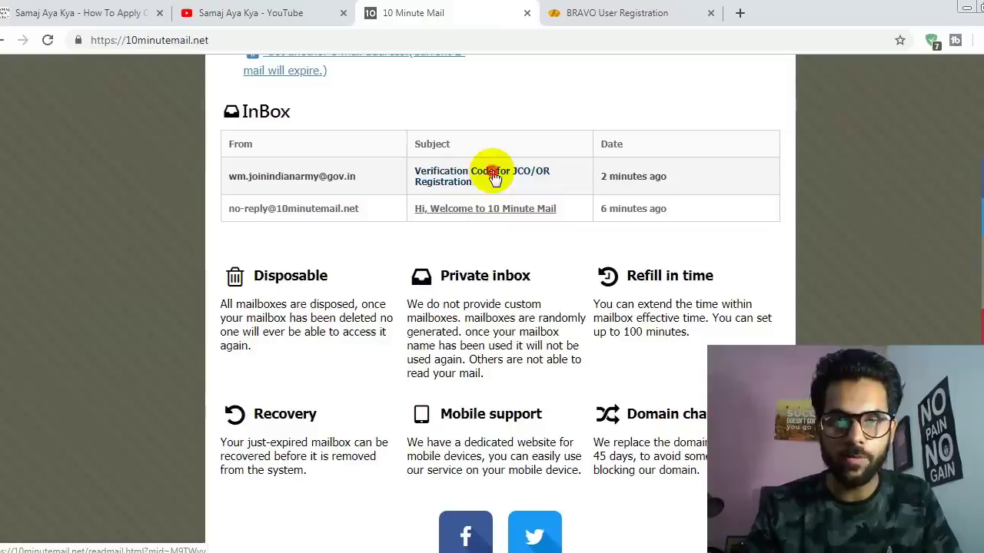
pyautogui.click(493, 176)
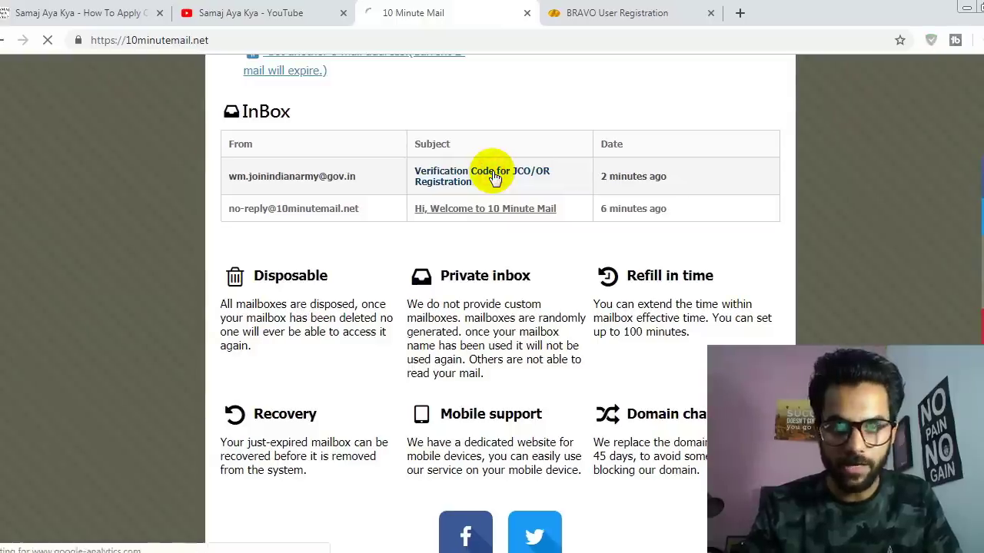
pyautogui.moveTo(980, 131); pyautogui.dragTo(972, 332)
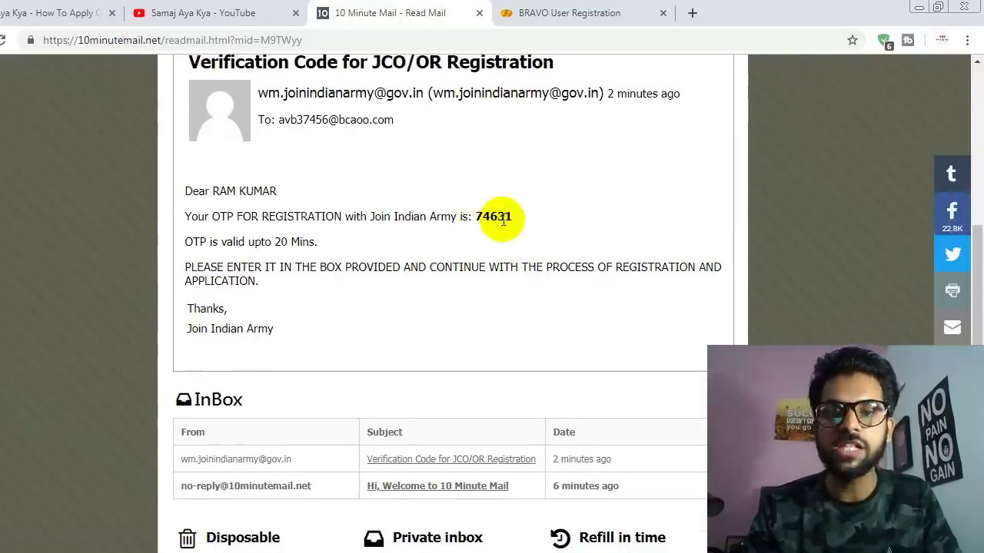
pyautogui.click(576, 11)
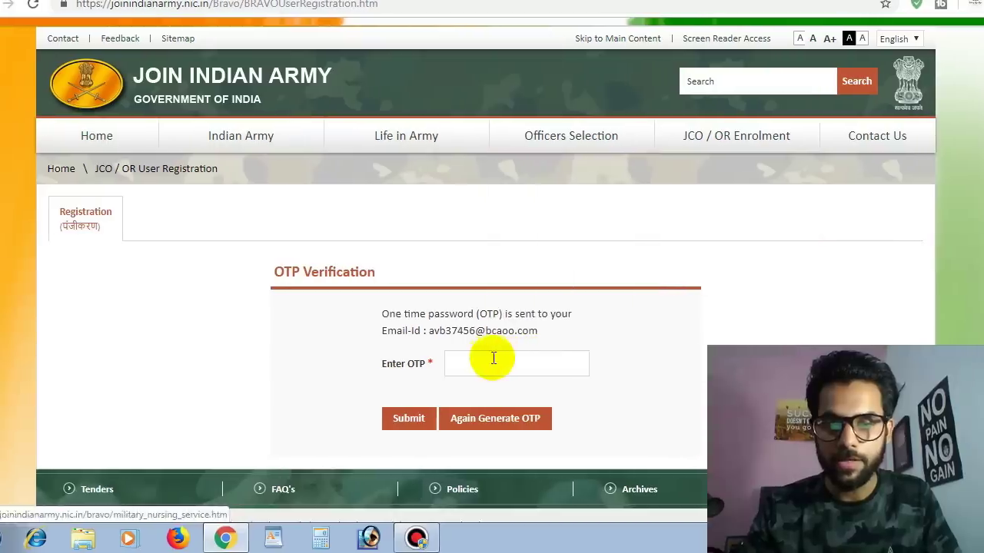
pyautogui.click(493, 359)
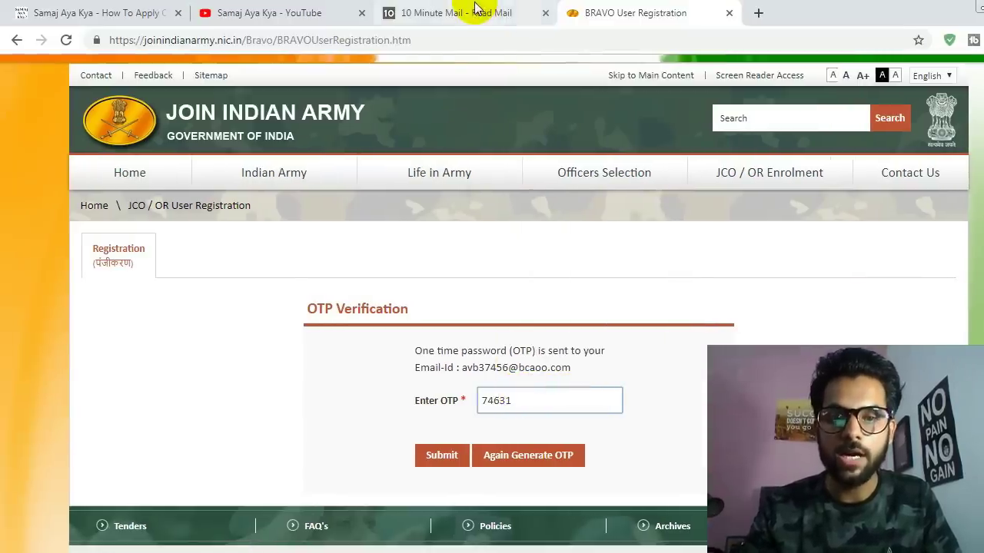
# - Copy the OTP from the e-mail and paste it into the Enter OTP field
pyautogui.click(467, 11)
pyautogui.moveTo(494, 219); pyautogui.dragTo(532, 215)
pyautogui.hotkey('ctrl', 'c')
pyautogui.click(575, 15)
pyautogui.hotkey('ctrl', 'v')
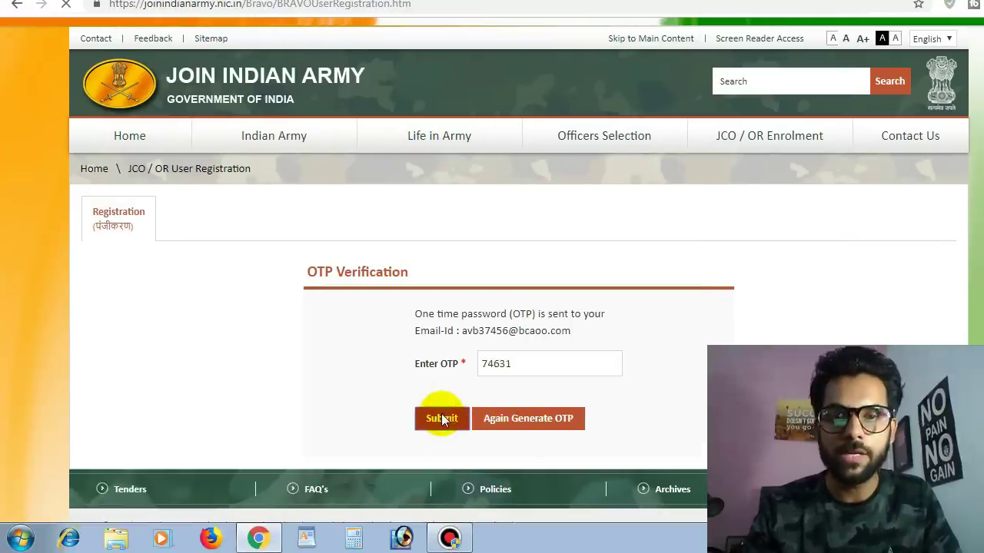
# - Submit the OTP to reach the full JCO/OR registration form
pyautogui.click(442, 418)
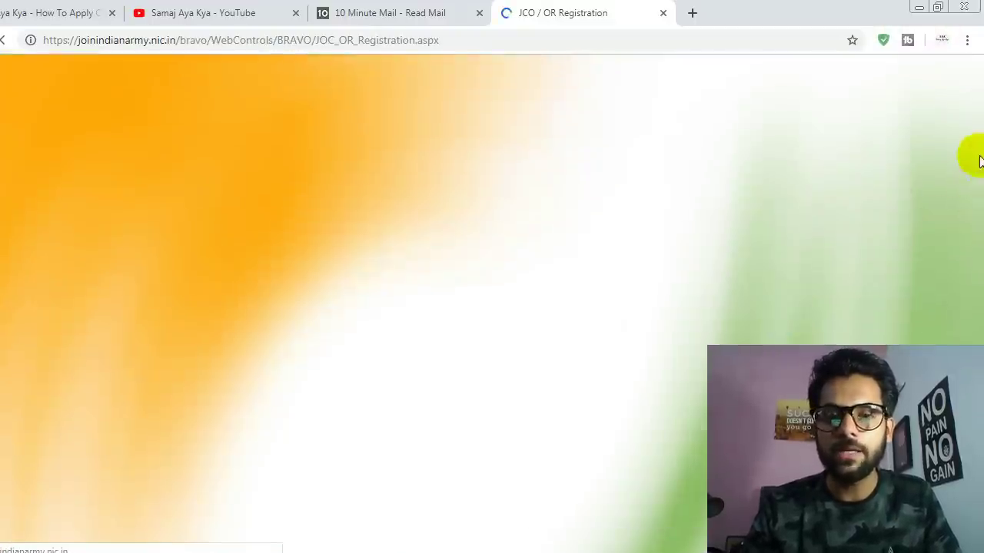
pyautogui.scroll(-10, 884, 169)
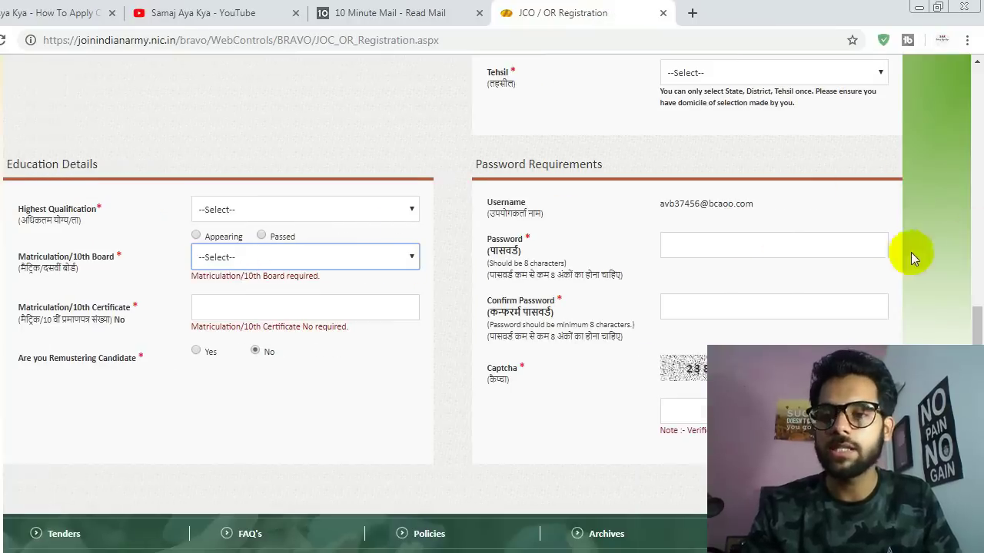
pyautogui.scroll(10, 977, 274)
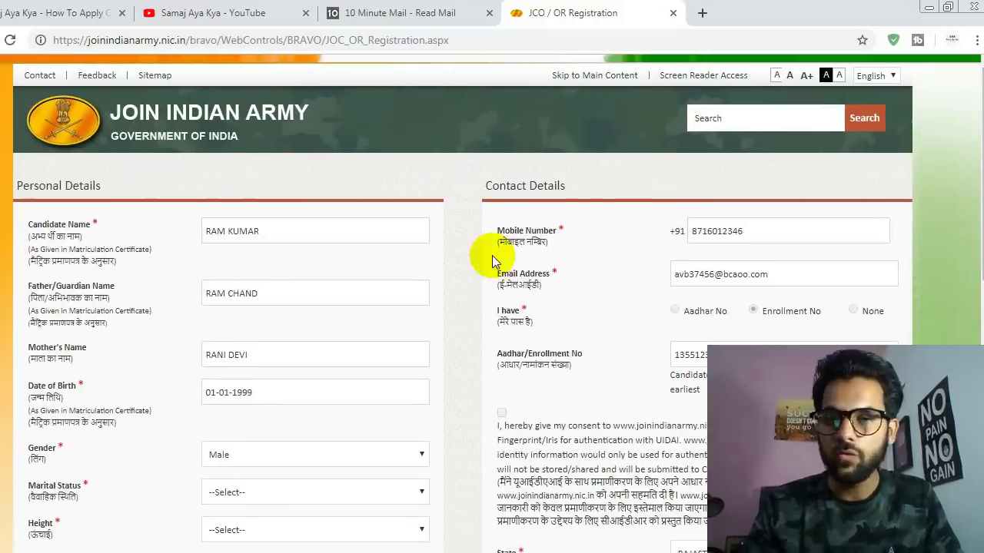
pyautogui.moveTo(972, 197); pyautogui.dragTo(980, 304)
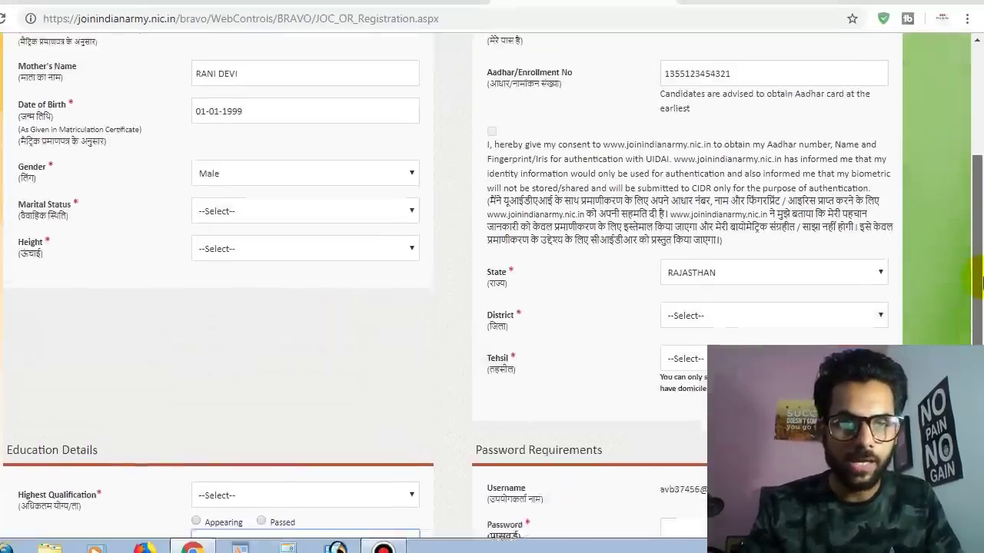
# - Set Marital Status to Unmarried and Height to 170
pyautogui.click(233, 215)
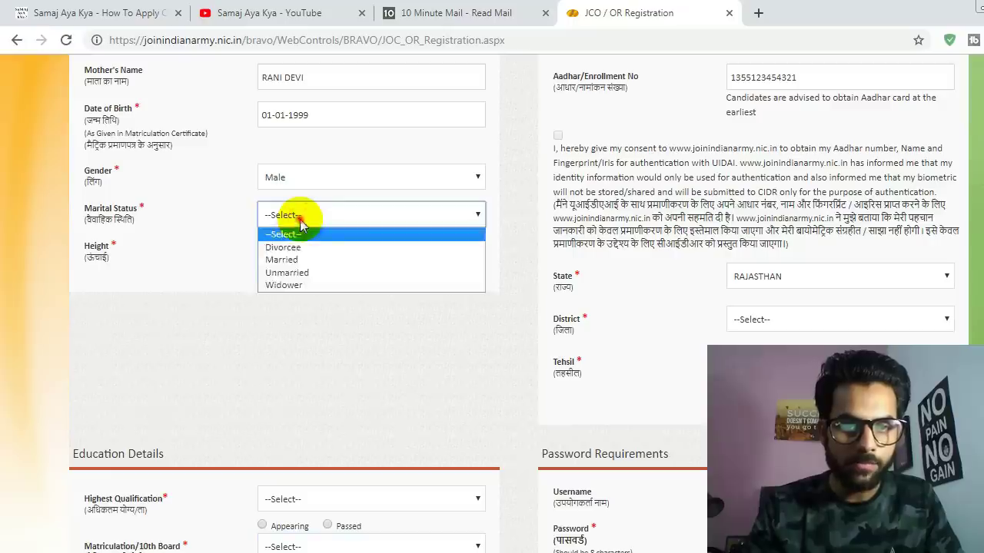
pyautogui.click(297, 214)
pyautogui.click(297, 215)
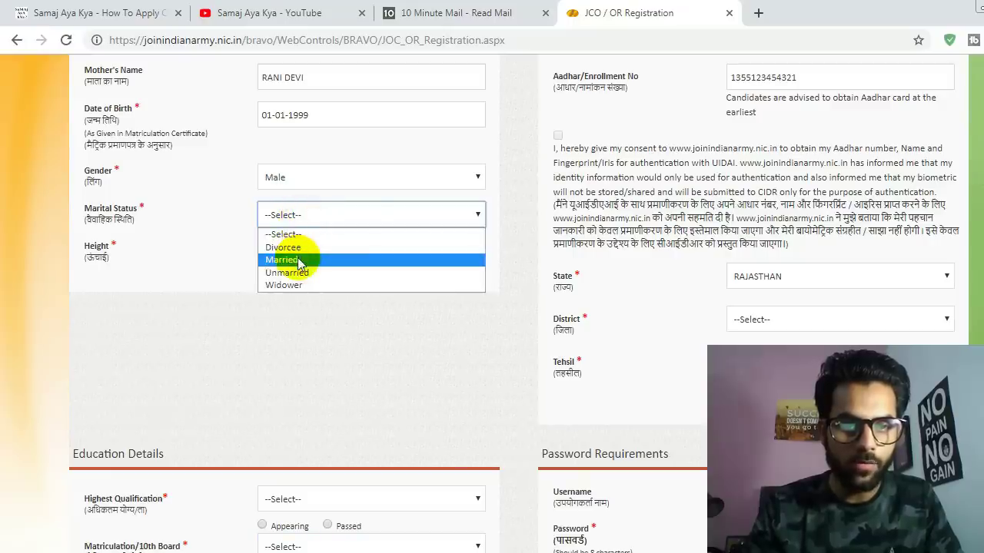
pyautogui.click(286, 272)
pyautogui.click(280, 252)
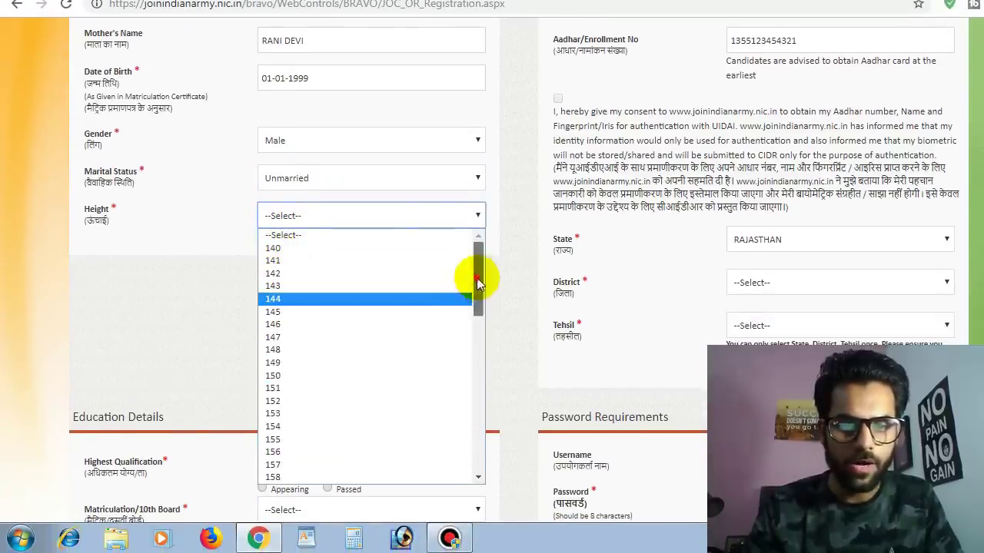
pyautogui.scroll(-4, 315, 358)
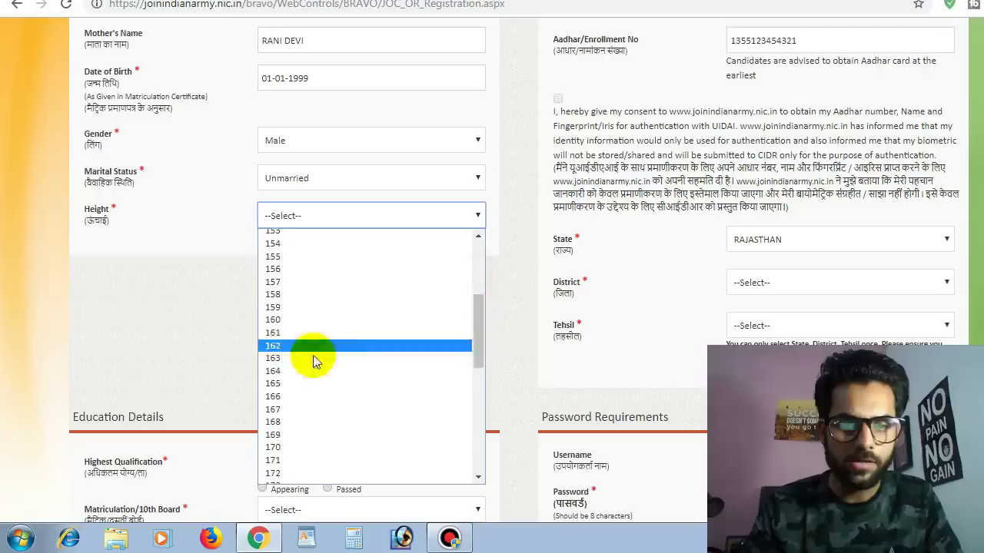
pyautogui.click(290, 446)
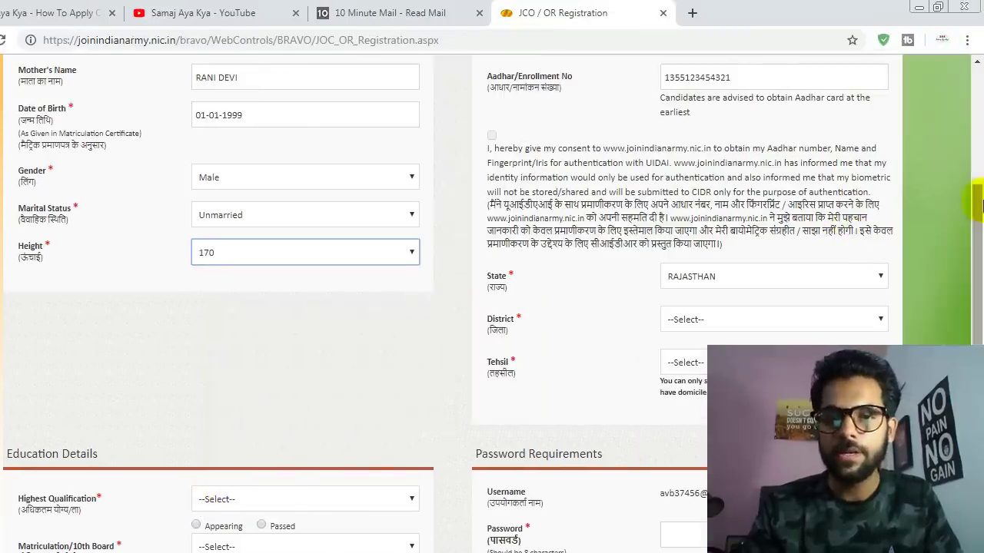
pyautogui.moveTo(978, 201); pyautogui.dragTo(907, 279)
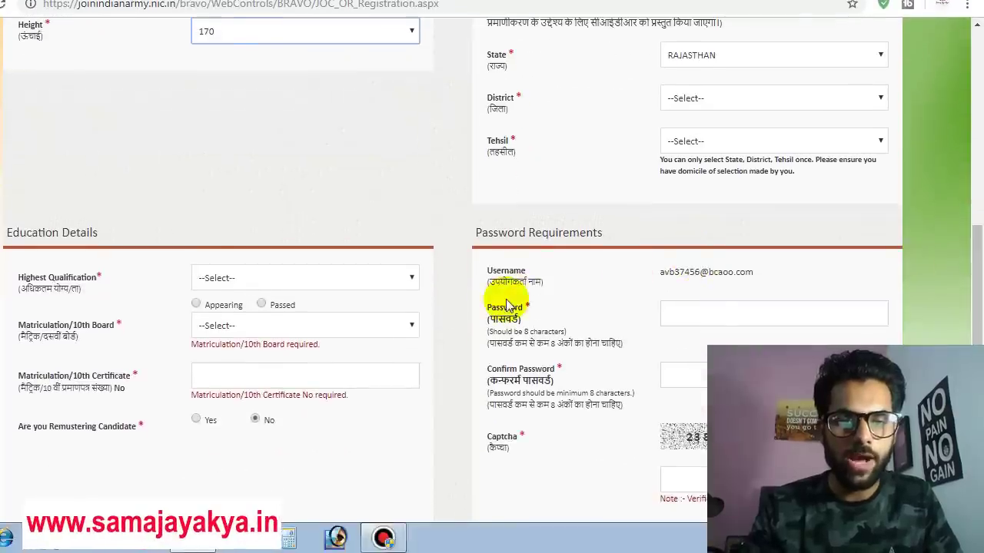
# - Set Highest Qualification to 10+2, mark it Passed, and choose STATE BOARD
pyautogui.click(345, 278)
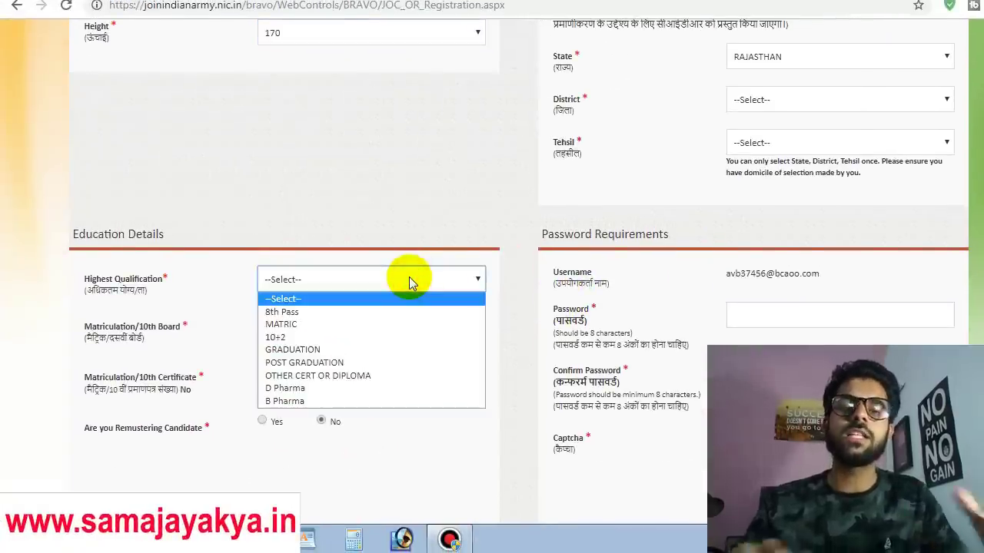
pyautogui.click(323, 350)
pyautogui.click(320, 281)
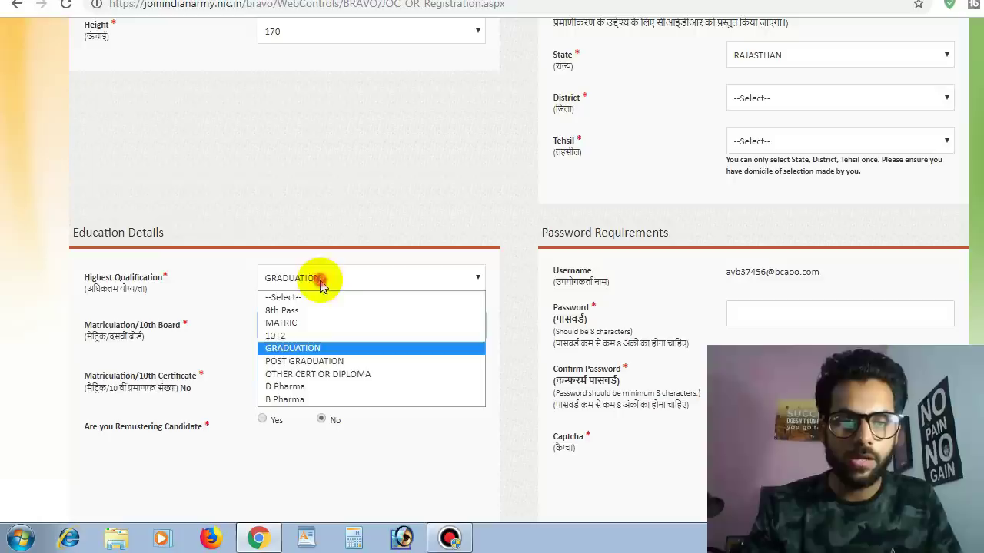
pyautogui.click(305, 338)
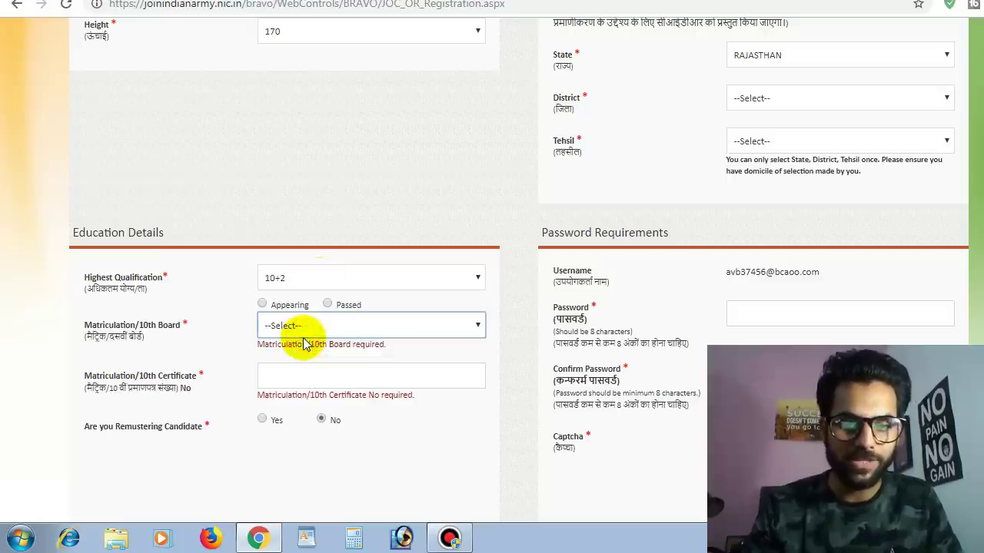
pyautogui.click(326, 305)
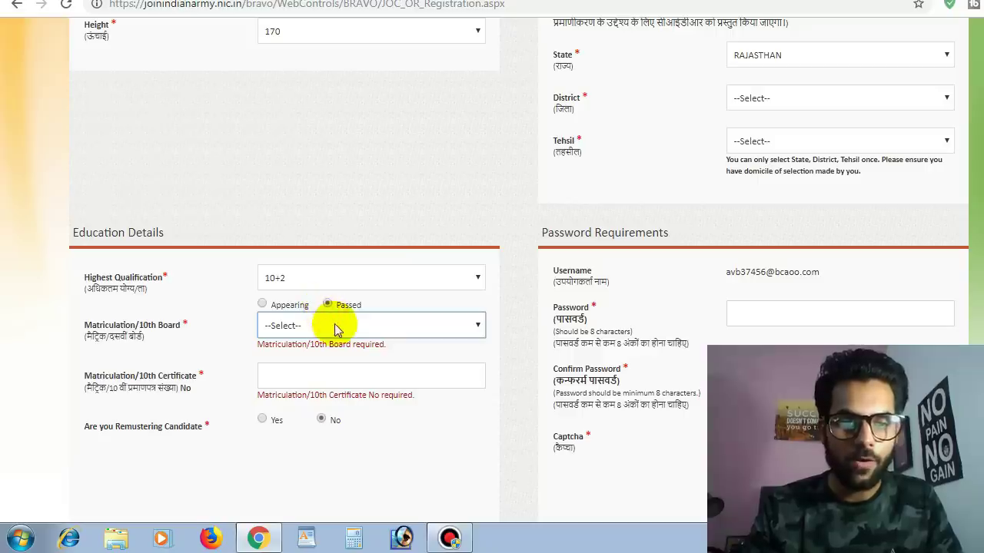
pyautogui.click(336, 329)
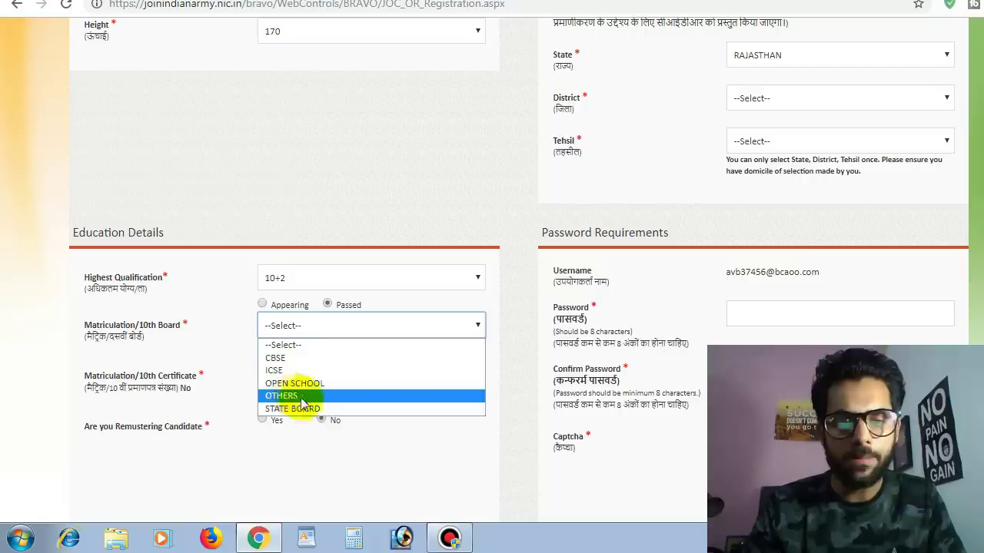
pyautogui.click(312, 409)
# - Reconfirm 10+2 as highest qualification and set the board's state to RAJASTHAN
pyautogui.click(435, 280)
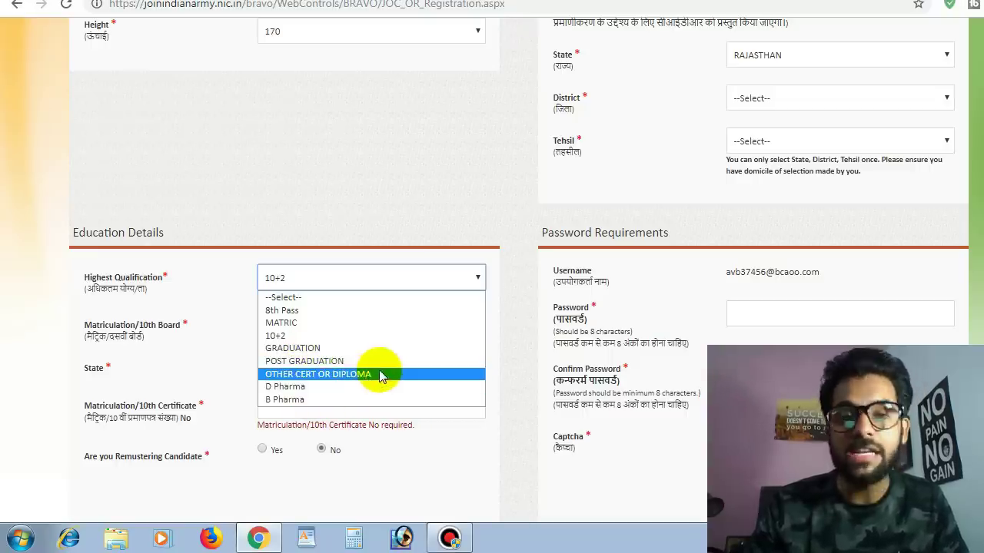
pyautogui.click(341, 374)
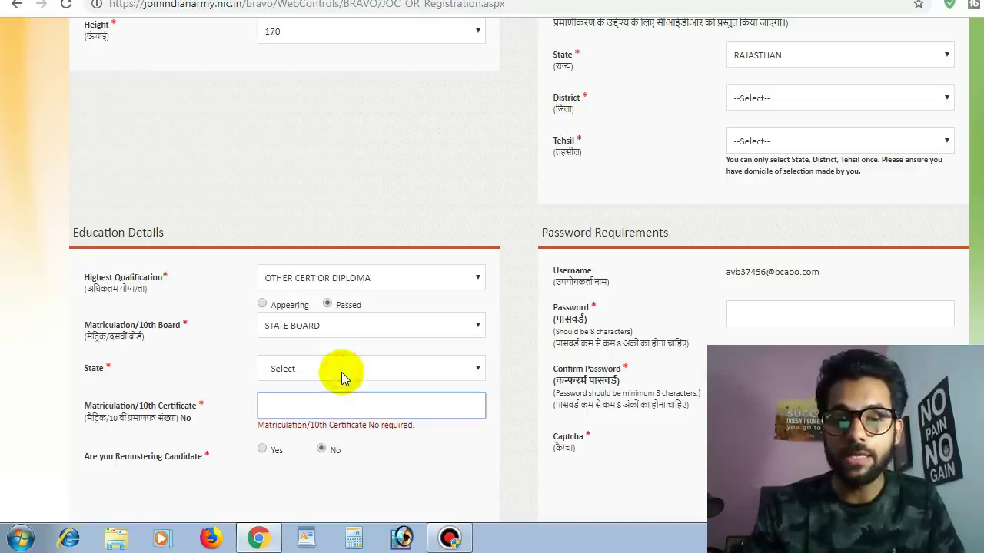
pyautogui.click(327, 282)
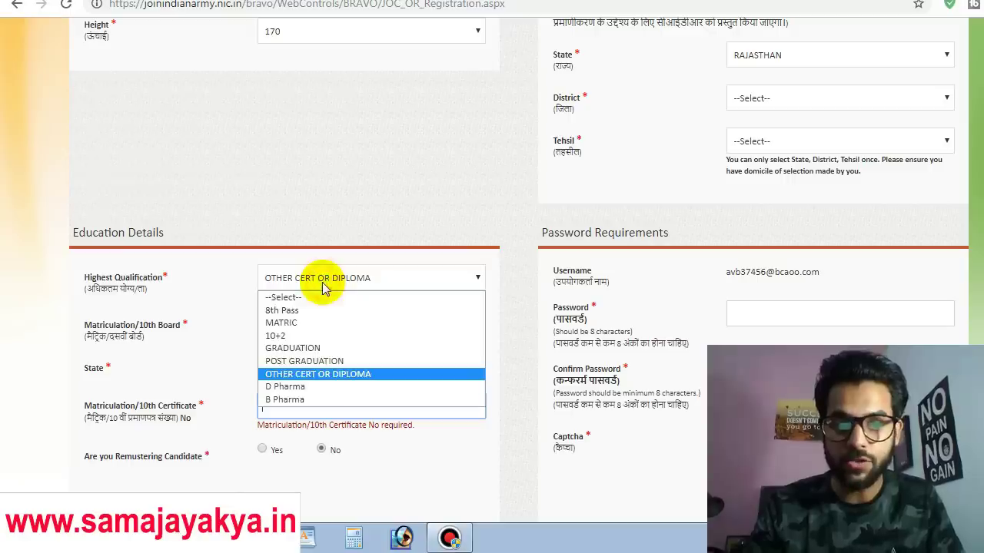
pyautogui.click(300, 336)
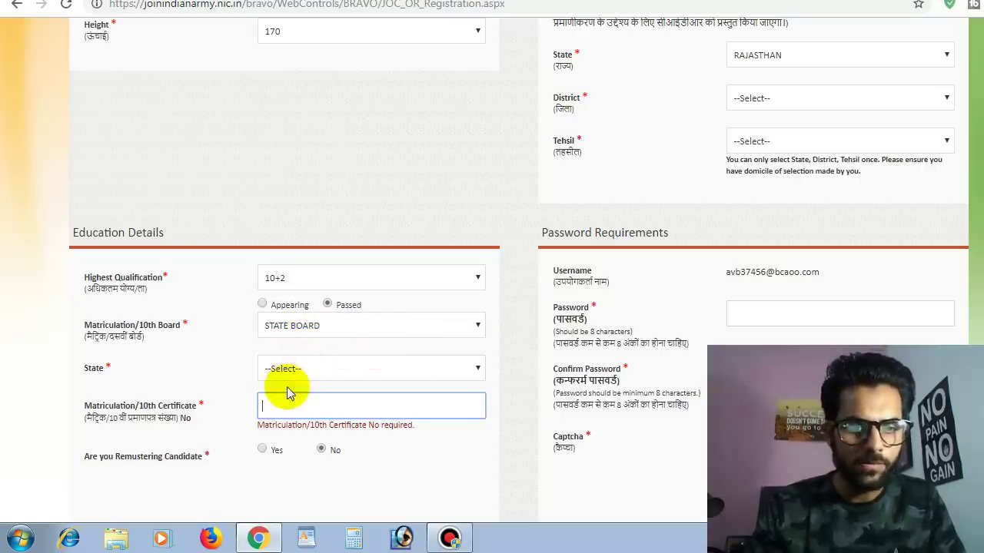
pyautogui.click(324, 370)
pyautogui.press('r')
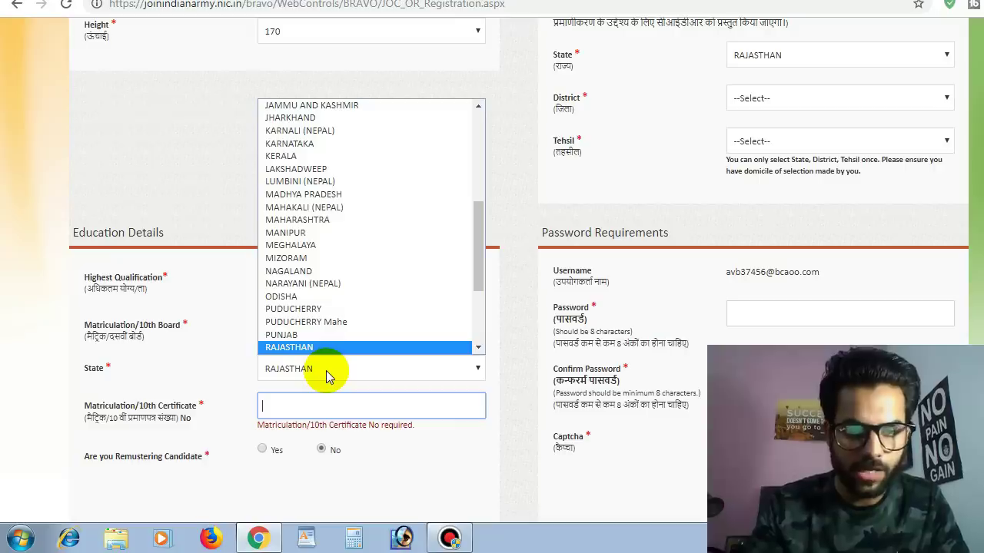
pyautogui.press('r')
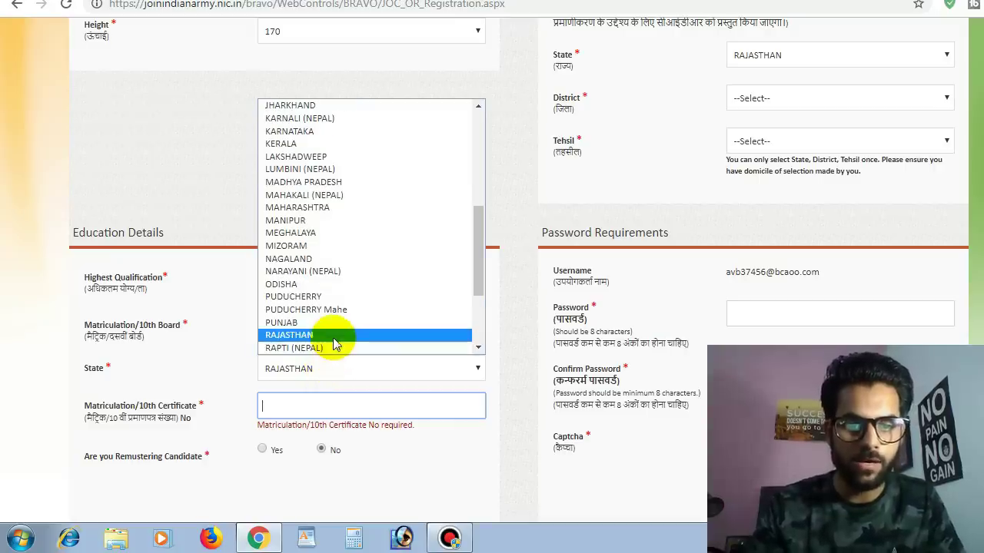
pyautogui.press('r')
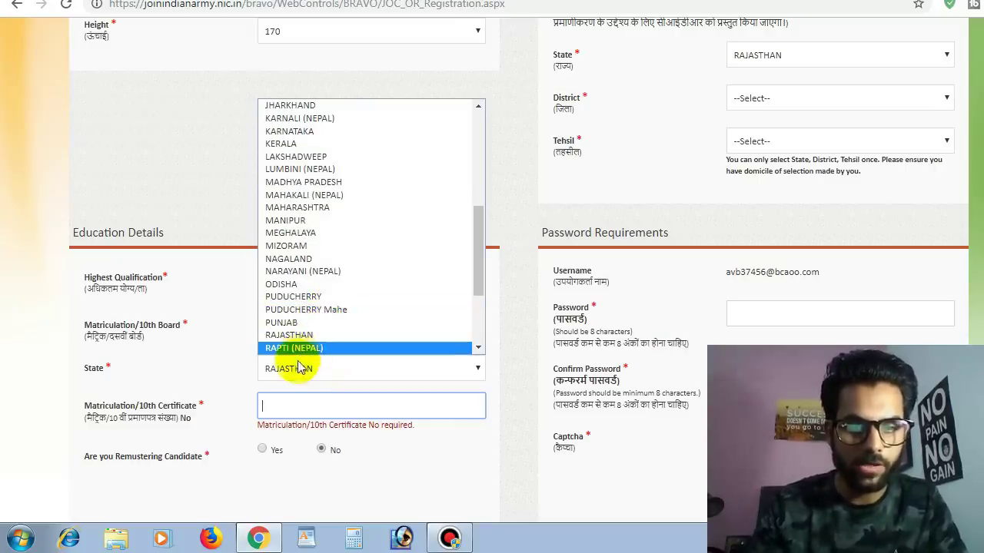
pyautogui.click(297, 370)
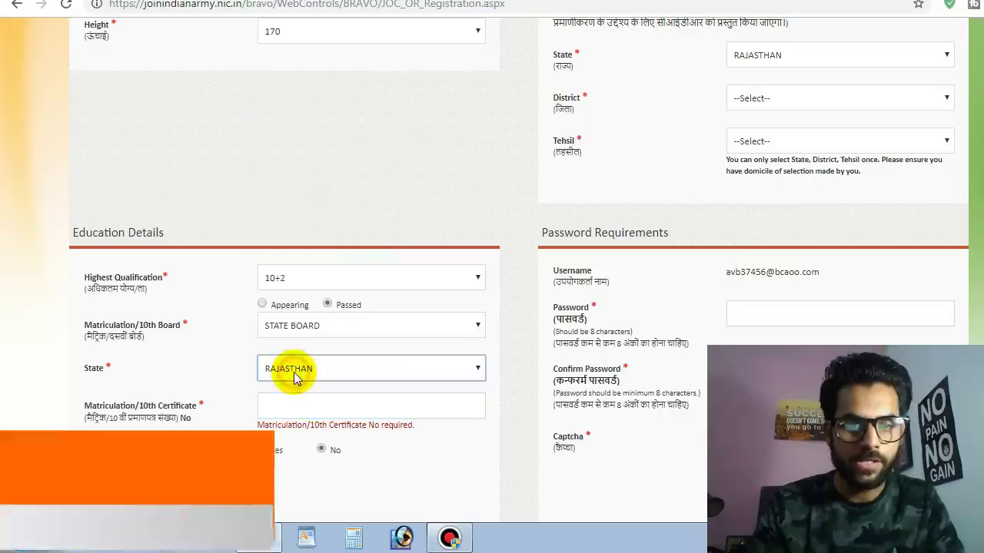
# - Enter the 10th certificate number and bring up the Rajasthan district list
pyautogui.click(314, 411)
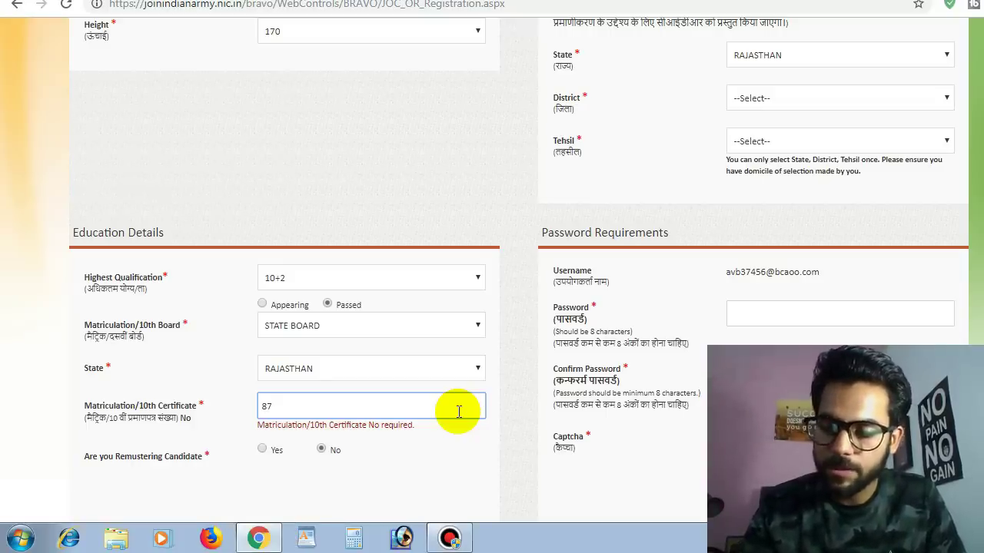
pyautogui.scroll(-2, 261, 372)
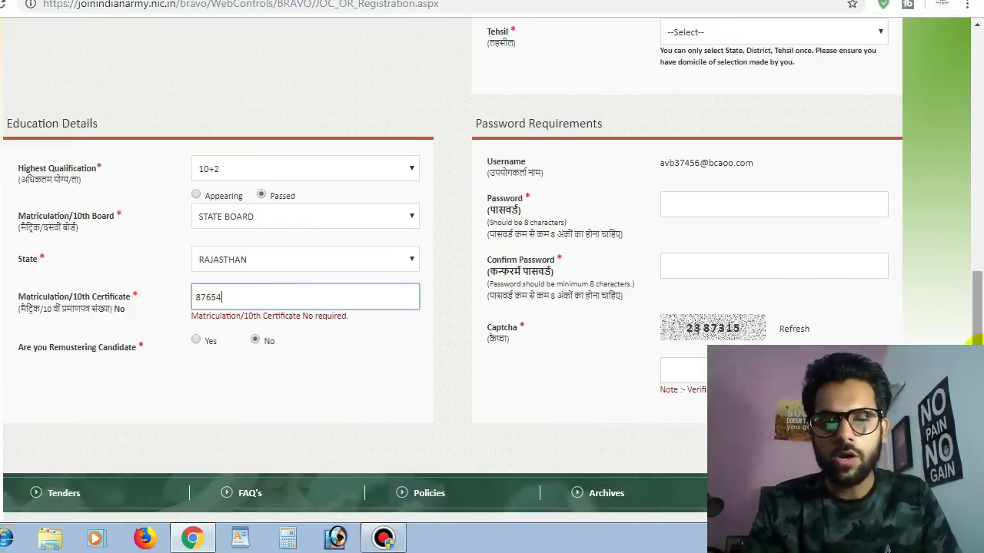
pyautogui.moveTo(978, 338); pyautogui.dragTo(978, 268)
pyautogui.scroll(-1, 736, 253)
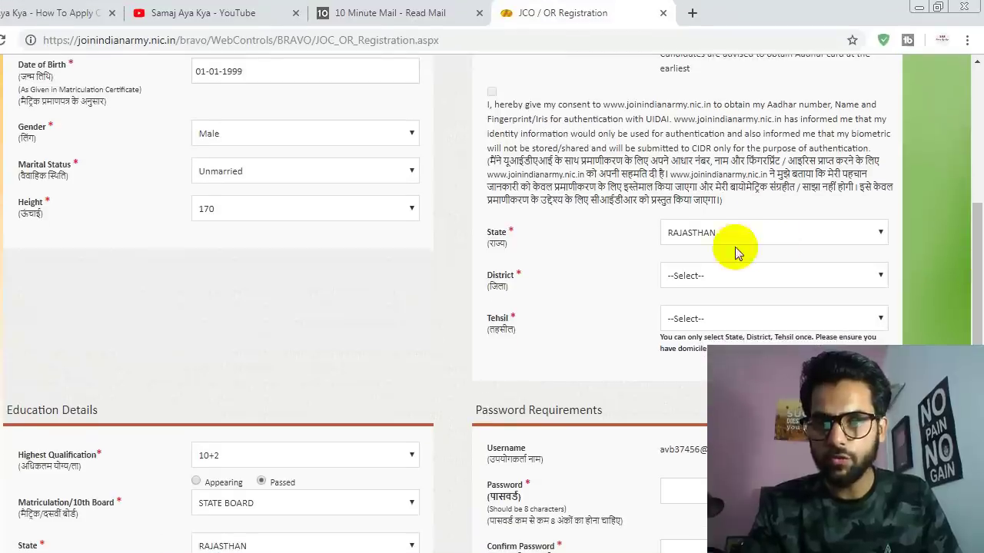
pyautogui.click(709, 277)
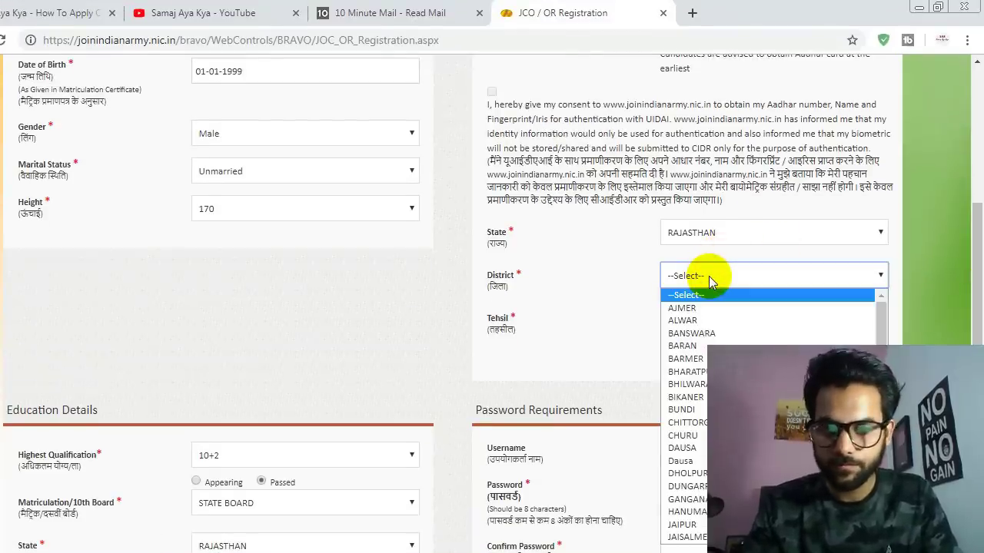
pyautogui.click(16, 12)
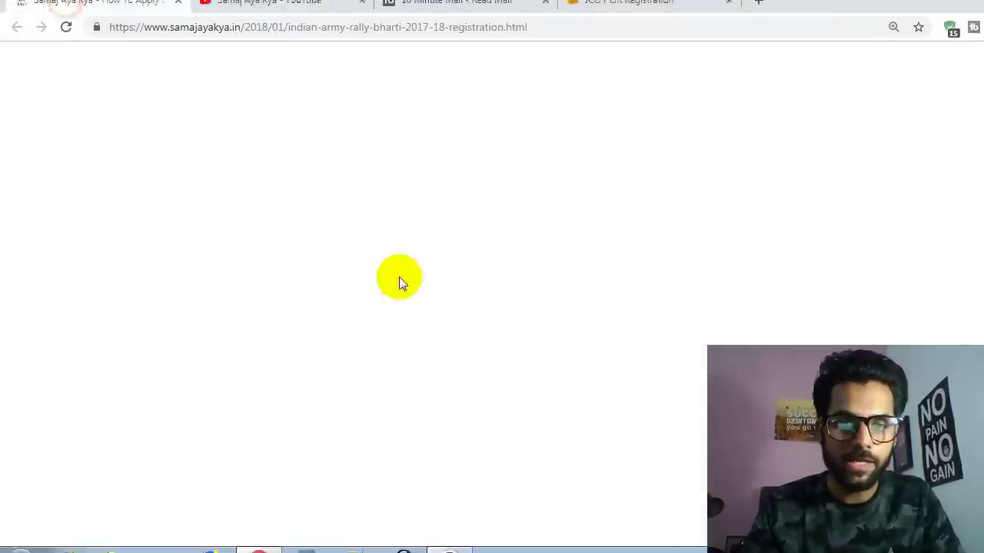
pyautogui.hotkey('ctrl', 'f')
pyautogui.write('rajas')
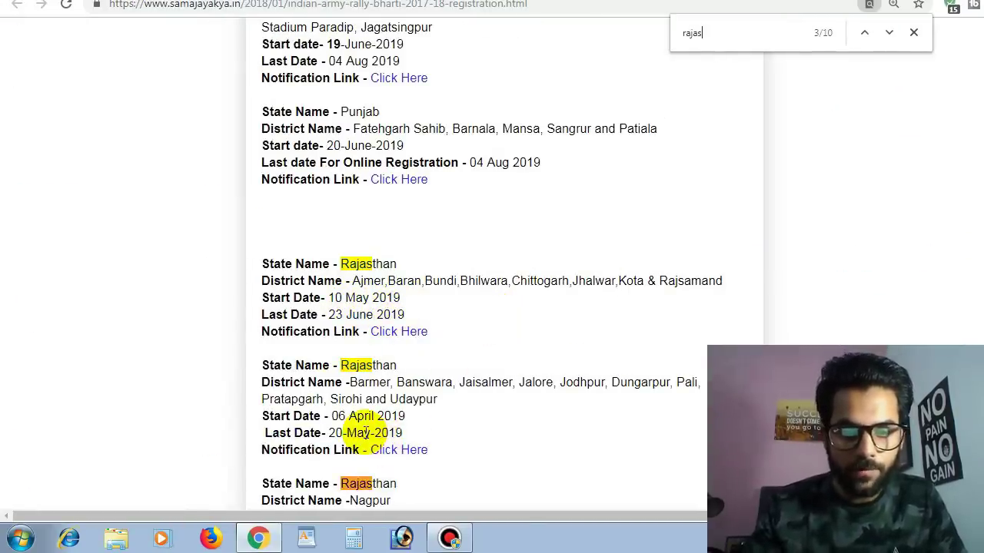
pyautogui.press('Return')
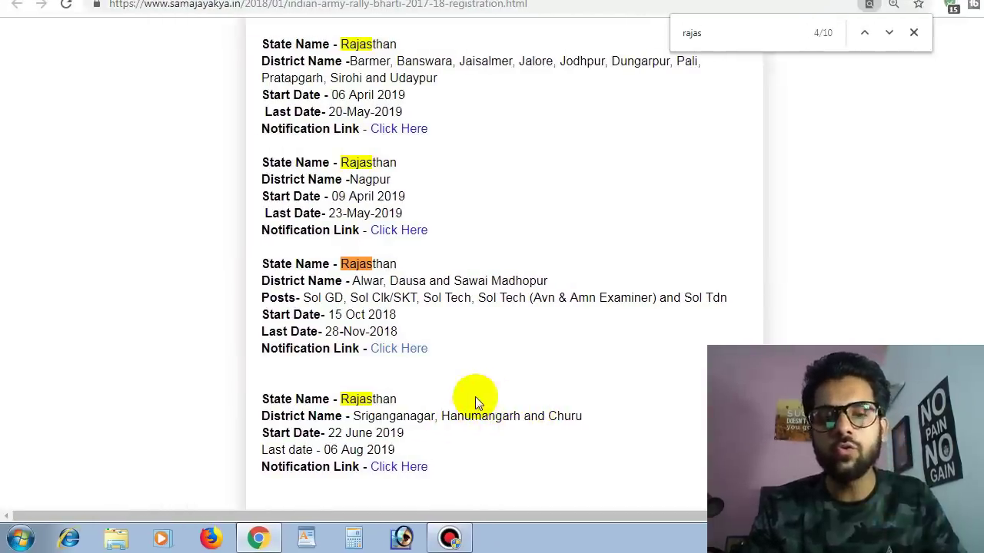
pyautogui.click(553, 13)
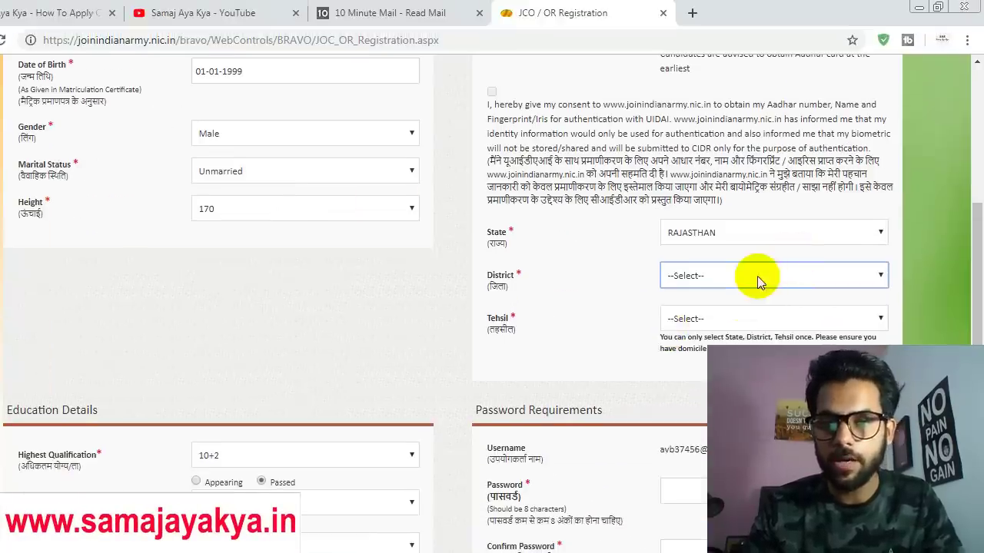
# - Select District HANUMANGARH and Tehsil Pilibanga
pyautogui.click(754, 282)
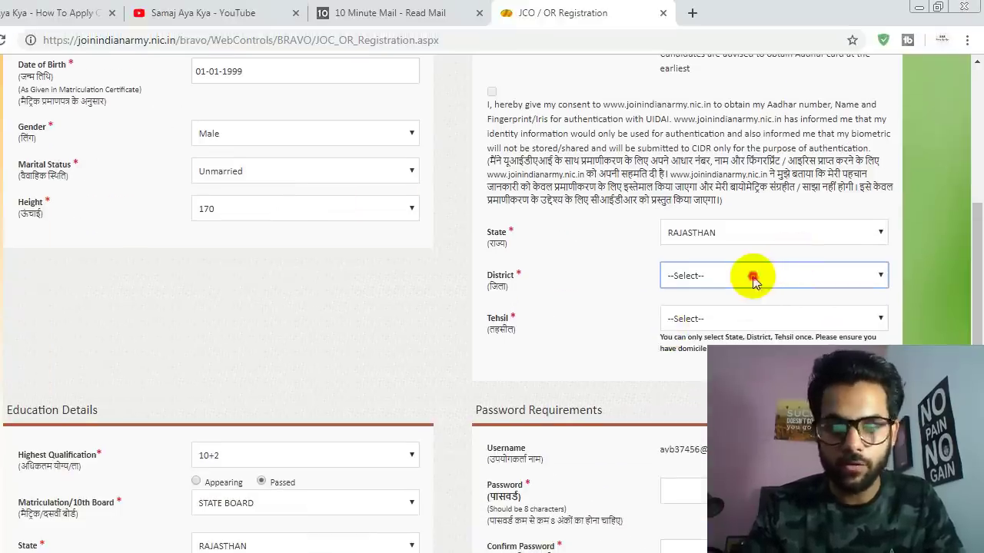
pyautogui.press('h')
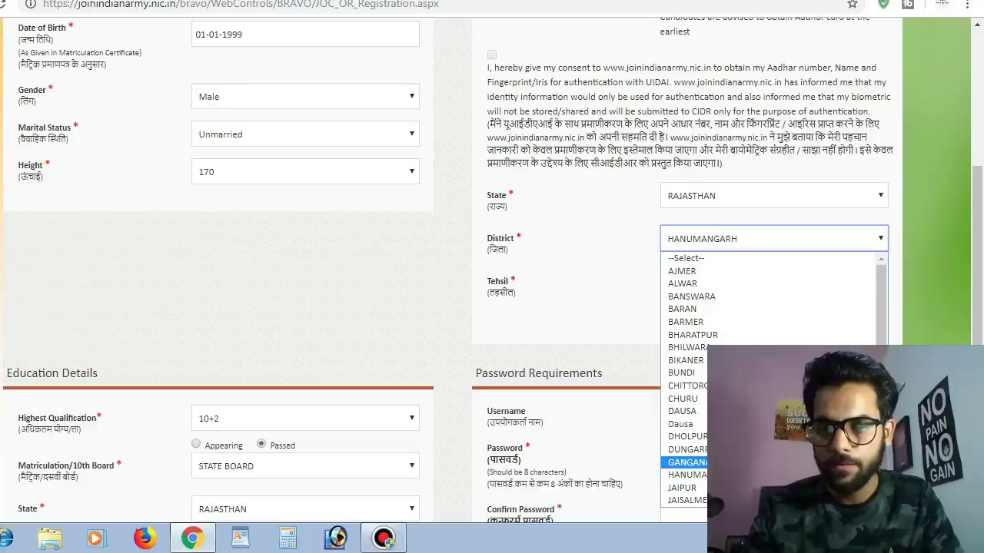
pyautogui.click(711, 475)
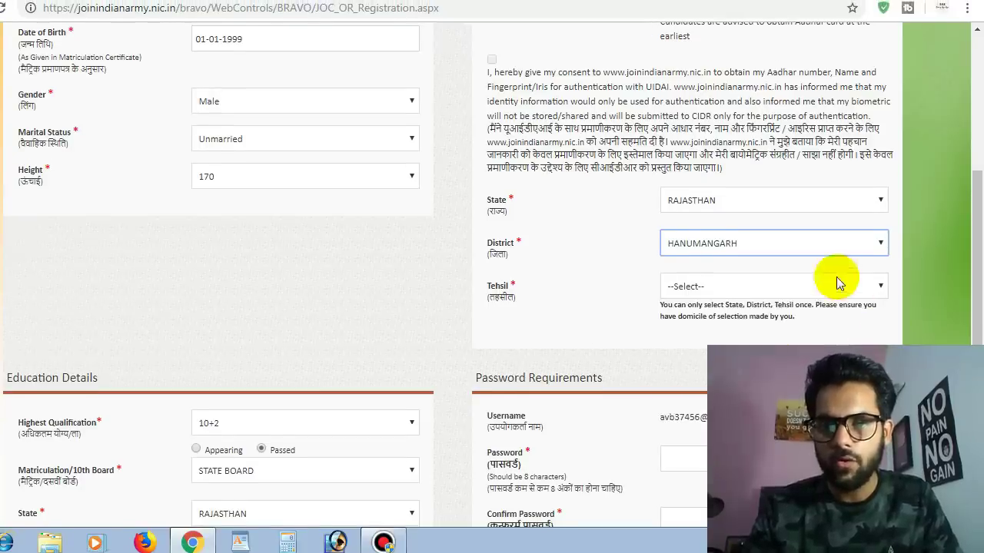
pyautogui.click(758, 286)
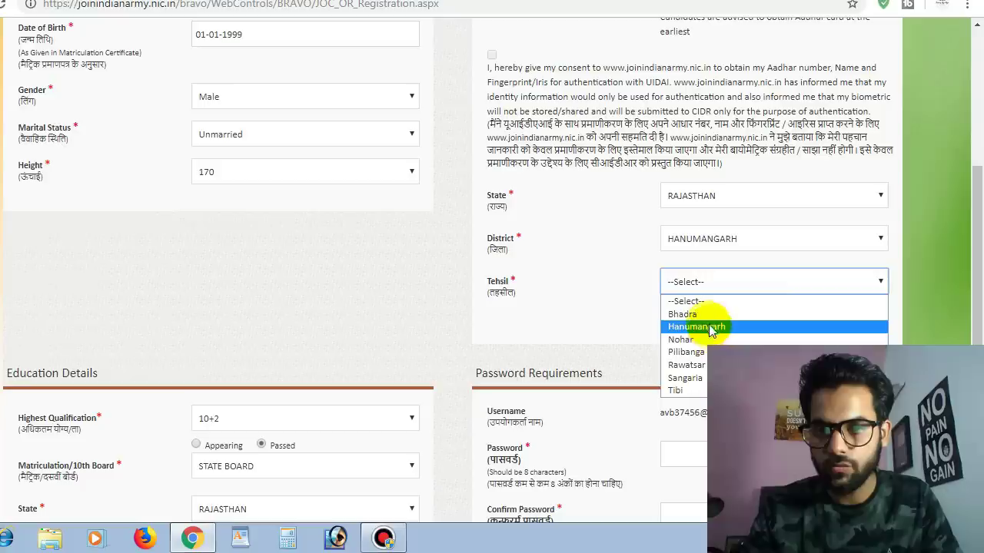
pyautogui.click(686, 352)
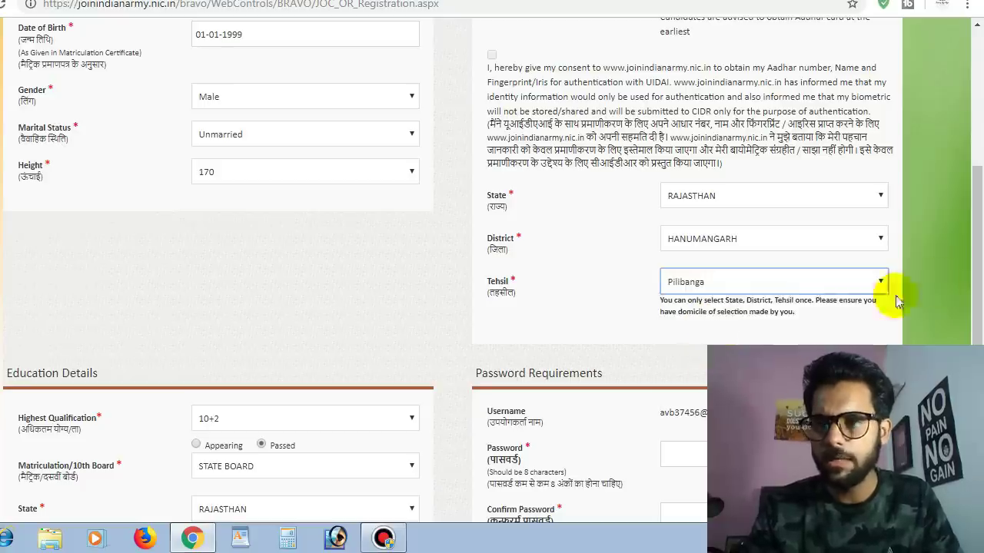
# - Fill in the account password and its confirmation, then go to the Captcha box
pyautogui.scroll(-3, 972, 323)
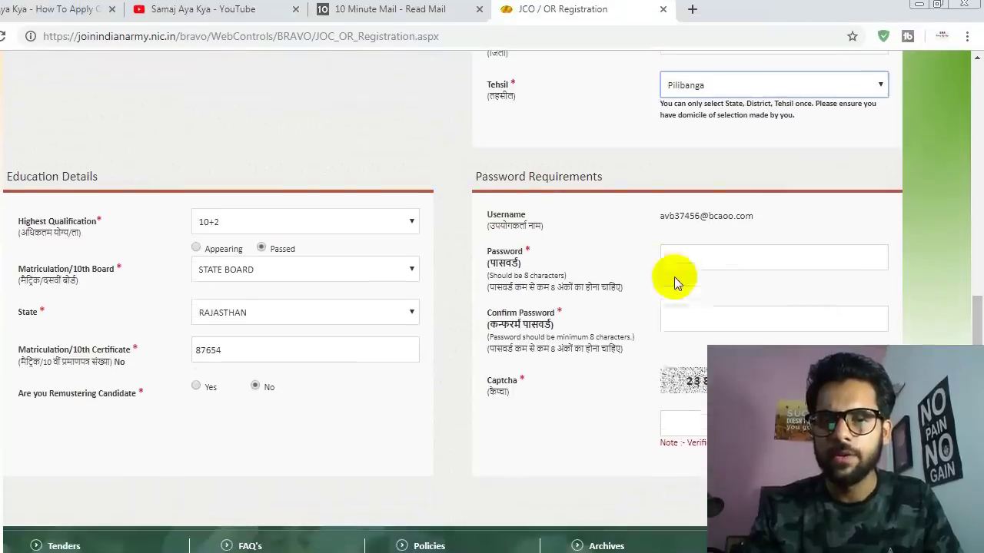
pyautogui.click(692, 222)
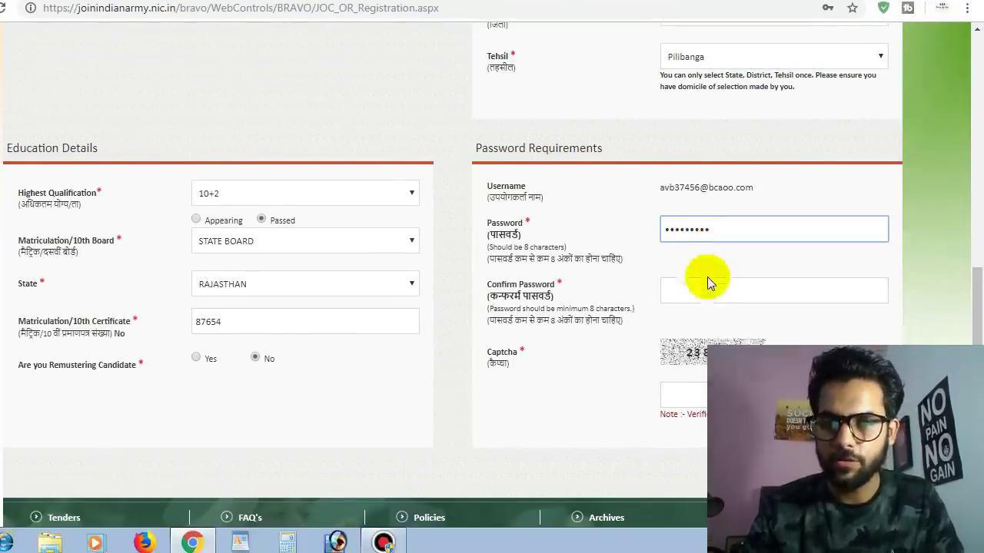
pyautogui.click(709, 320)
pyautogui.write('**')
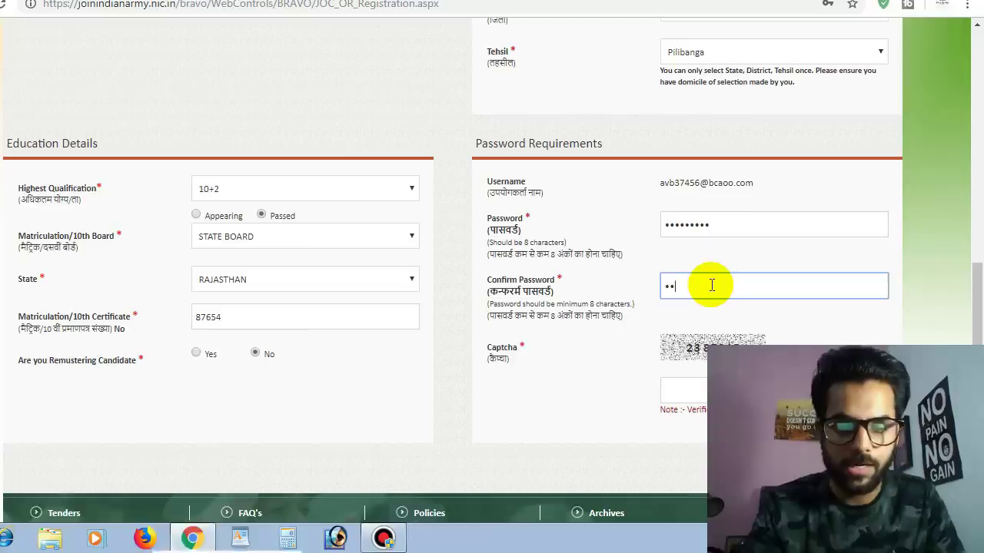
pyautogui.write('*****')
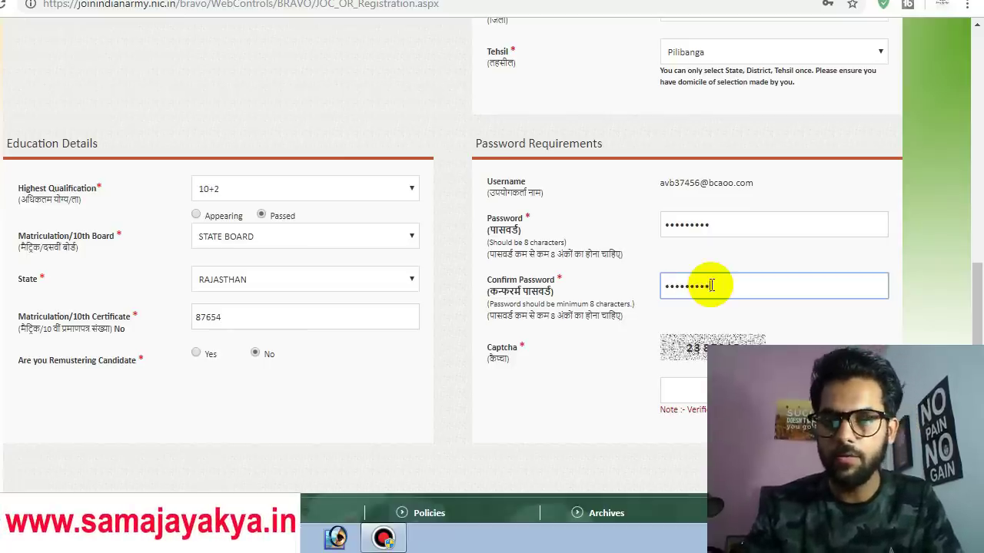
pyautogui.click(702, 390)
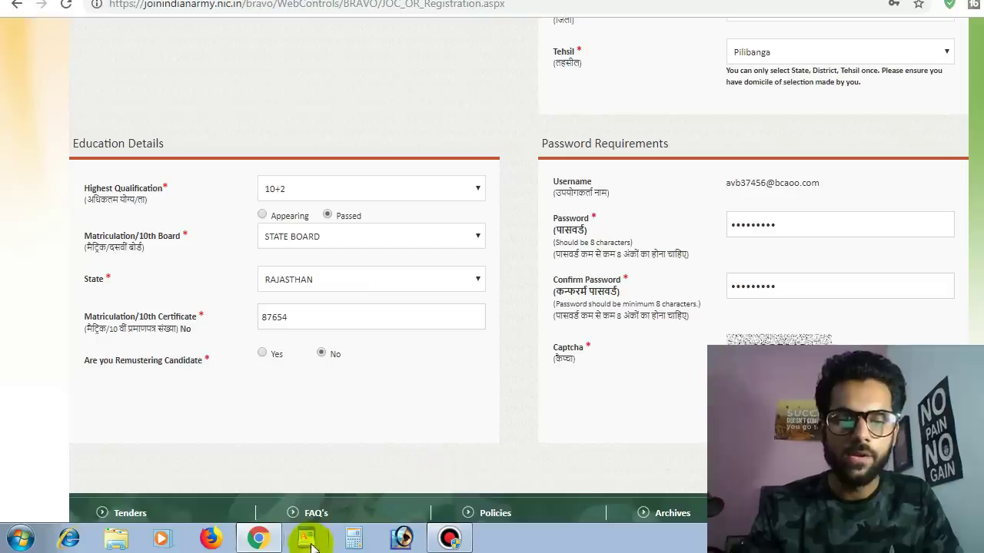
# - Type the password into a new WordPad document and set it to font size 45
pyautogui.click(240, 538)
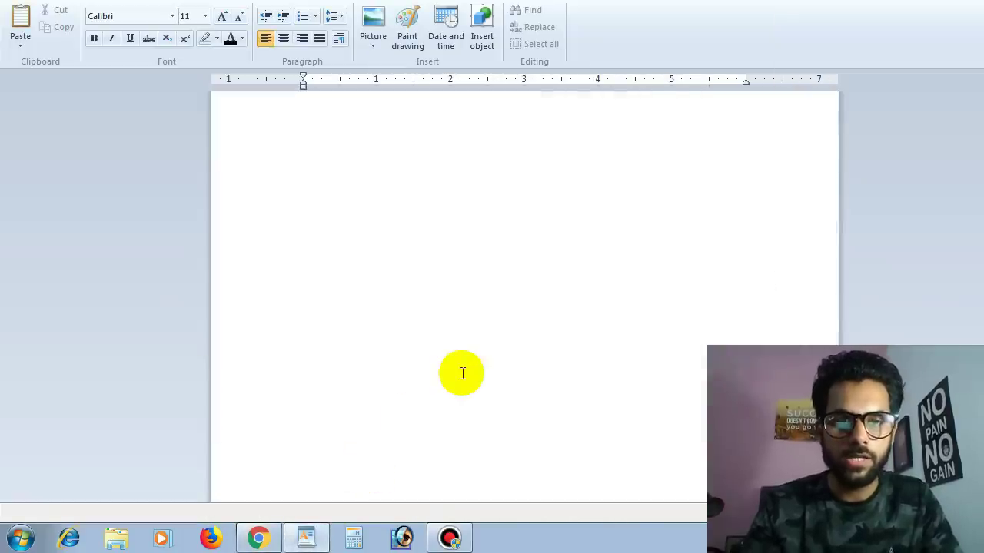
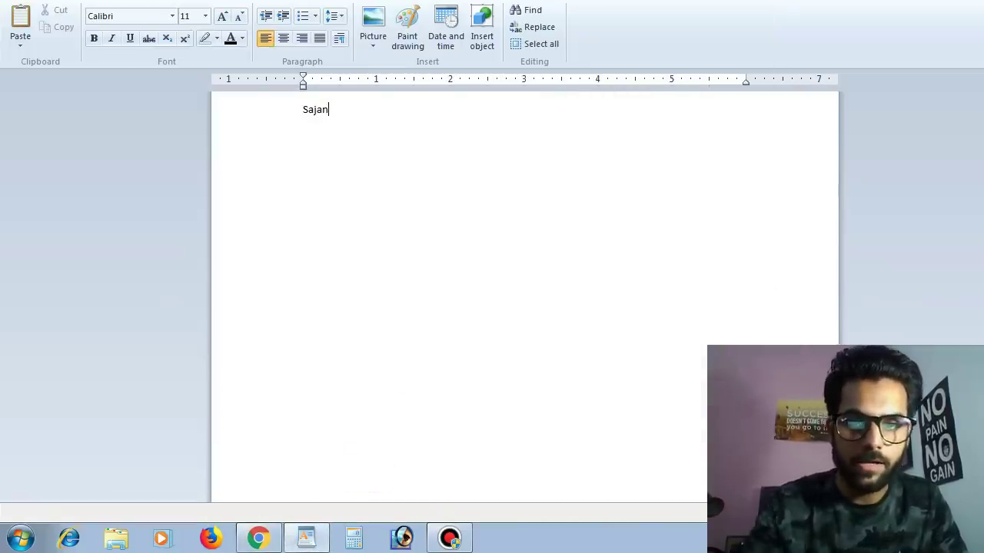
pyautogui.hotkey('ctrl', 'a')
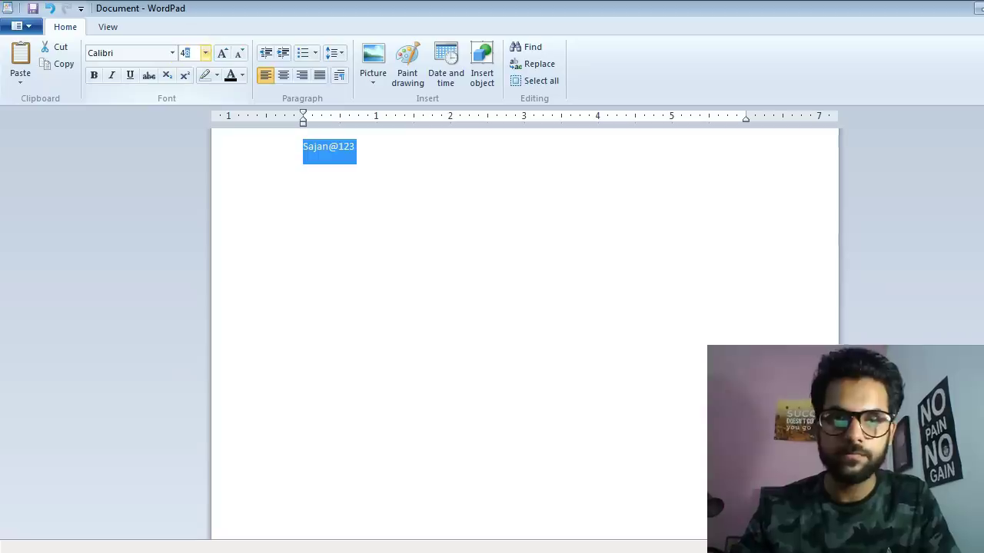
pyautogui.press('Return')
# - Highlight and click within the enlarged password text to read it
pyautogui.click(326, 174)
pyautogui.moveTo(326, 174); pyautogui.dragTo(525, 165)
pyautogui.click(528, 166)
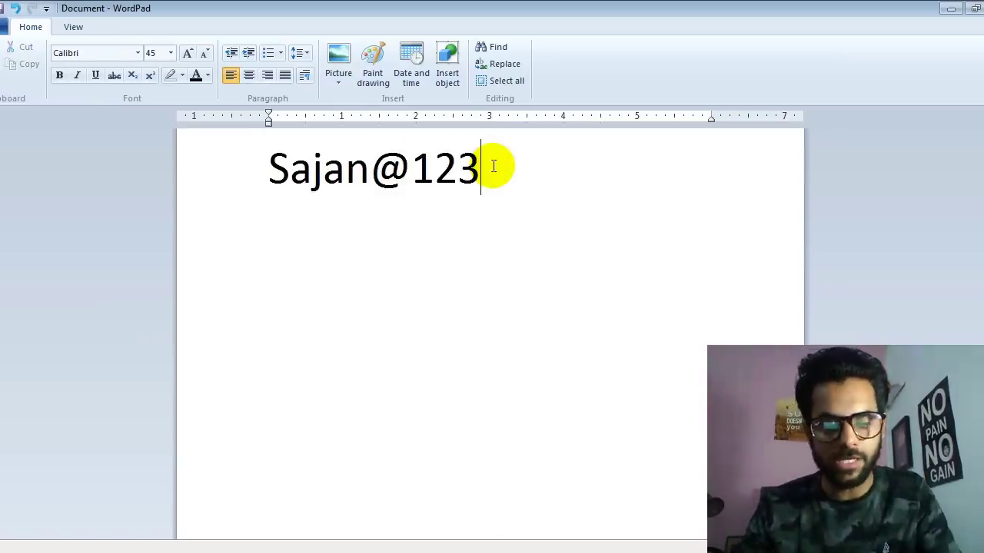
pyautogui.click(311, 173)
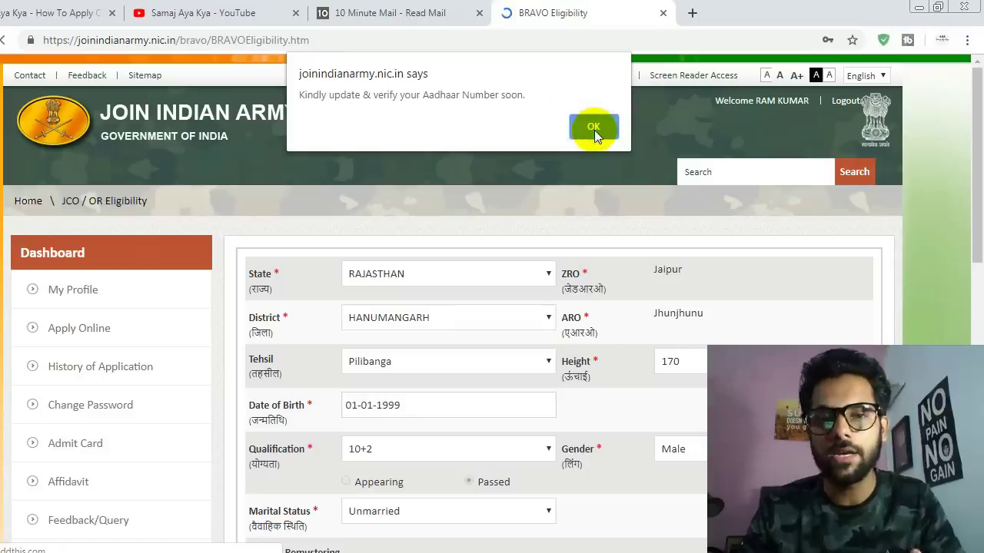
# - Dismiss the Aadhaar update reminder and scroll to the eligible posts table
pyautogui.click(594, 131)
pyautogui.moveTo(973, 164); pyautogui.dragTo(982, 350)
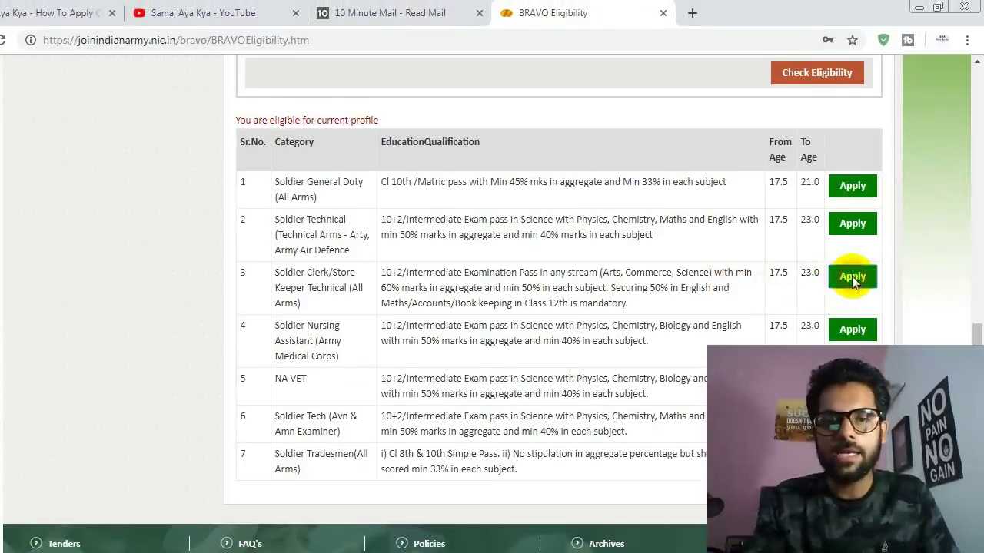
# - Apply for the Soldier Clerk/Store Keeper Technical post
pyautogui.click(852, 279)
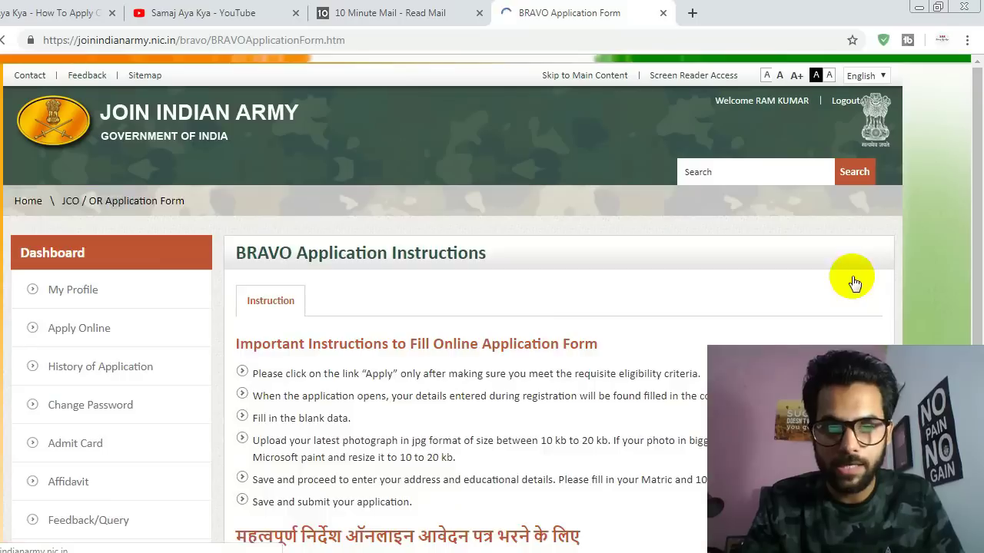
pyautogui.scroll(-5, 980, 179)
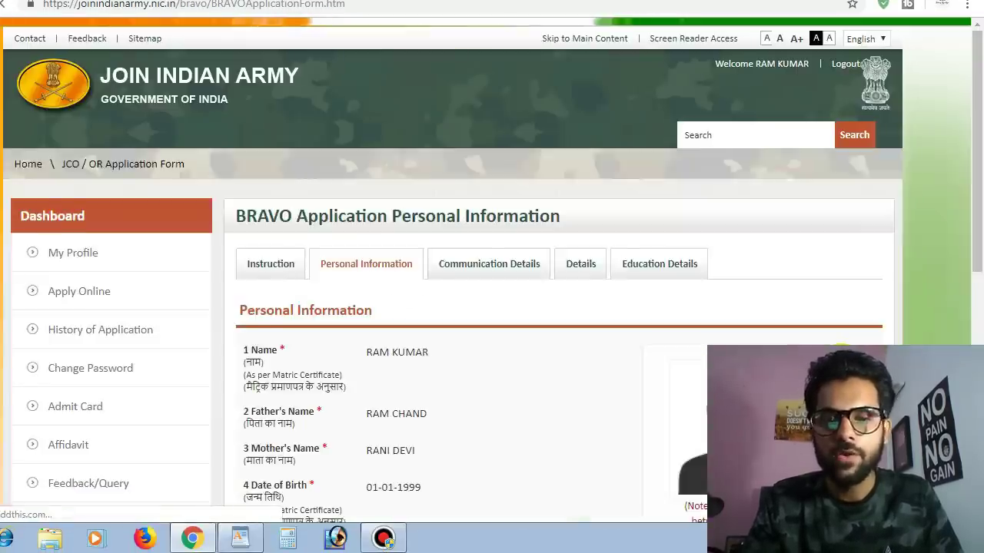
pyautogui.scroll(-5, 980, 196)
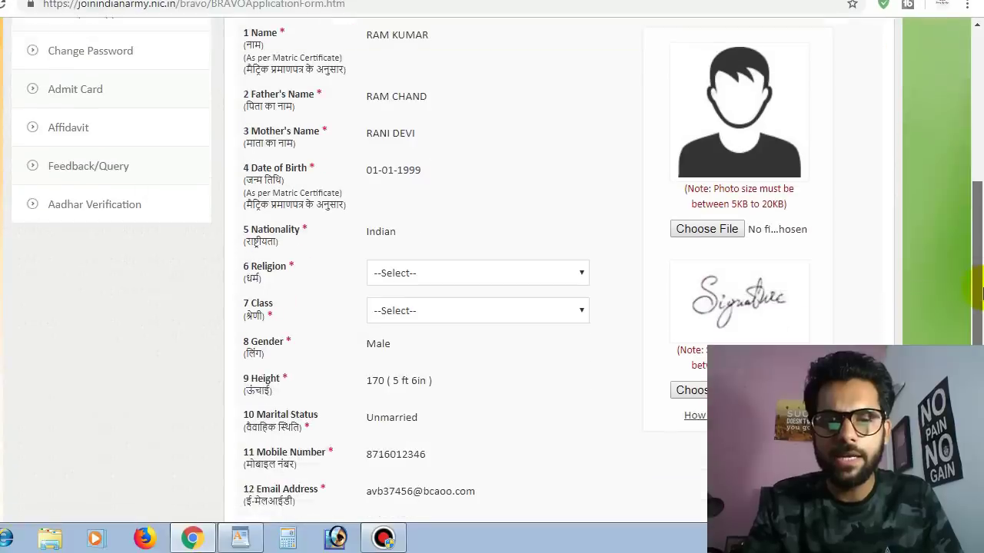
# - Set Religion to Hindu and Class to NORTHERN ZONE
pyautogui.click(492, 263)
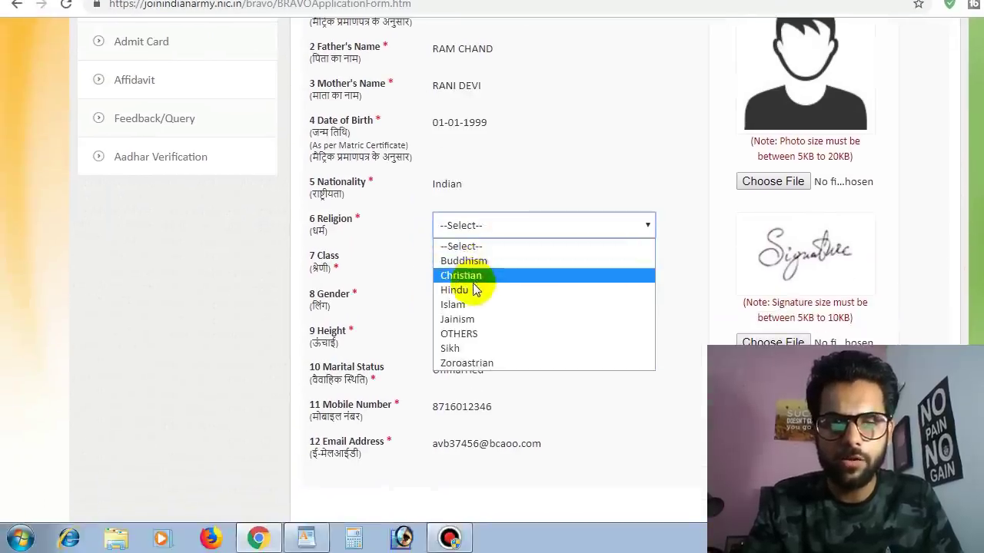
pyautogui.click(414, 328)
pyautogui.click(489, 268)
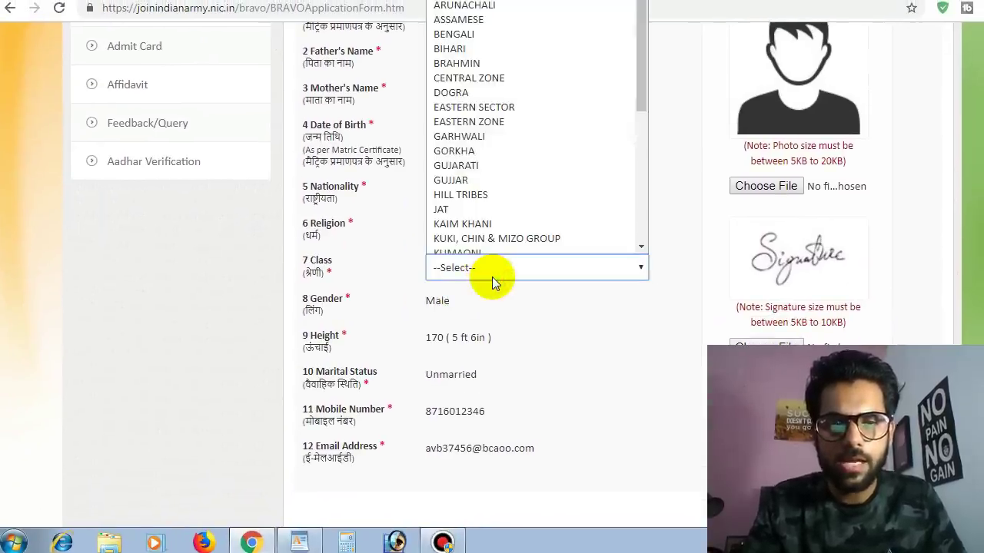
pyautogui.press('j')
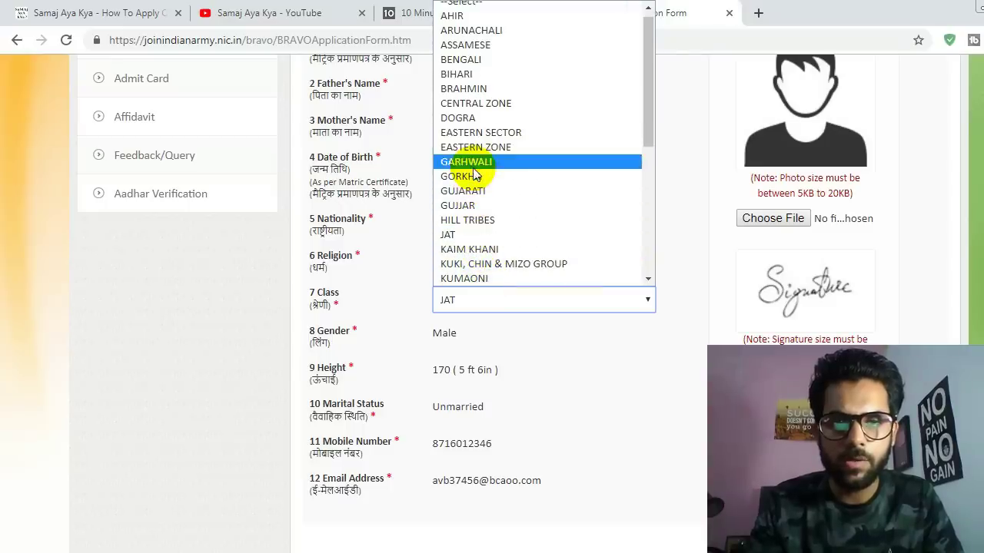
pyautogui.moveTo(582, 86); pyautogui.dragTo(576, 248)
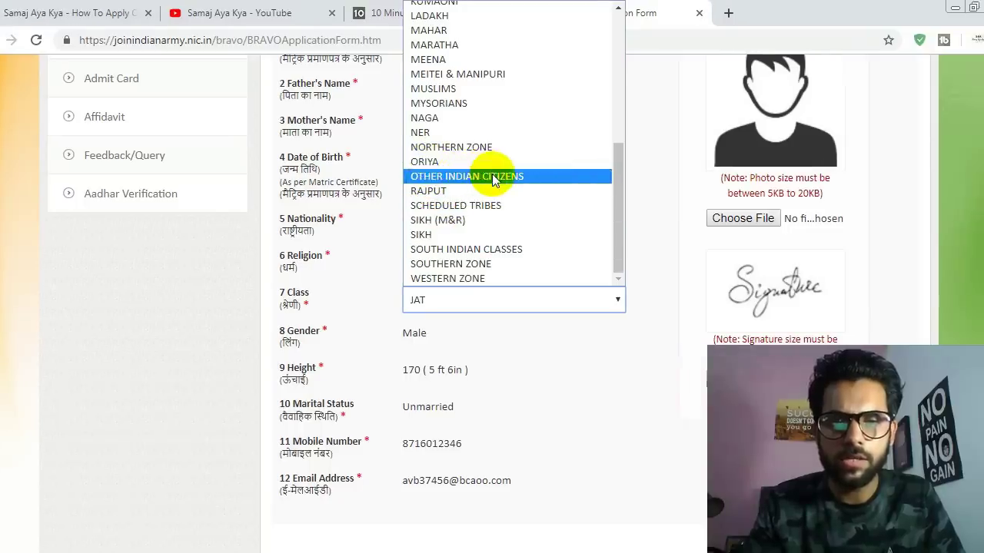
pyautogui.click(485, 152)
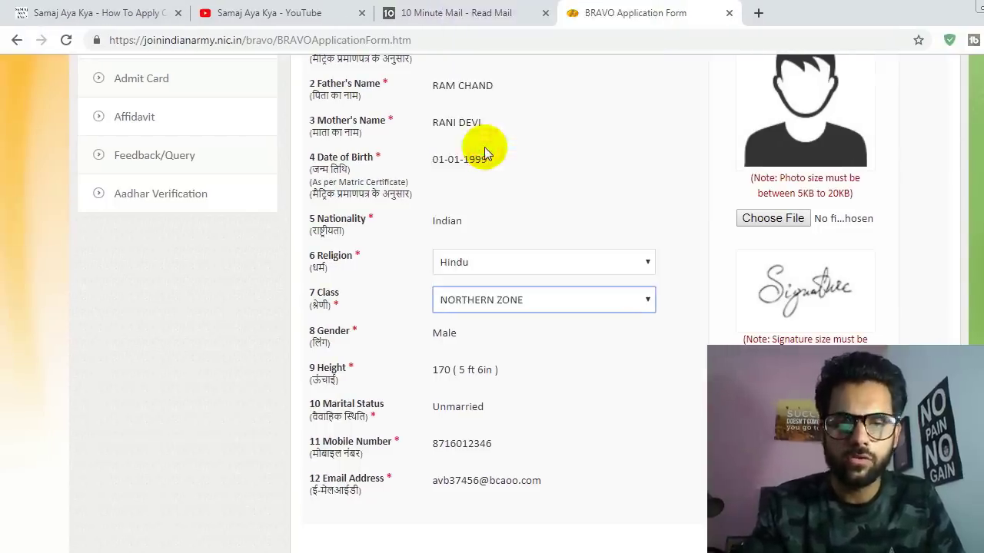
# - Recheck the Class list, keeping NORTHERN ZONE, and start choosing the photo image
pyautogui.scroll(-2, 982, 261)
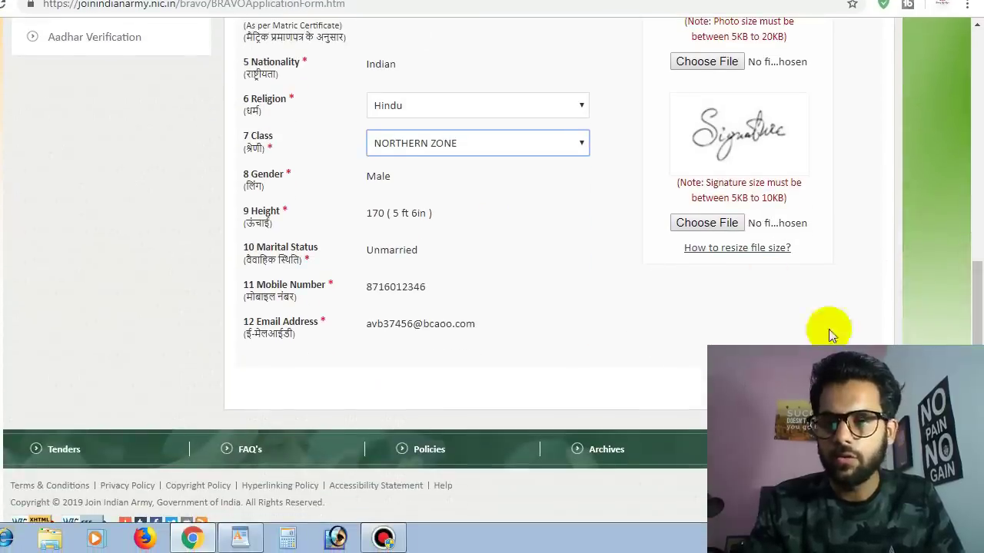
pyautogui.scroll(2, 980, 318)
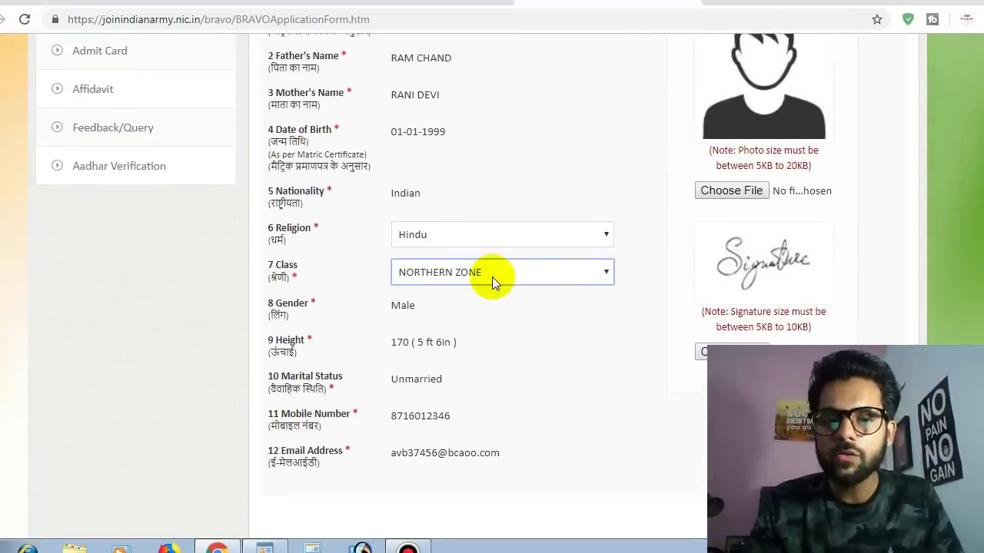
pyautogui.click(473, 261)
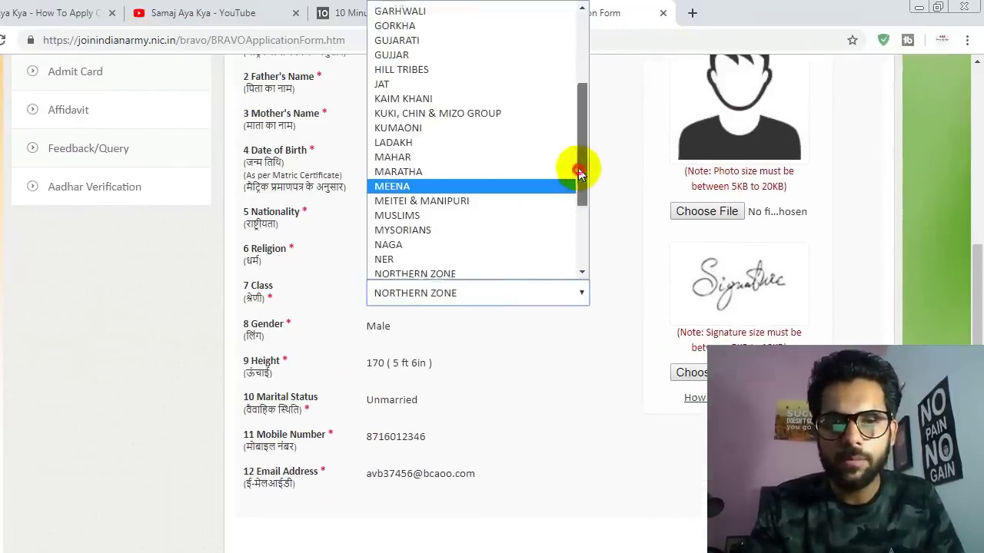
pyautogui.moveTo(621, 165); pyautogui.dragTo(632, 54)
pyautogui.click(589, 54)
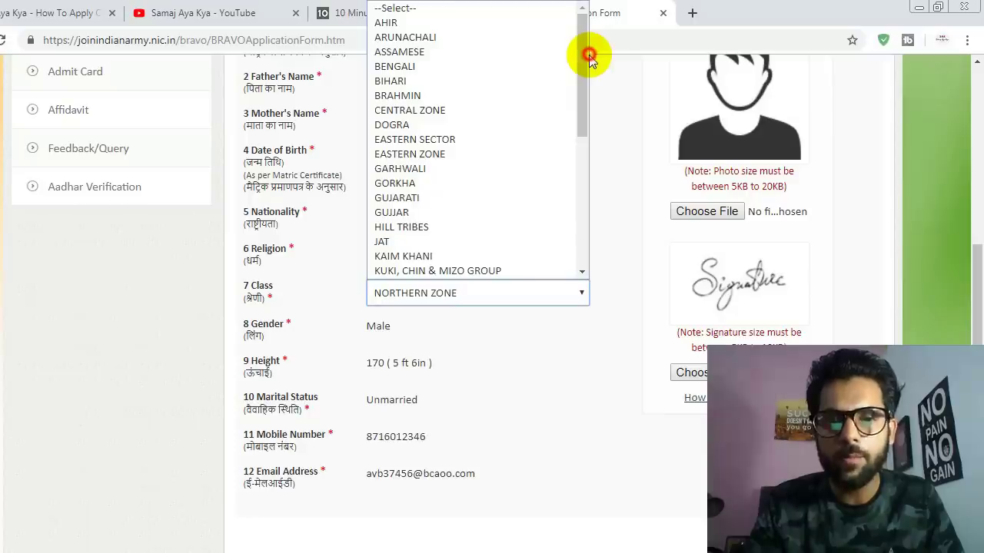
pyautogui.moveTo(587, 100); pyautogui.dragTo(587, 213)
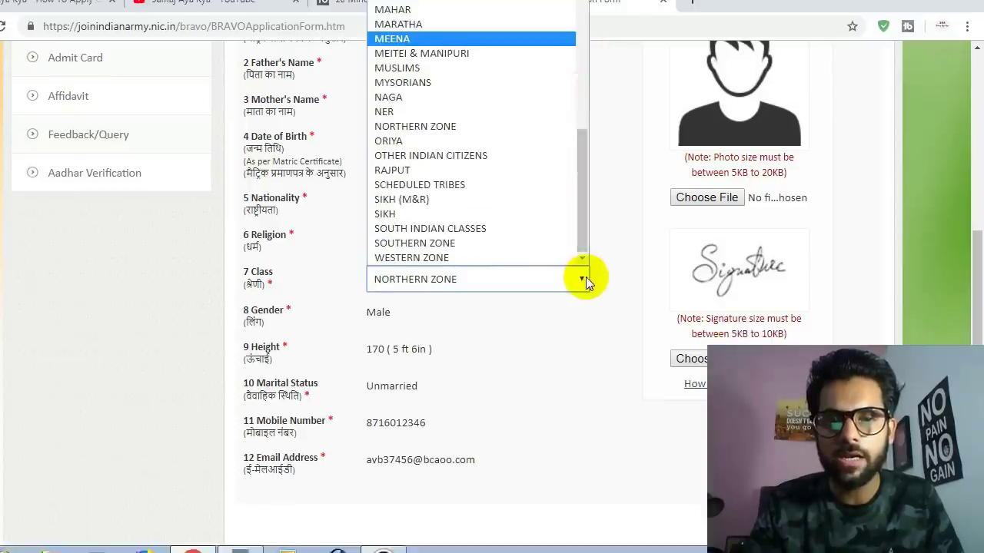
pyautogui.click(585, 389)
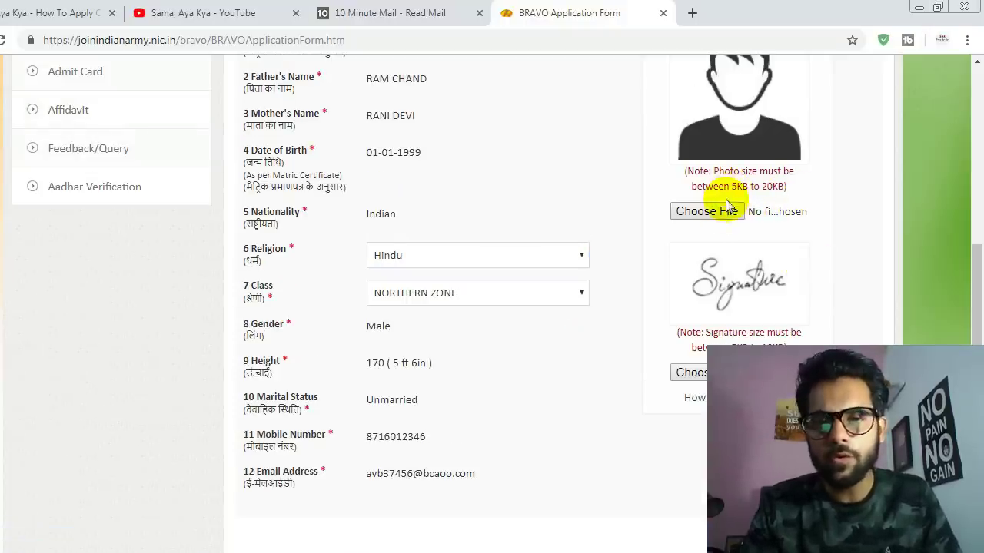
pyautogui.click(722, 215)
pyautogui.click(767, 161)
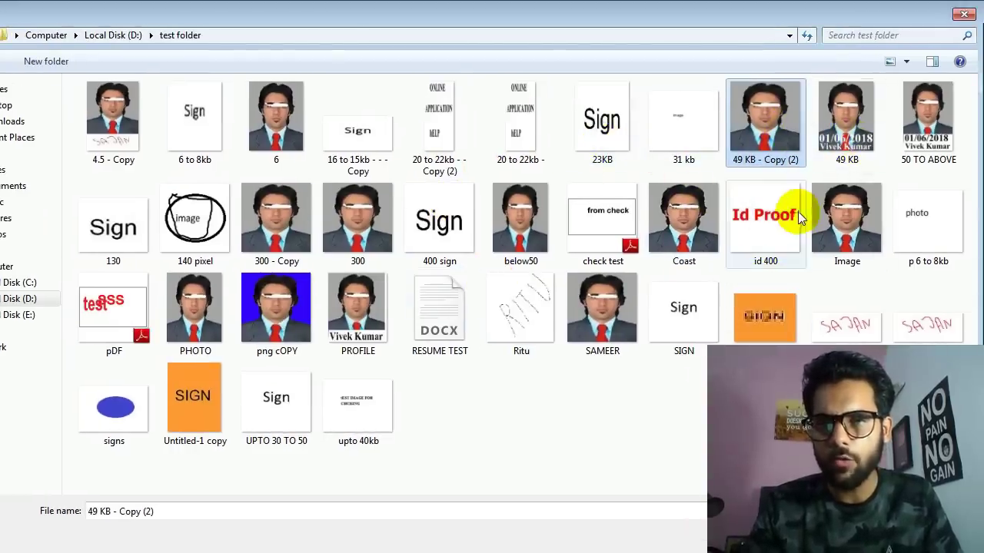
# - Check Coast.jpg's file size and upload it as the photo
pyautogui.click(686, 245)
pyautogui.rightClick(686, 244)
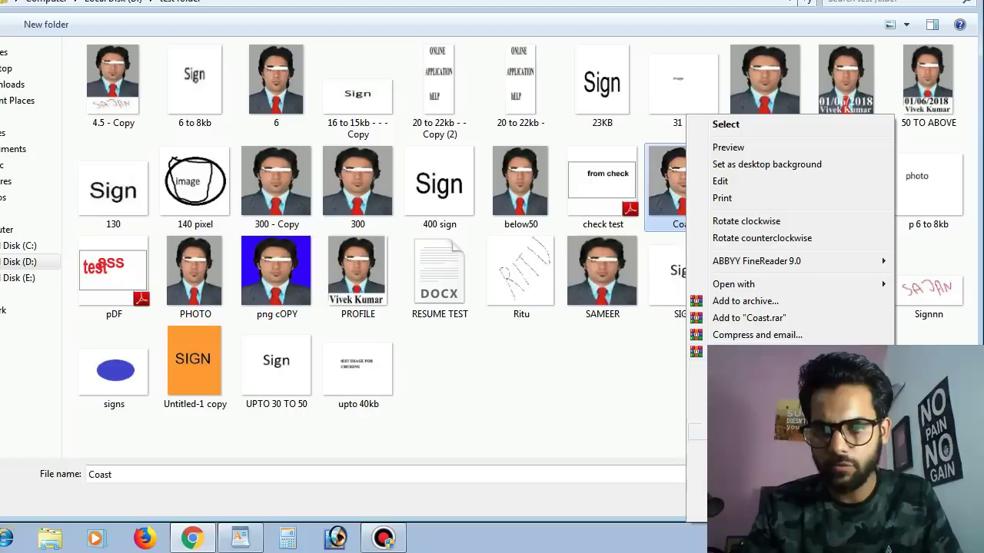
pyautogui.click(738, 351)
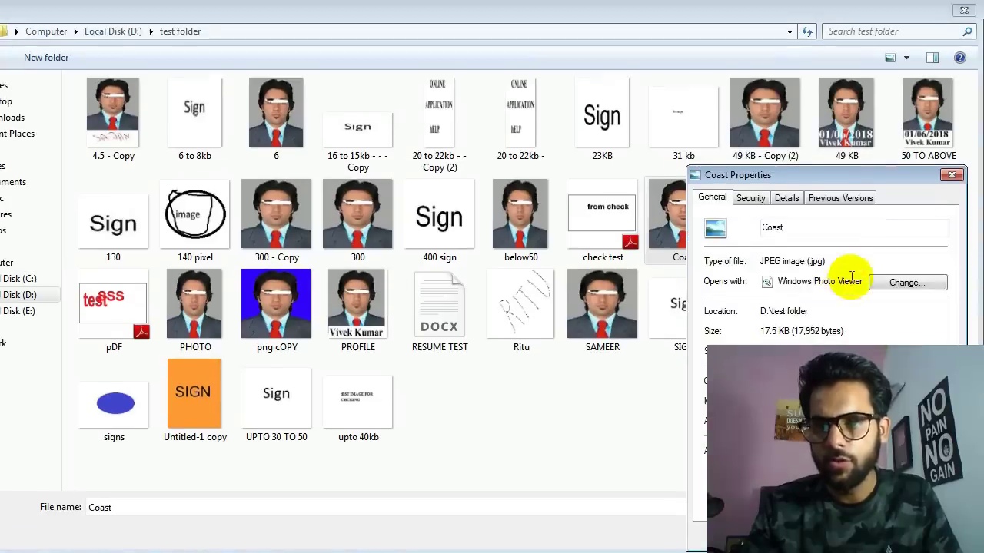
pyautogui.click(952, 181)
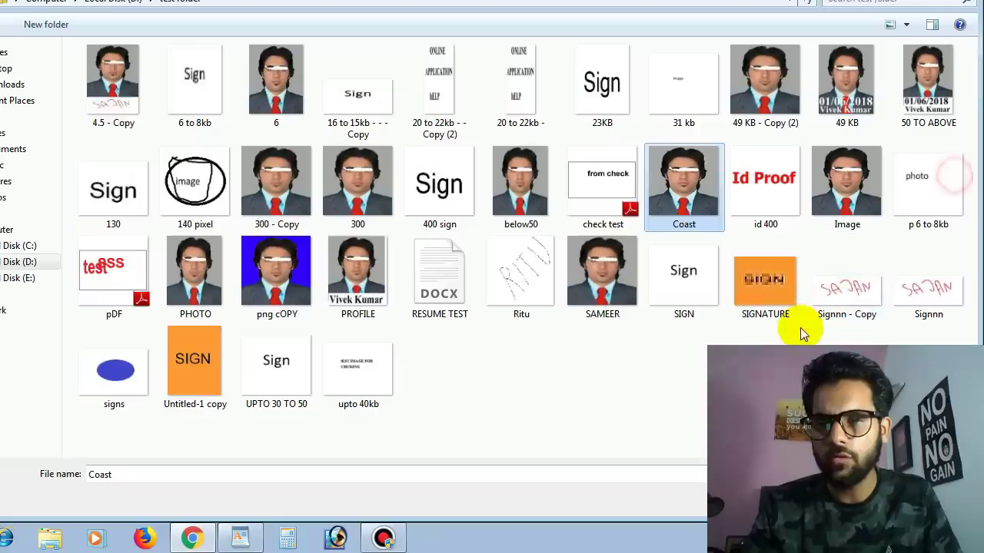
pyautogui.press('Return')
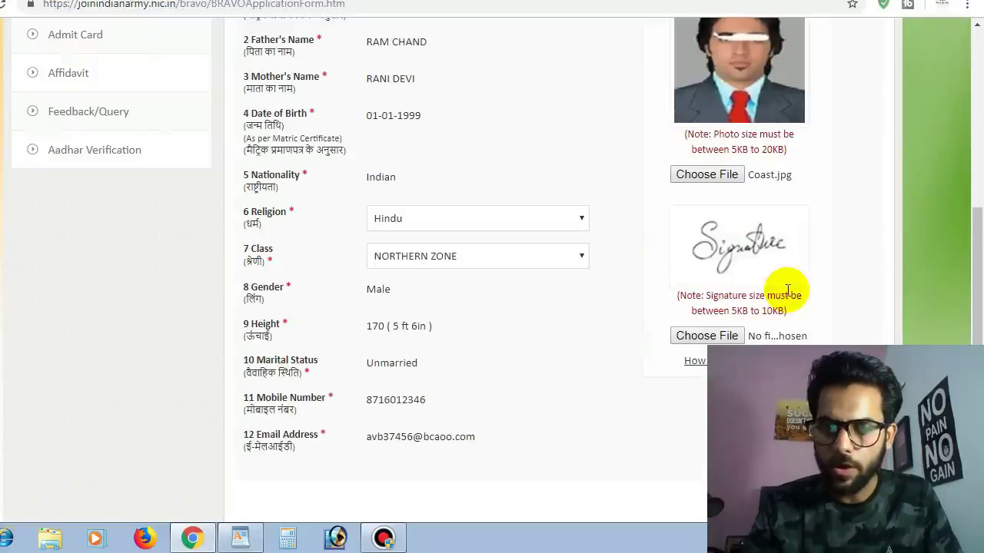
# - Inspect the Signnn - Copy image's properties for the signature, then cancel
pyautogui.click(707, 336)
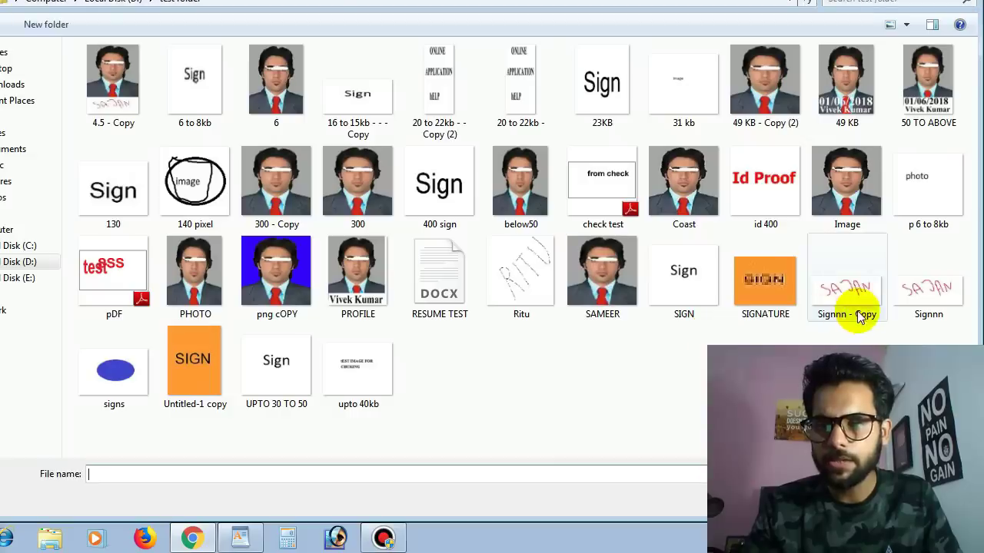
pyautogui.click(861, 318)
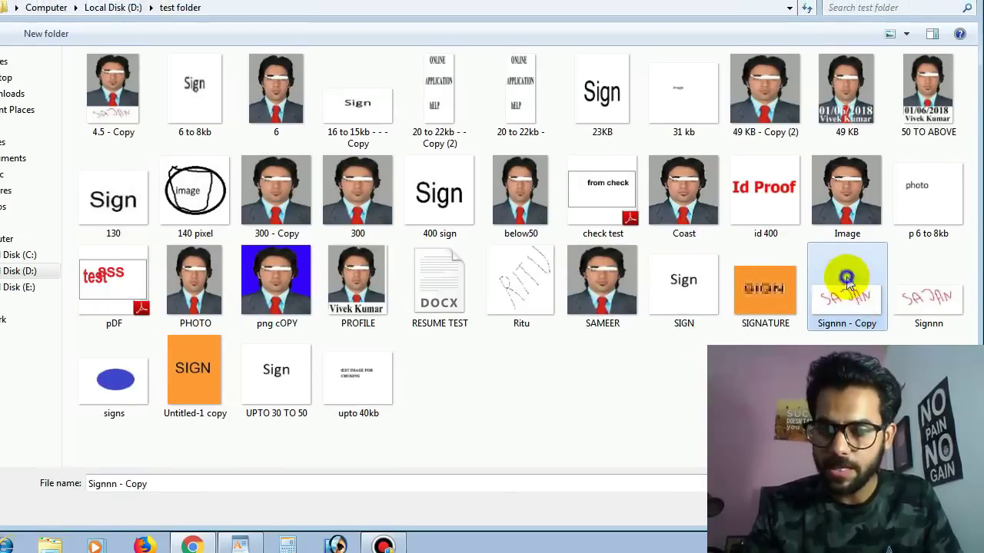
pyautogui.rightClick(847, 279)
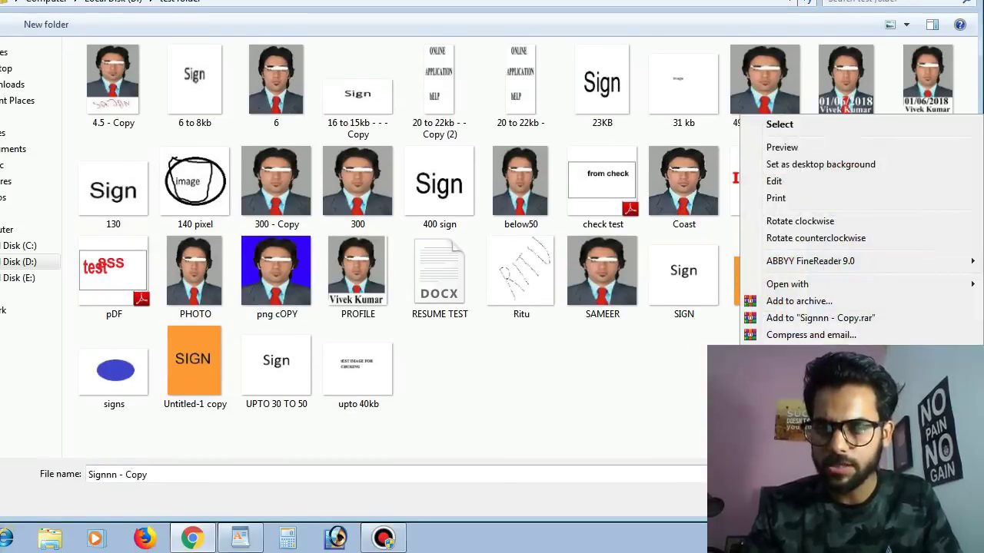
pyautogui.click(800, 478)
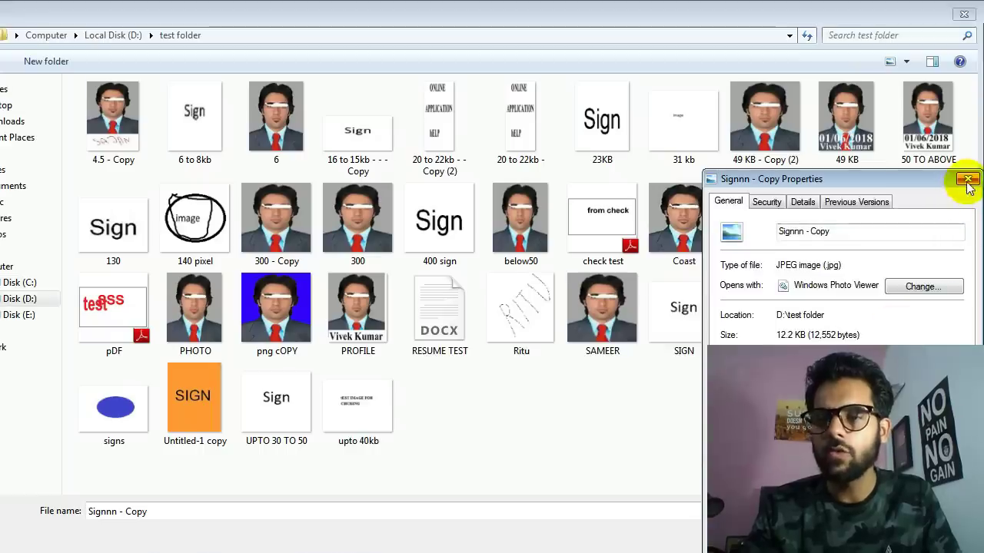
pyautogui.click(968, 180)
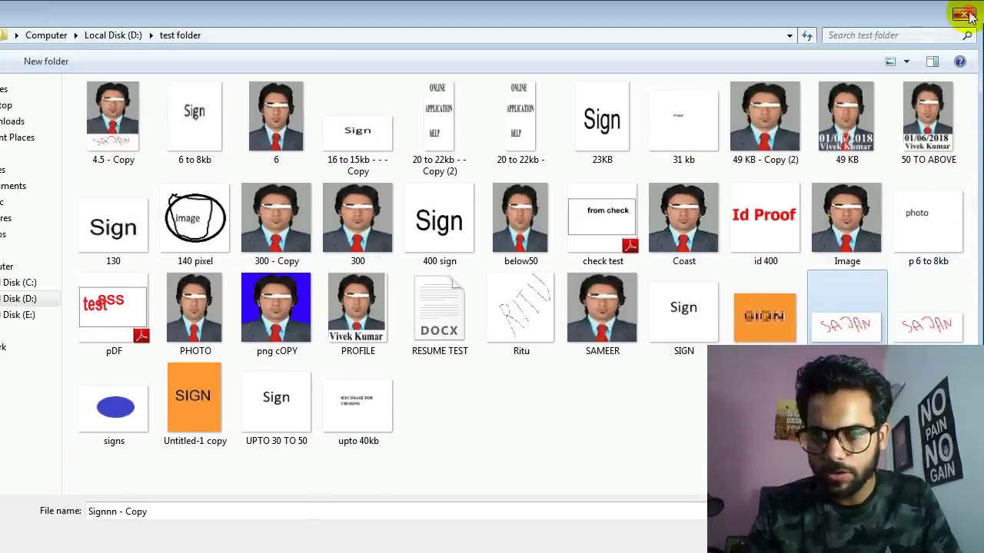
pyautogui.click(967, 14)
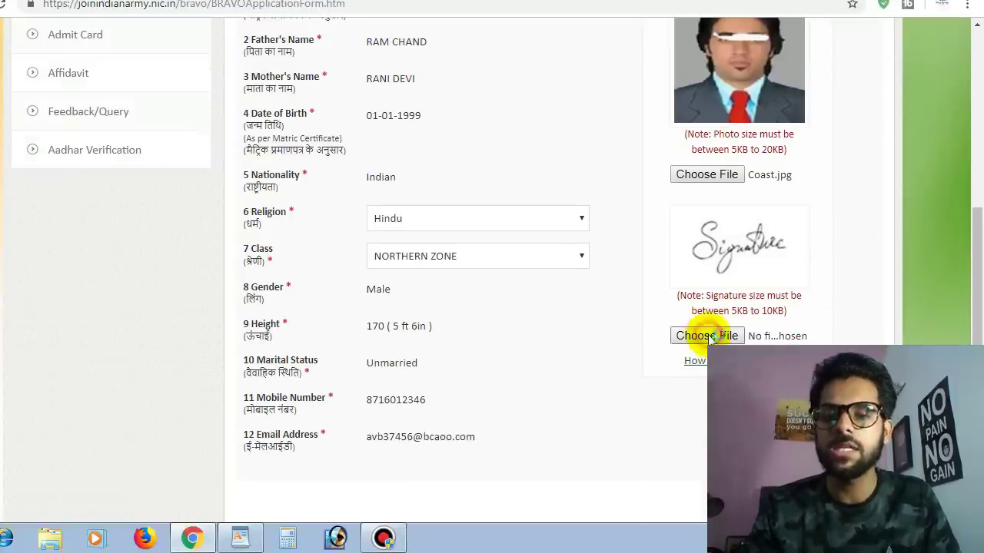
# - Compare Signnn and Ritu image sizes and upload Ritu.jpg as the signature
pyautogui.click(707, 336)
pyautogui.click(931, 294)
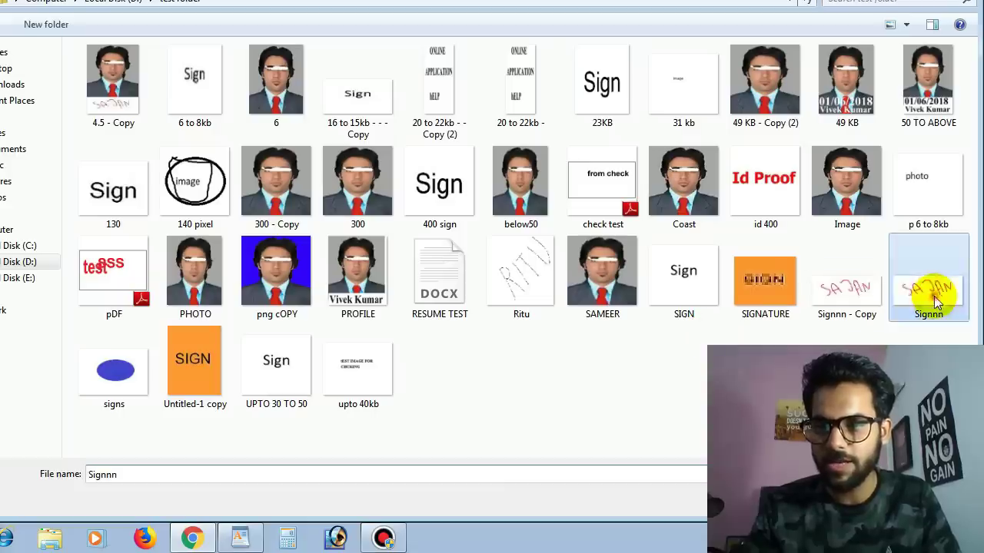
pyautogui.rightClick(936, 302)
pyautogui.click(823, 478)
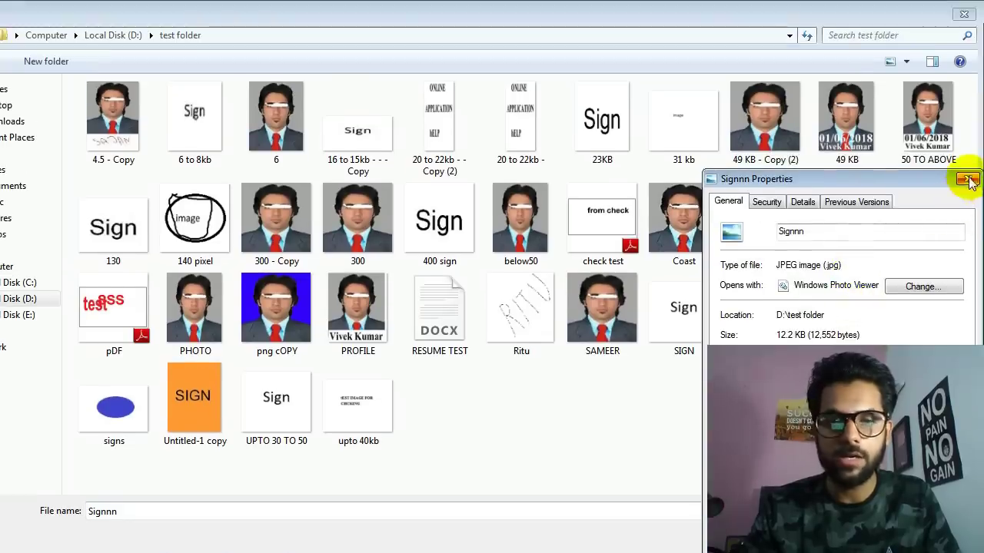
pyautogui.click(967, 141)
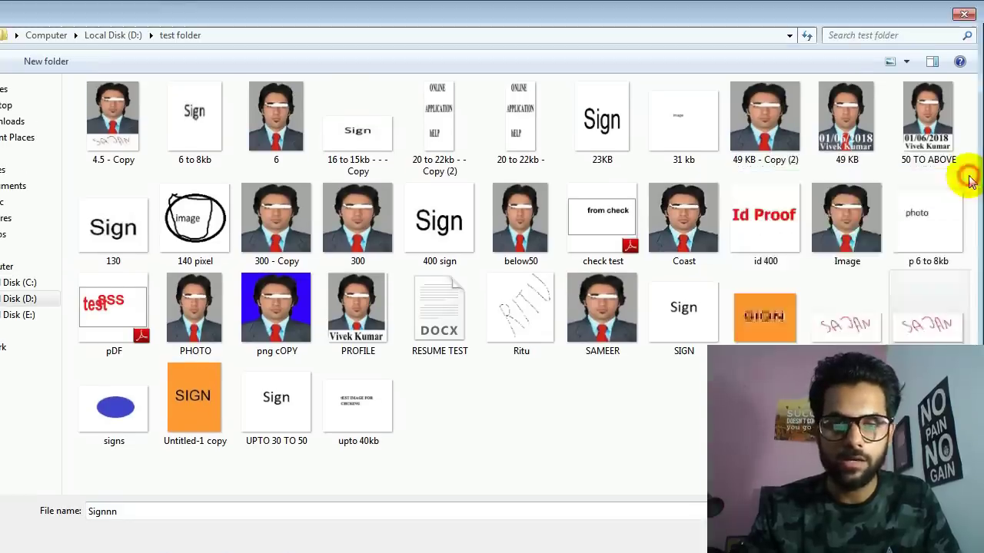
pyautogui.click(527, 301)
pyautogui.rightClick(525, 300)
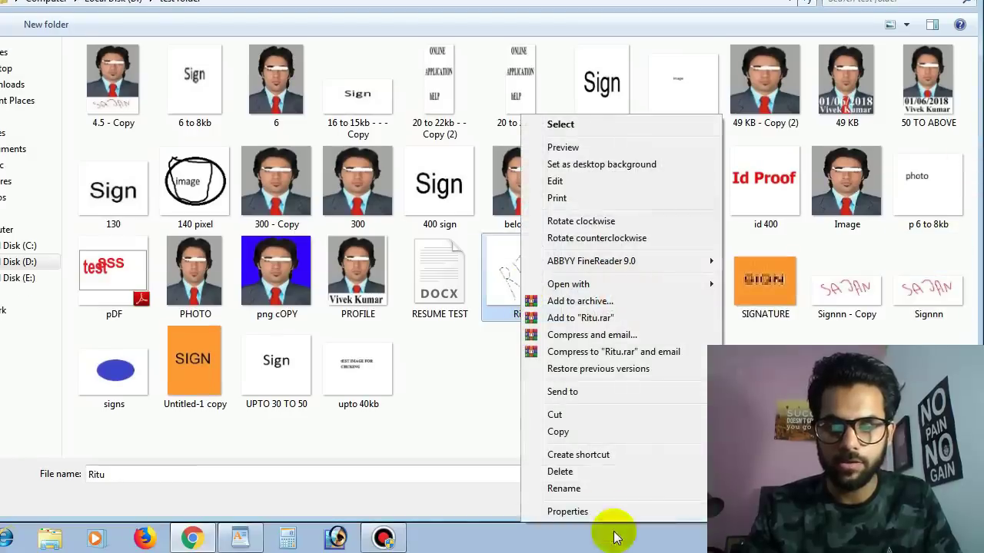
pyautogui.click(573, 514)
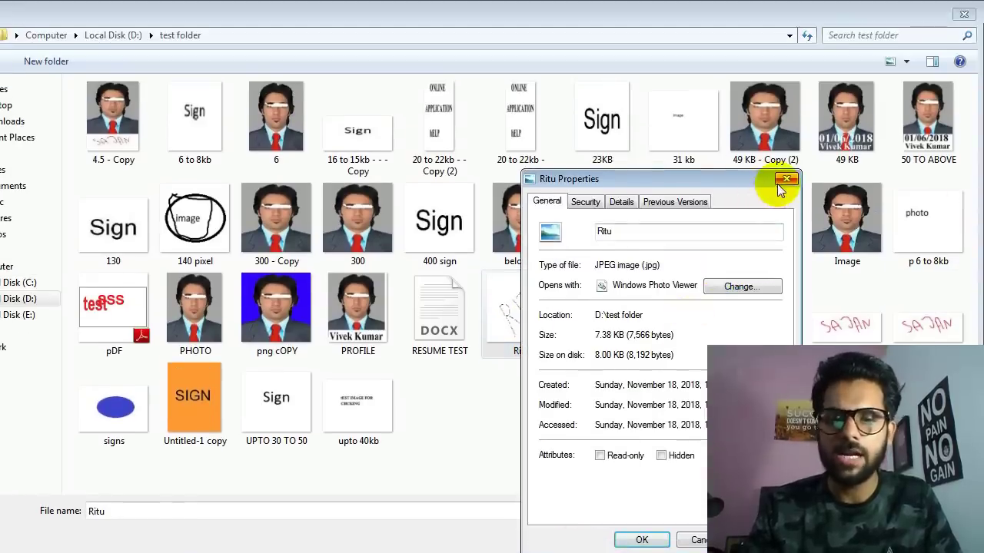
pyautogui.click(782, 140)
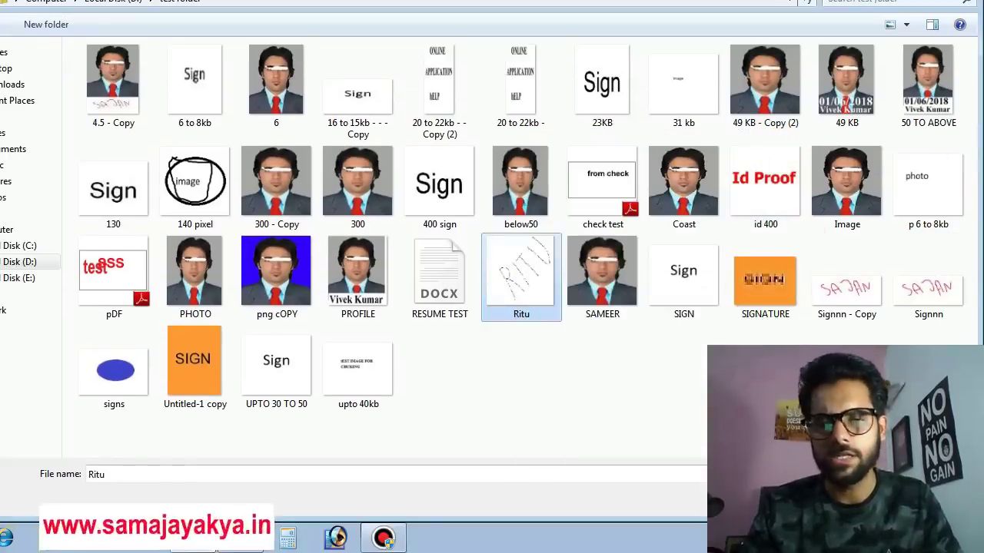
pyautogui.doubleClick(521, 312)
pyautogui.scroll(-2, 725, 318)
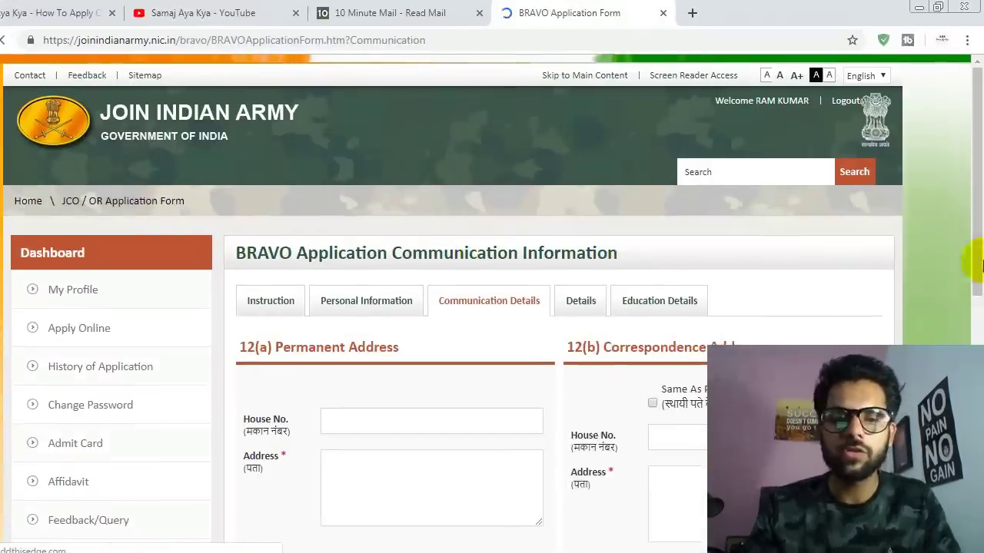
# - Fill in the permanent address fields, from house number and address through Telegram Office
pyautogui.scroll(-2, 980, 265)
pyautogui.click(428, 322)
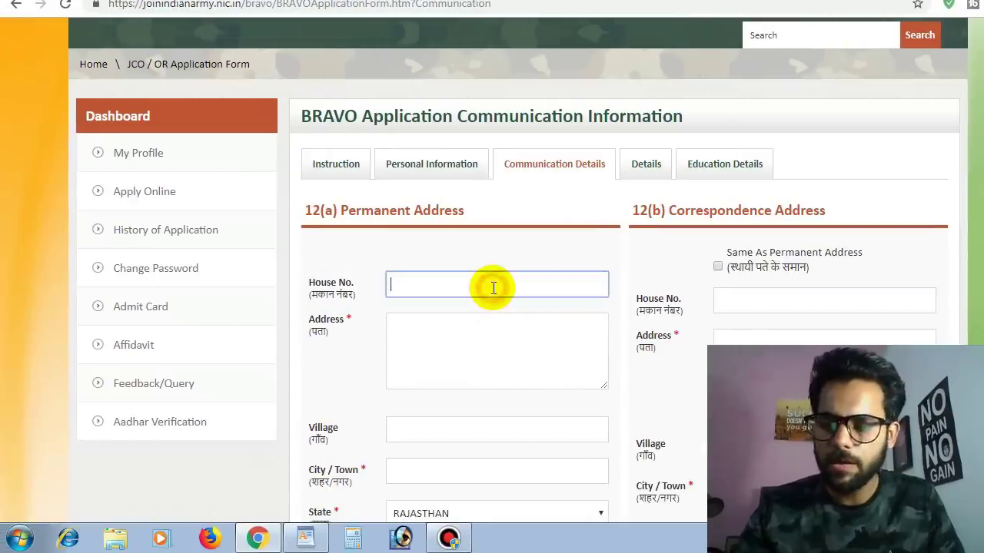
pyautogui.click(498, 342)
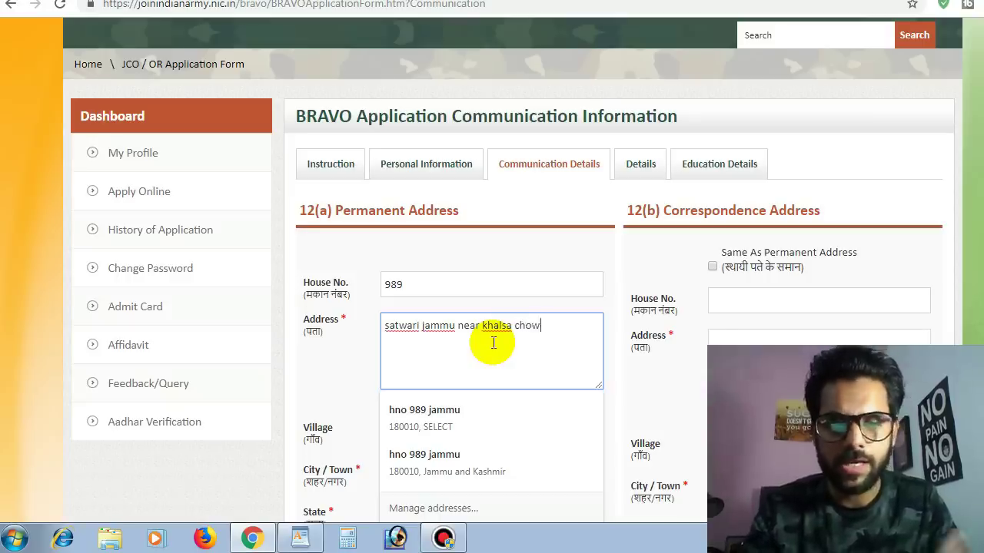
pyautogui.write('k')
pyautogui.scroll(-1, 493, 343)
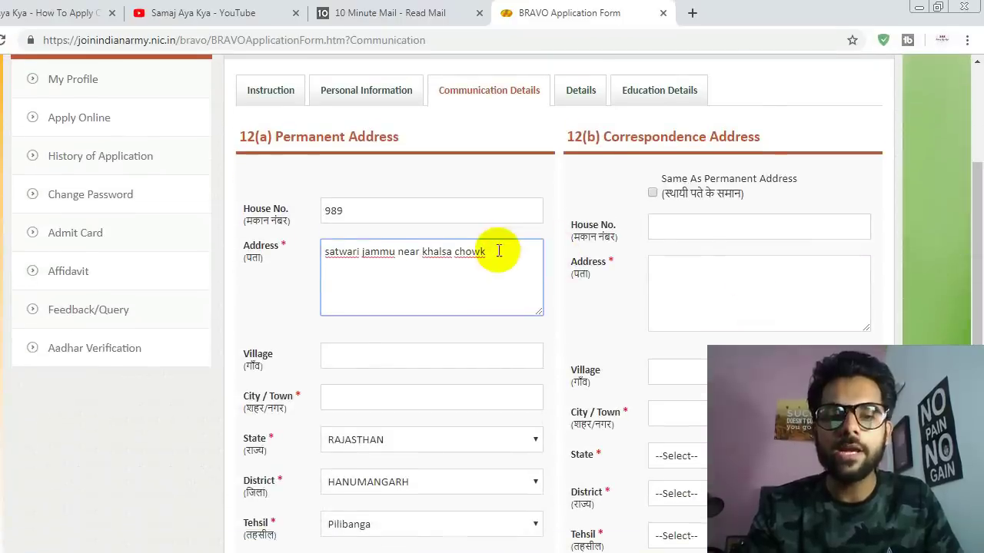
pyautogui.moveTo(499, 250); pyautogui.dragTo(234, 262)
pyautogui.hotkey('ctrl', 'f')
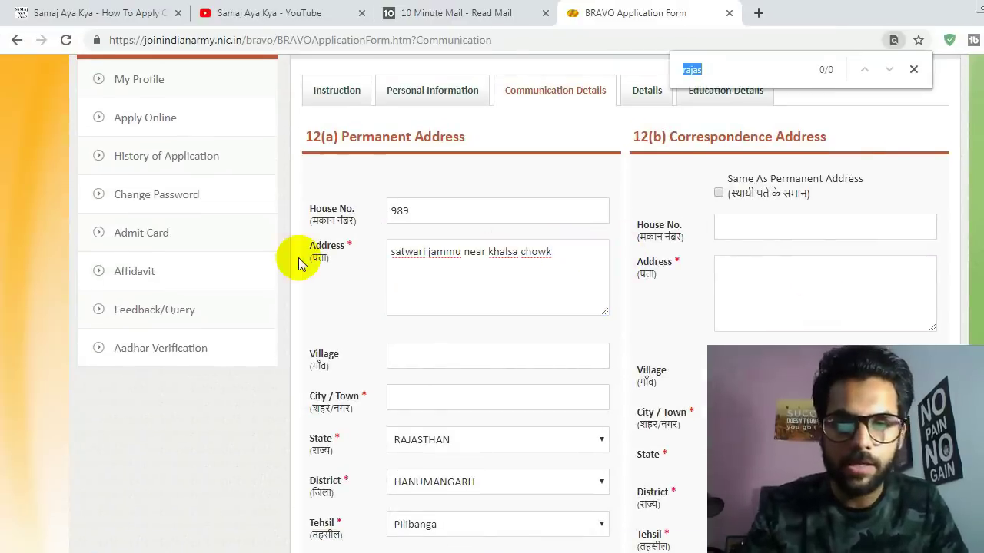
pyautogui.click(493, 277)
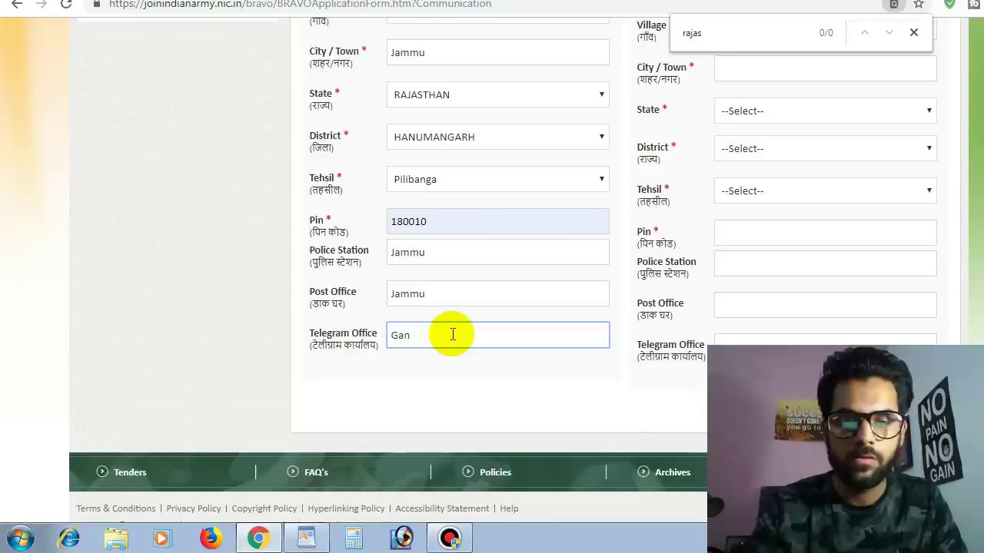
pyautogui.click(374, 314)
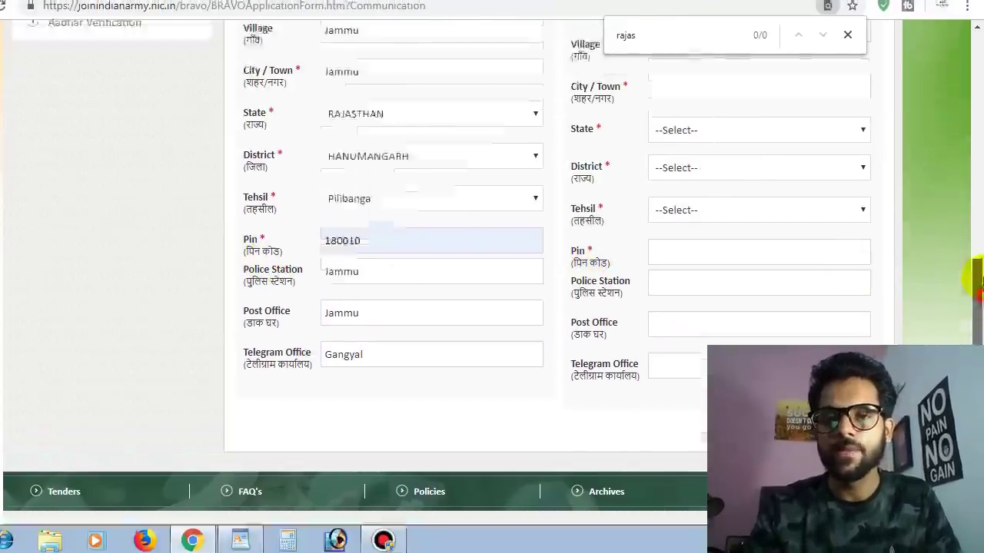
# - Copy the permanent address to correspondence with Same As Permanent Address and submit the communication details
pyautogui.scroll(5, 976, 164)
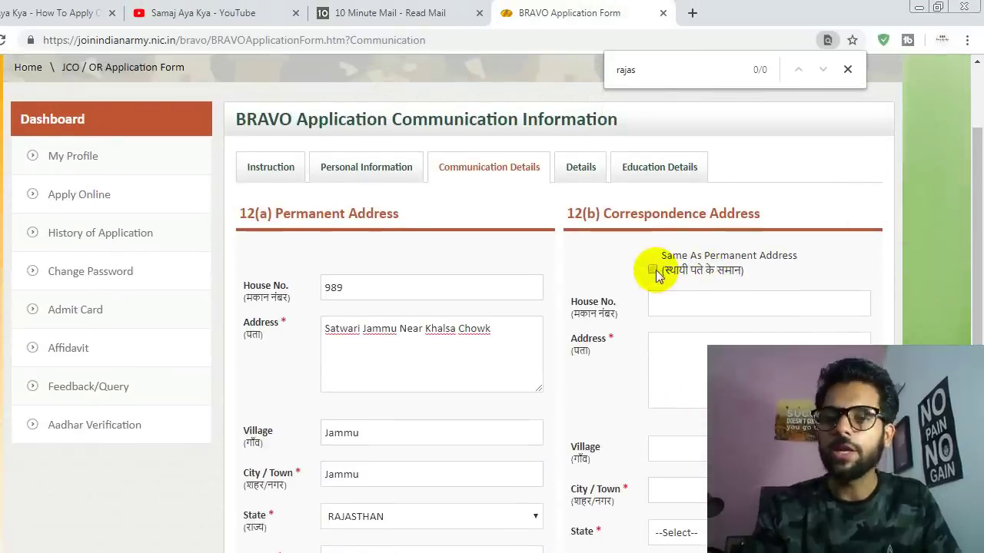
pyautogui.click(653, 270)
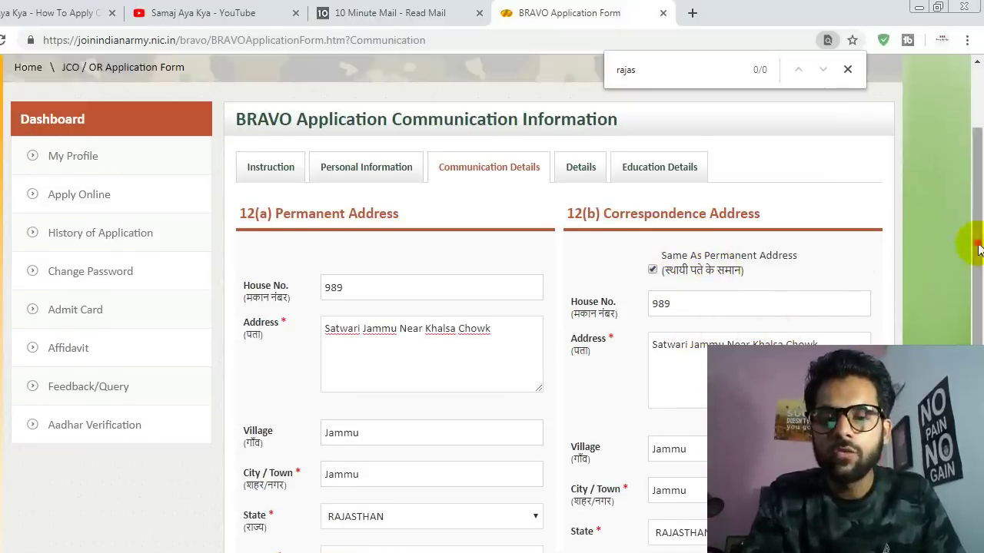
pyautogui.scroll(-5, 655, 276)
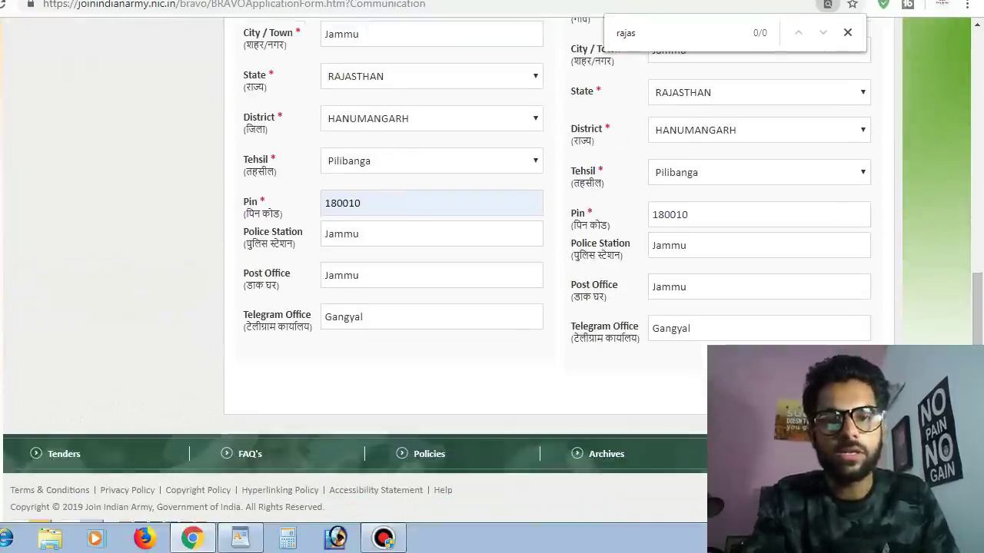
pyautogui.press('Tab')
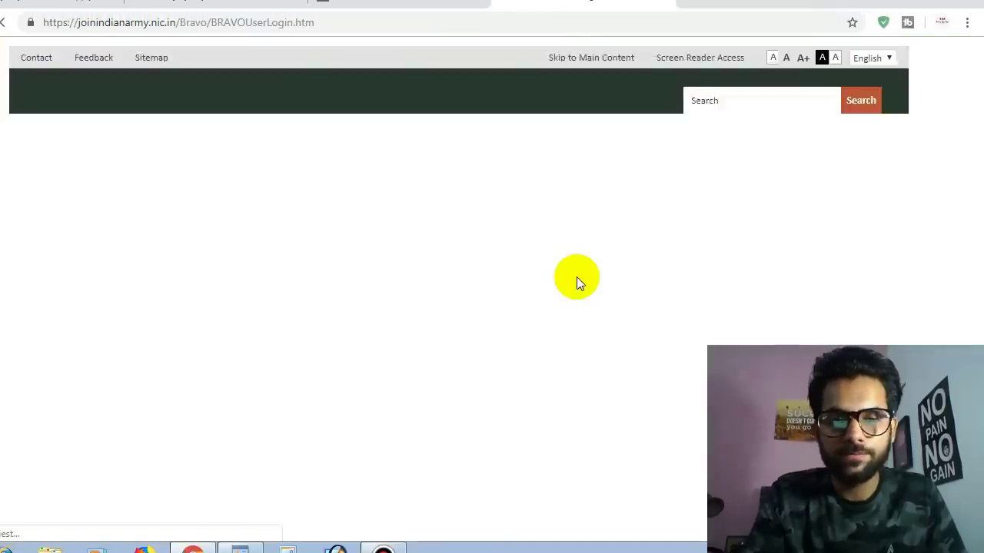
# - Log back in with the registered username, a retyped account password and the captcha code
pyautogui.scroll(-2, 978, 231)
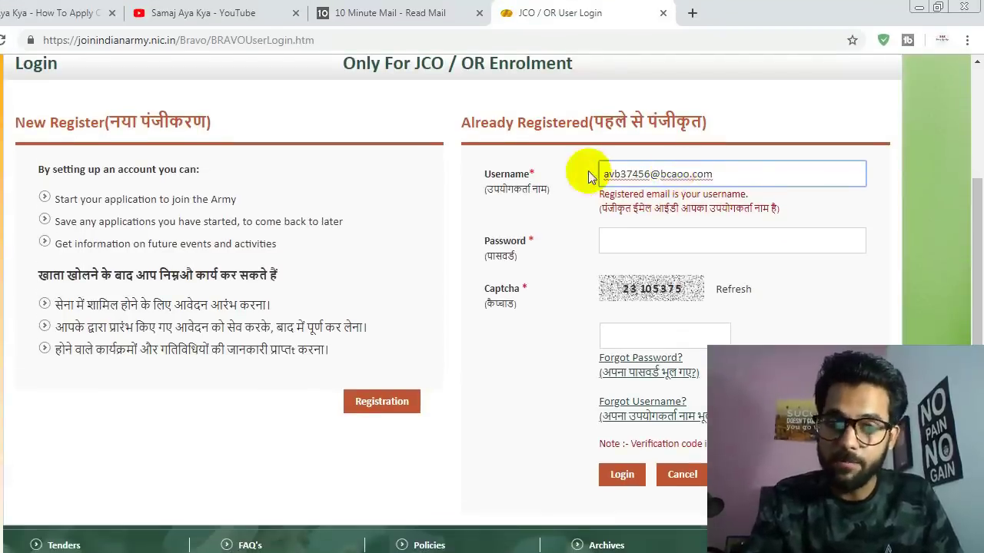
pyautogui.click(649, 239)
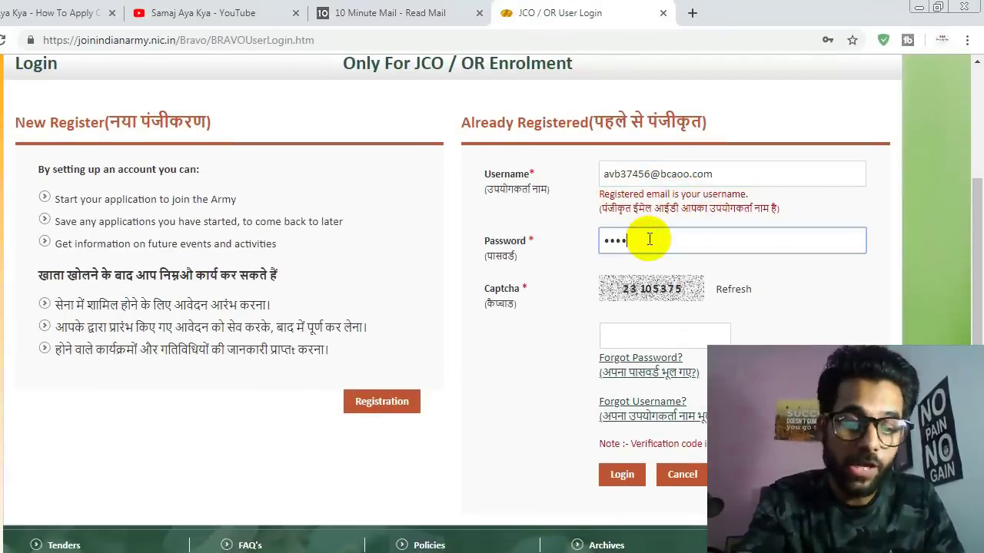
pyautogui.scroll(-1, 650, 239)
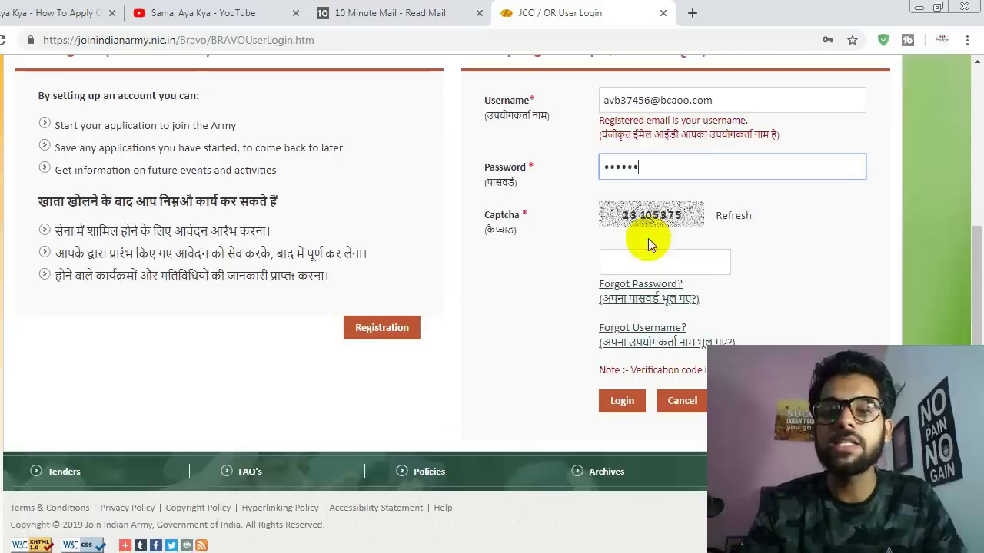
pyautogui.doubleClick(665, 170)
pyautogui.write('*****')
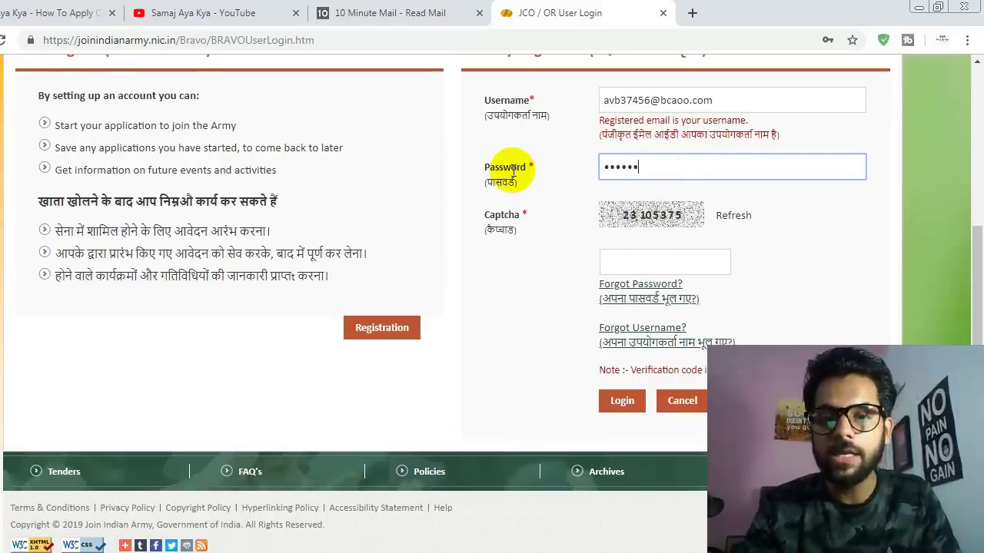
pyautogui.click(645, 266)
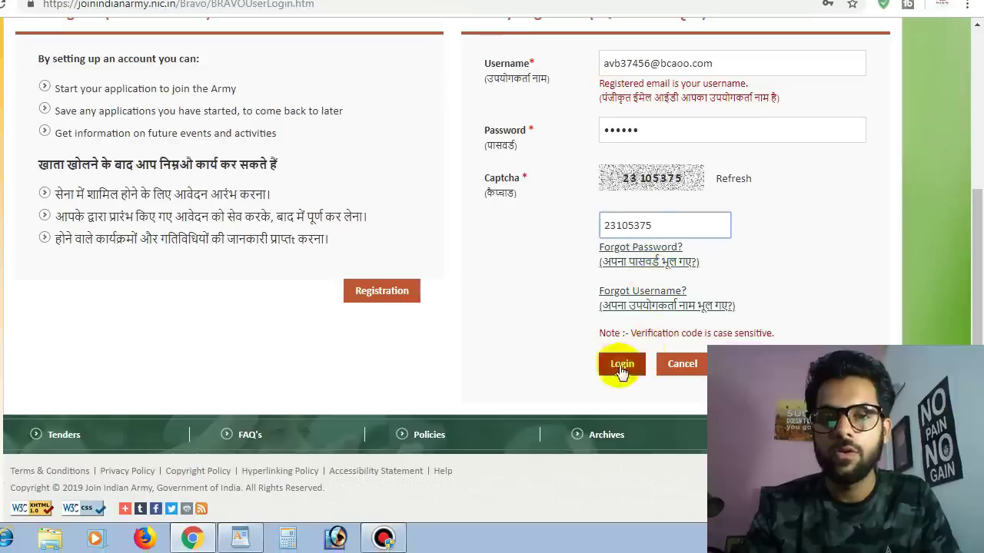
pyautogui.click(614, 367)
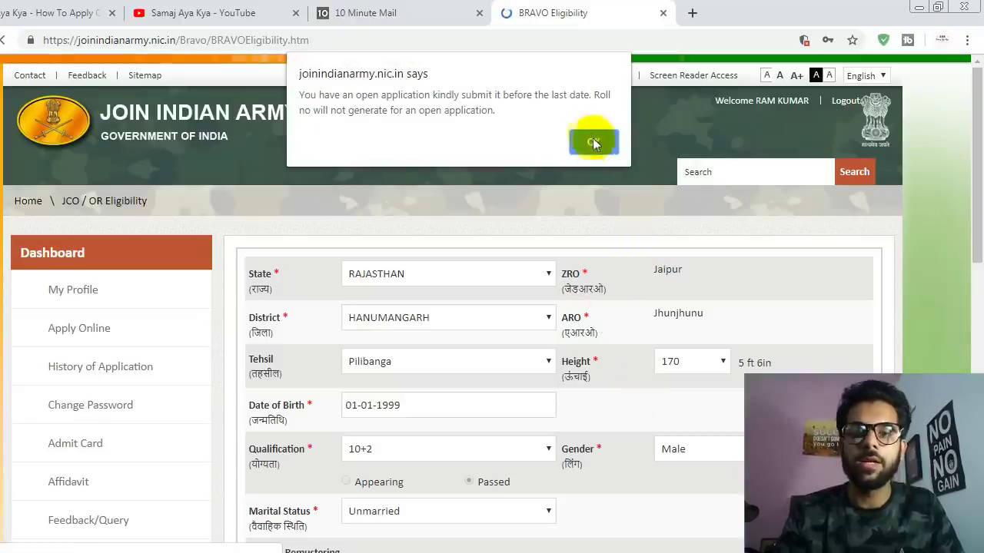
# - Dismiss the open-application alert, try applying for Soldier Clerk/Store Keeper Technical, and return home
pyautogui.click(593, 104)
pyautogui.moveTo(973, 154); pyautogui.dragTo(976, 327)
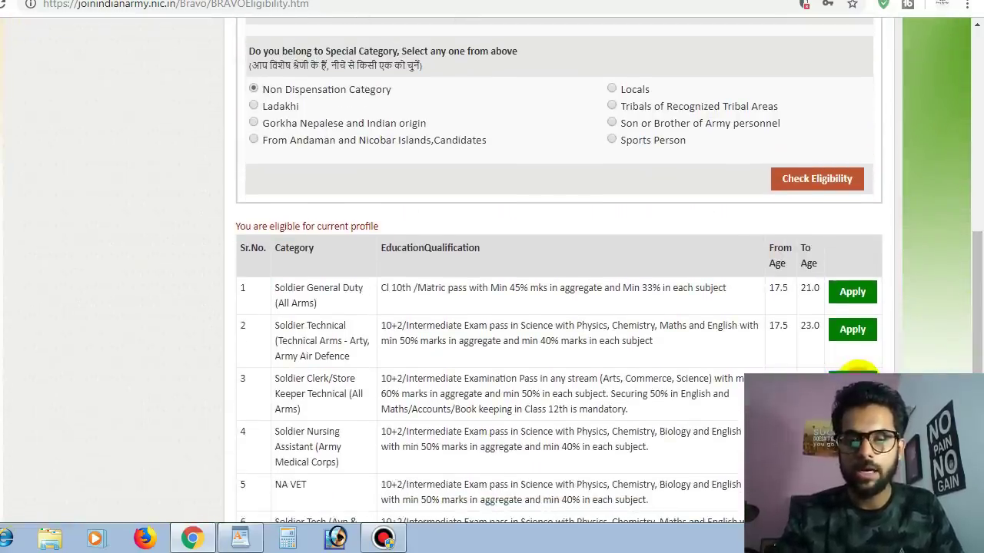
pyautogui.click(855, 377)
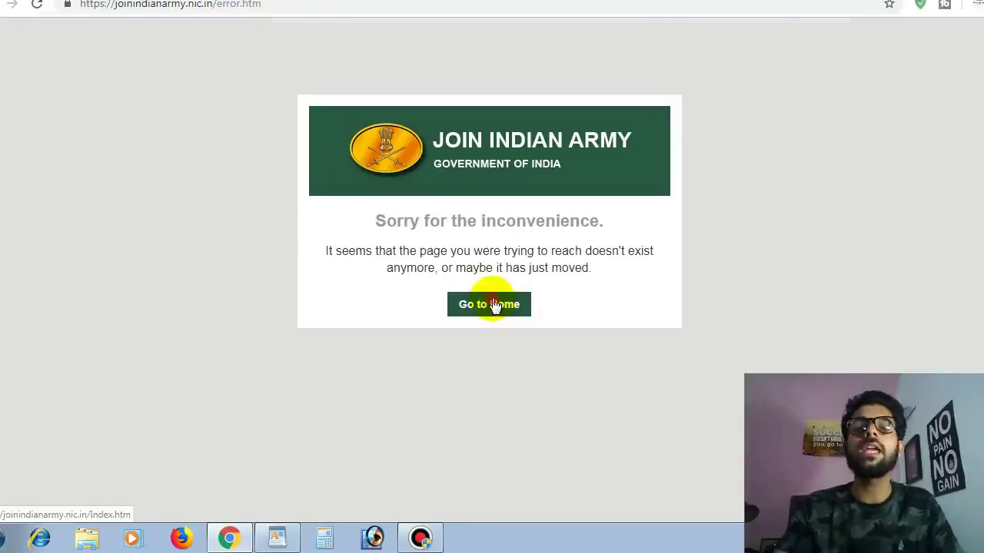
pyautogui.click(494, 306)
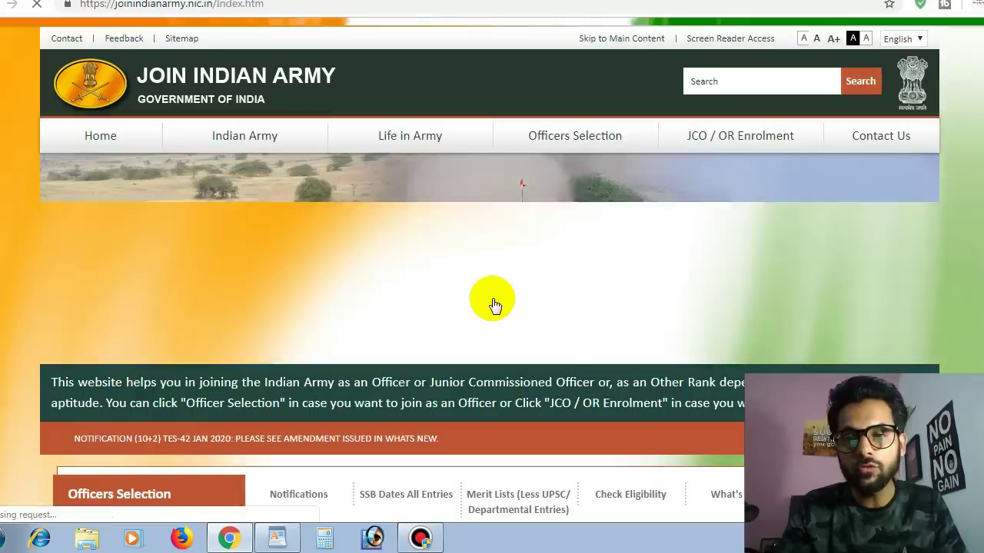
# - Reopen the JCO/OR application login and go to History of Application
pyautogui.moveTo(976, 153); pyautogui.dragTo(980, 357)
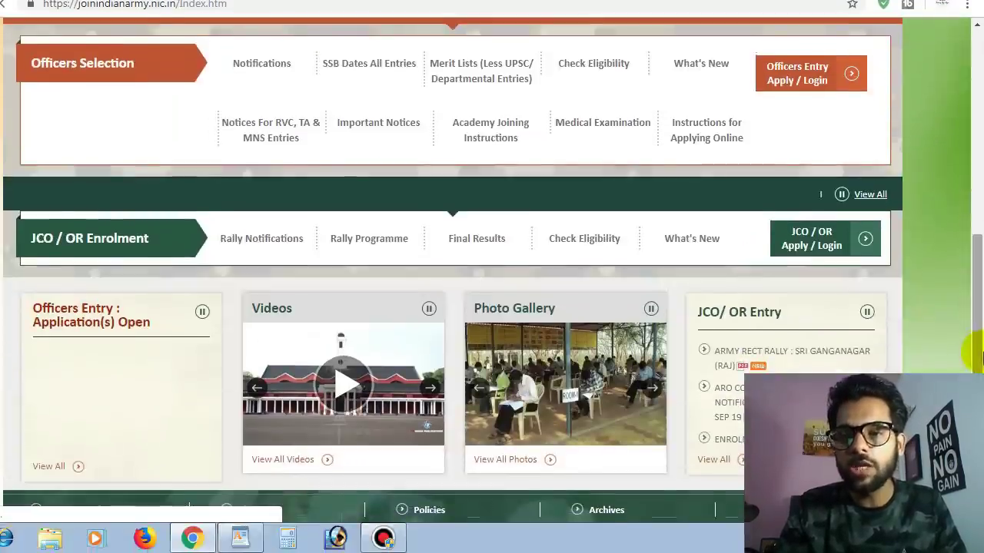
pyautogui.click(800, 244)
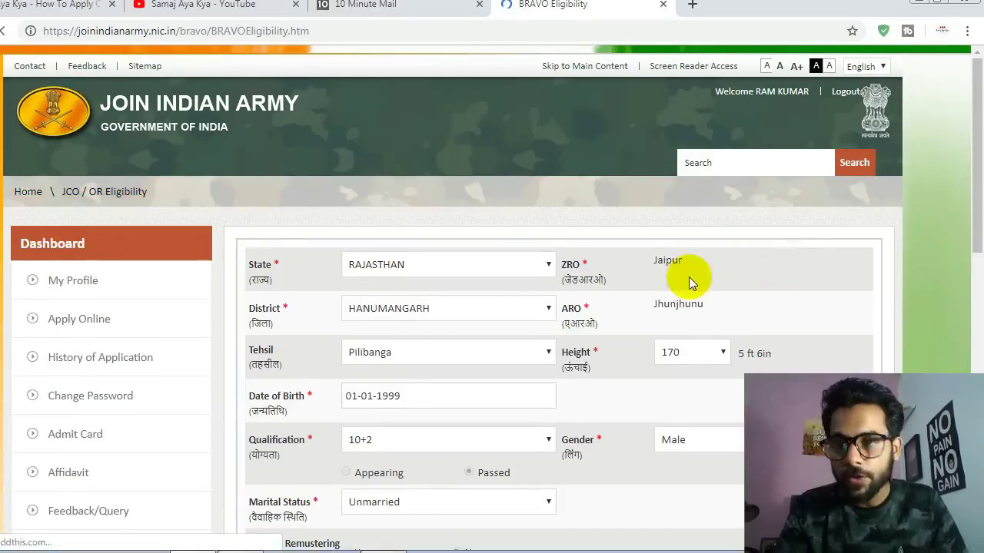
pyautogui.moveTo(977, 165); pyautogui.dragTo(976, 363)
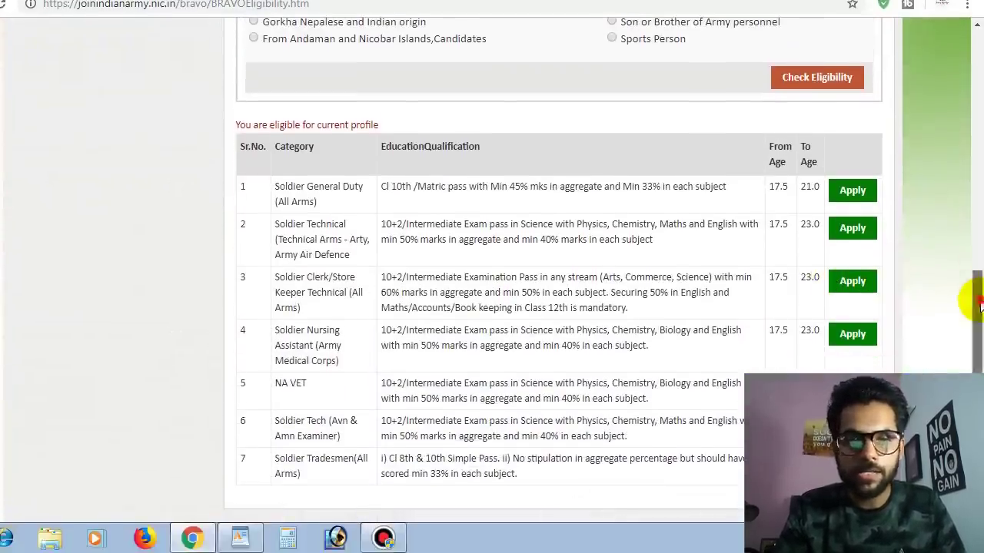
pyautogui.scroll(6, 978, 303)
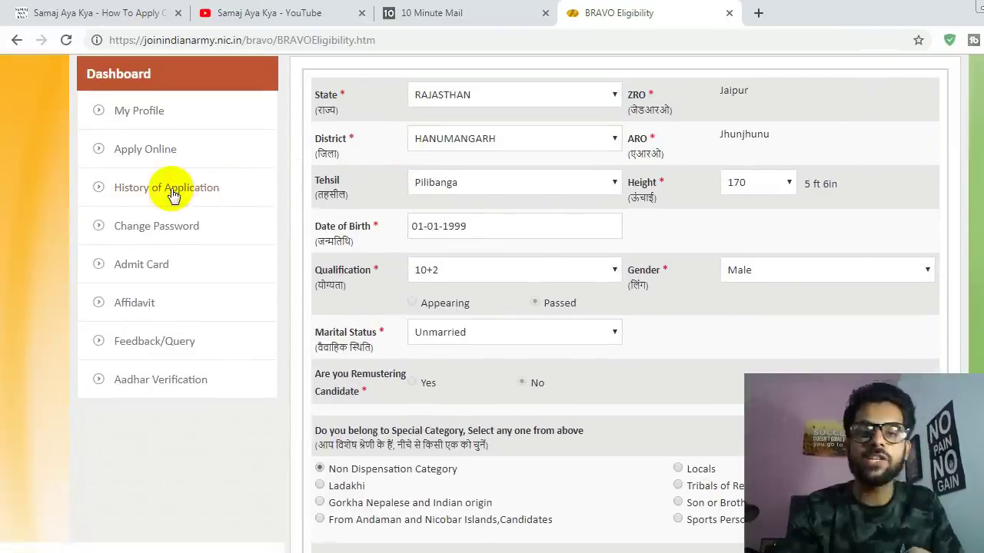
pyautogui.click(174, 195)
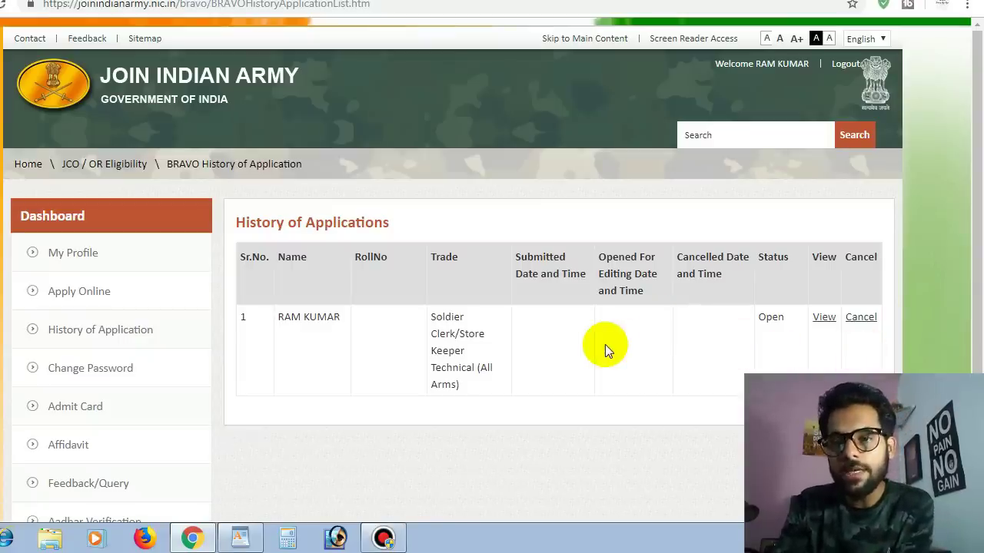
# - View the open Soldier Clerk application, continue past instructions, and save the personal information unchanged
pyautogui.click(819, 319)
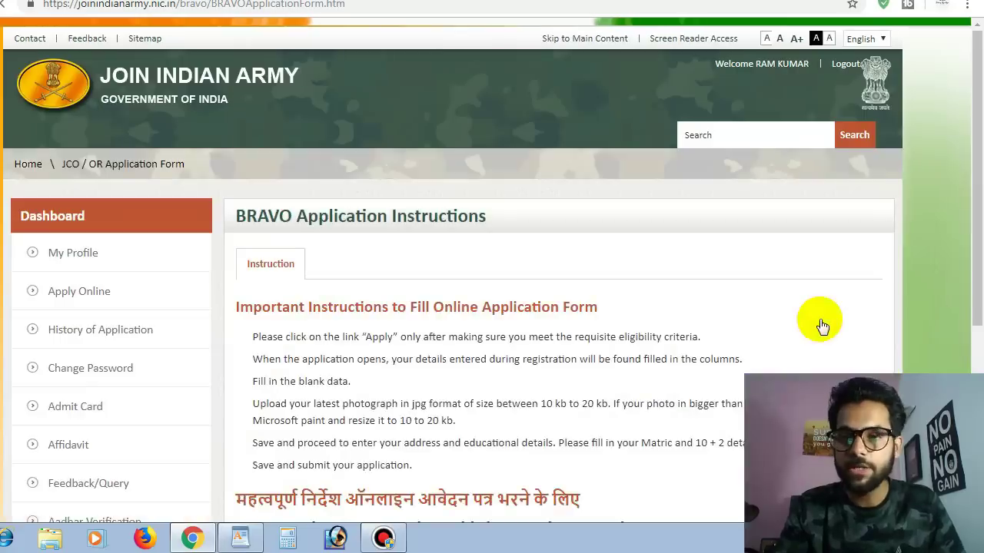
pyautogui.scroll(-4, 972, 230)
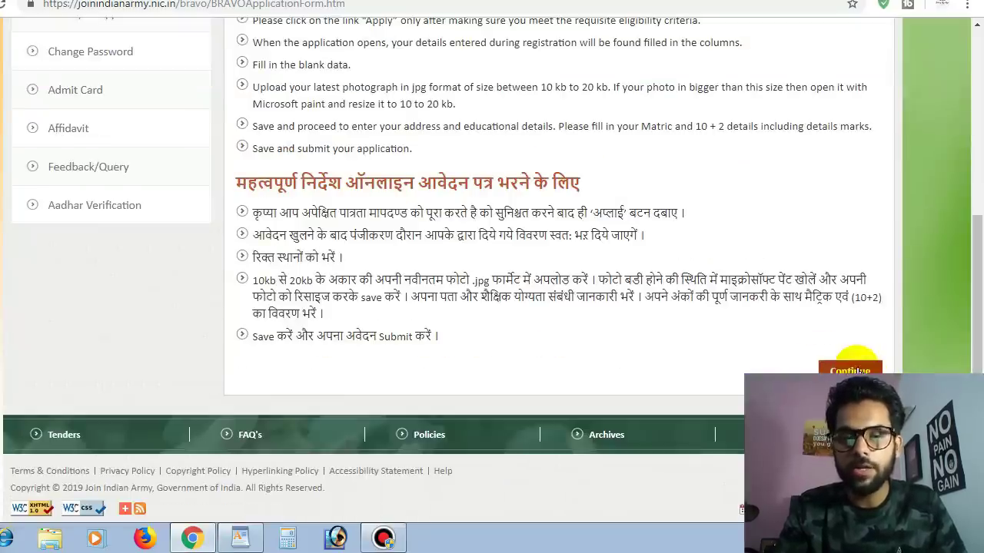
pyautogui.click(850, 371)
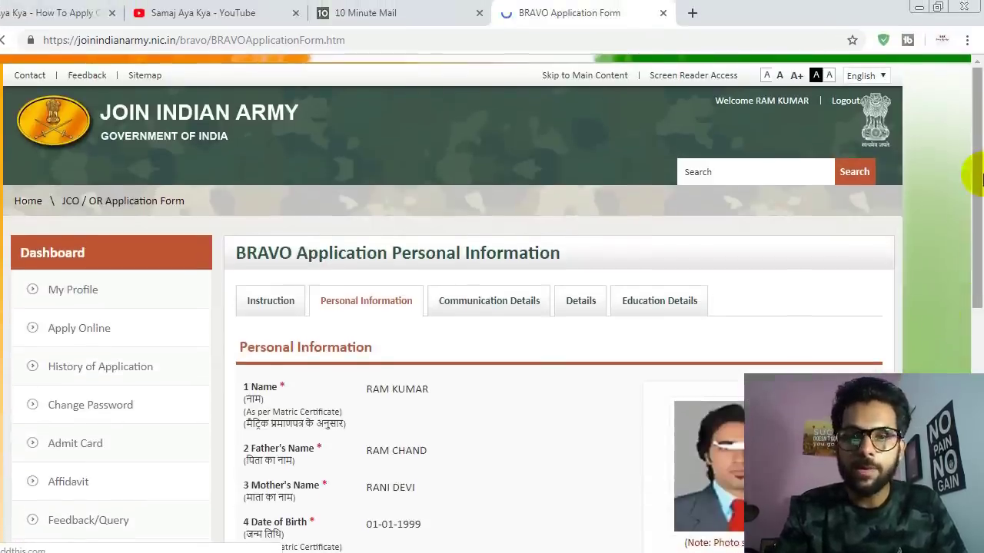
pyautogui.moveTo(978, 176); pyautogui.dragTo(978, 367)
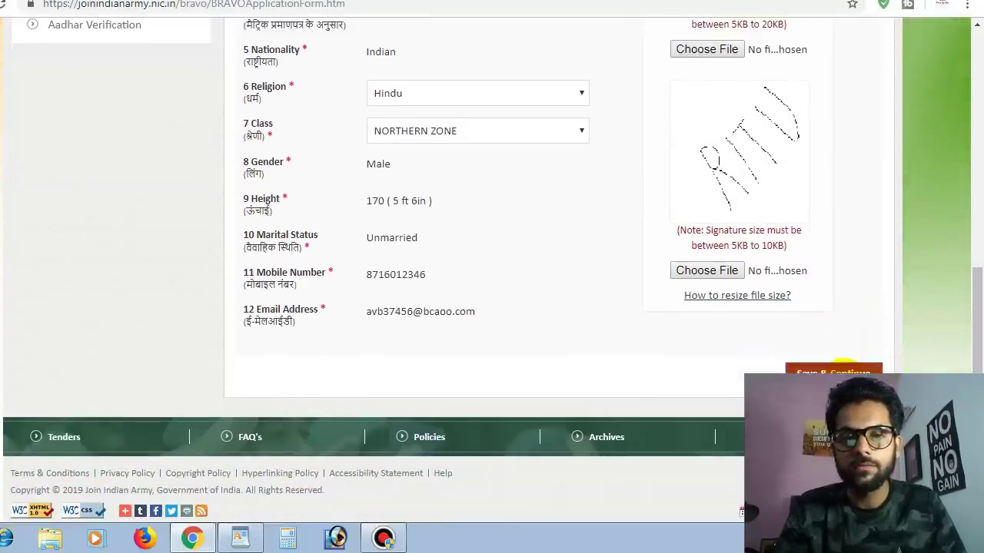
pyautogui.click(844, 369)
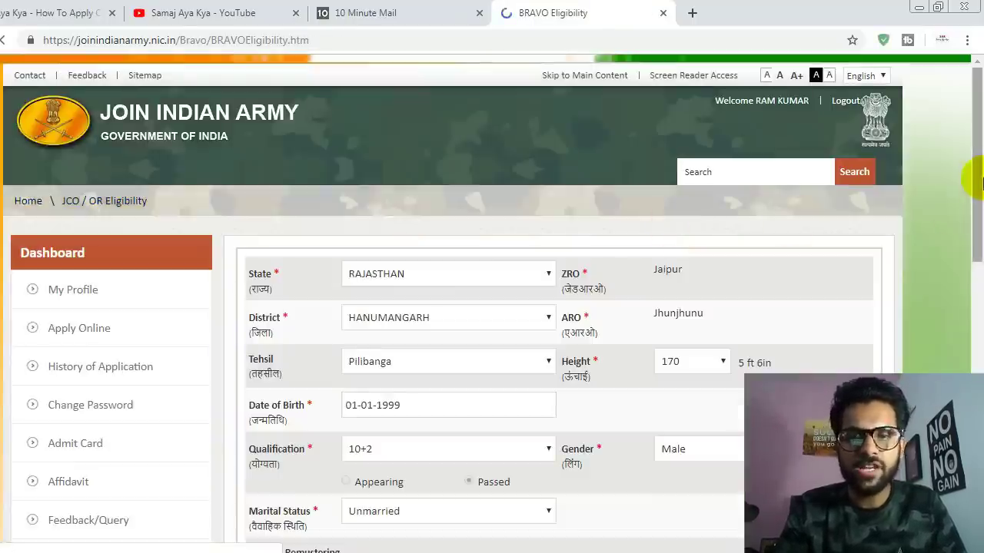
pyautogui.moveTo(977, 177); pyautogui.dragTo(982, 196)
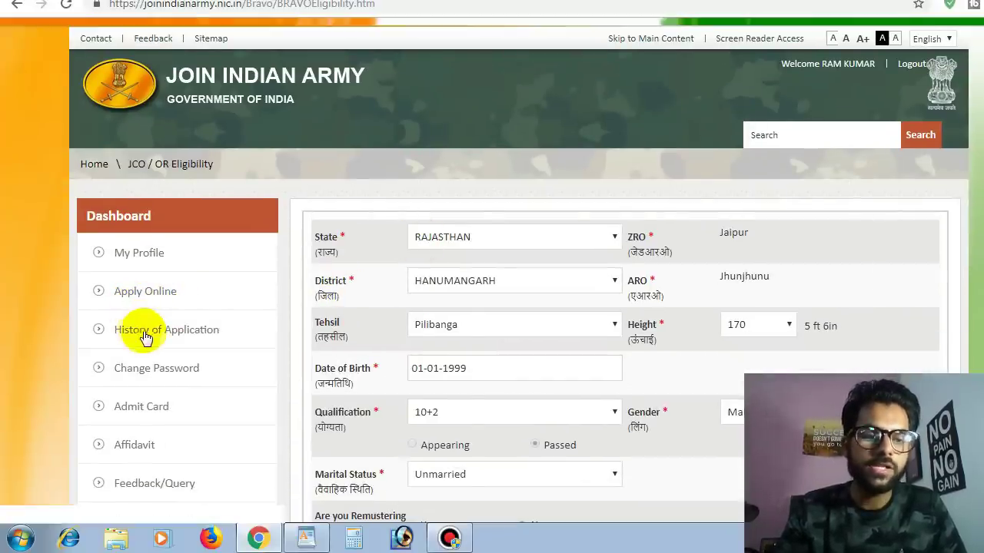
# - Cancel the Soldier Clerk/Store Keeper Technical application from History of Application, confirming both prompts
pyautogui.click(145, 333)
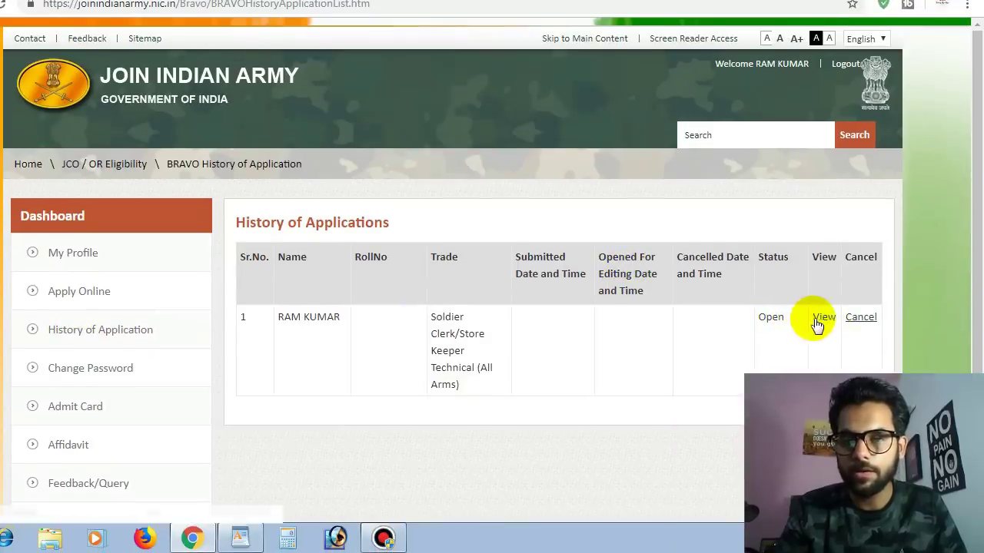
pyautogui.click(863, 320)
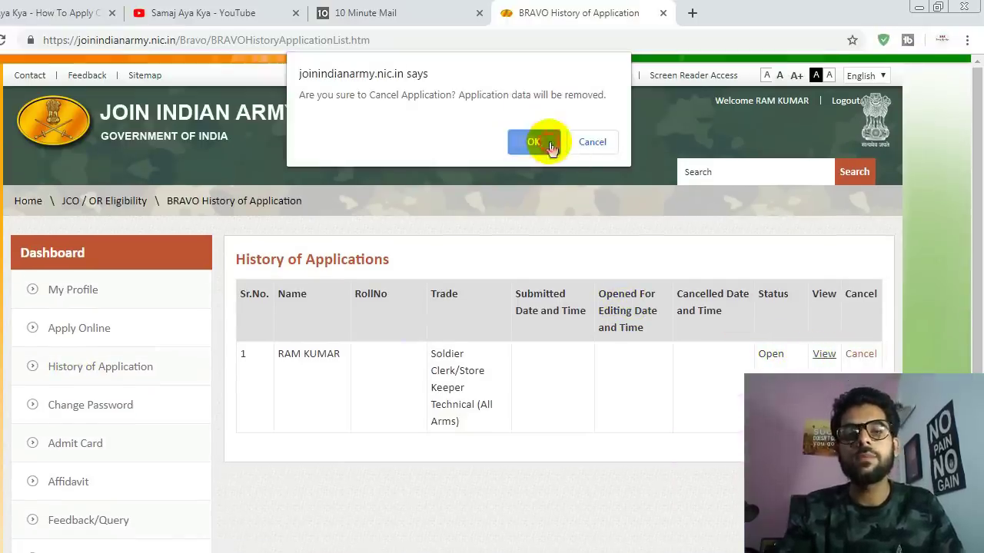
pyautogui.click(538, 105)
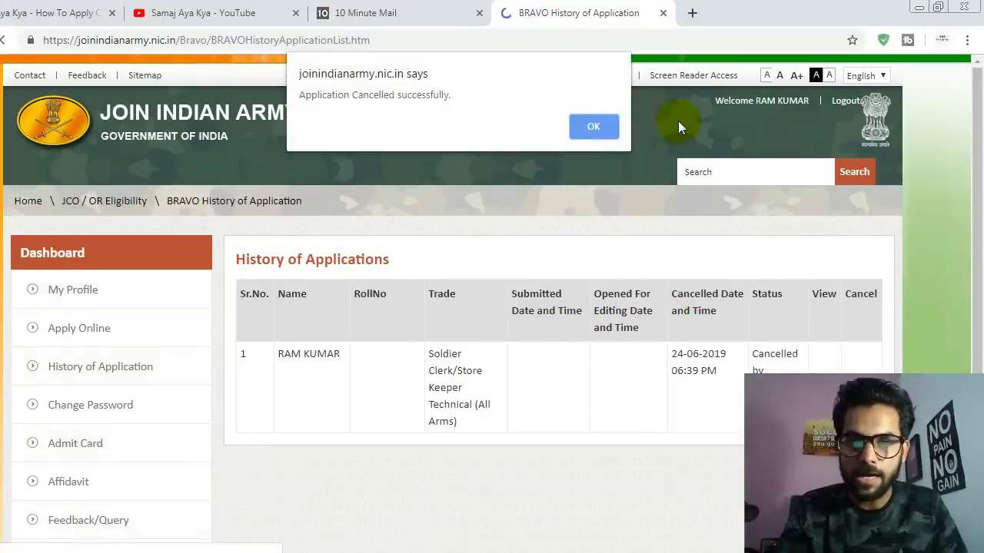
pyautogui.click(592, 95)
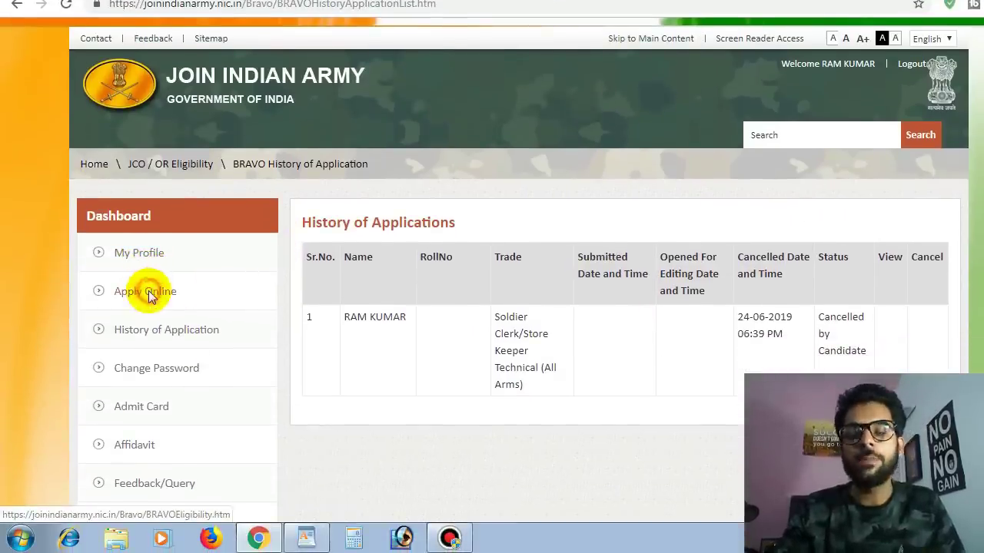
# - Start a new online application and continue past the instructions to Personal Information
pyautogui.click(150, 296)
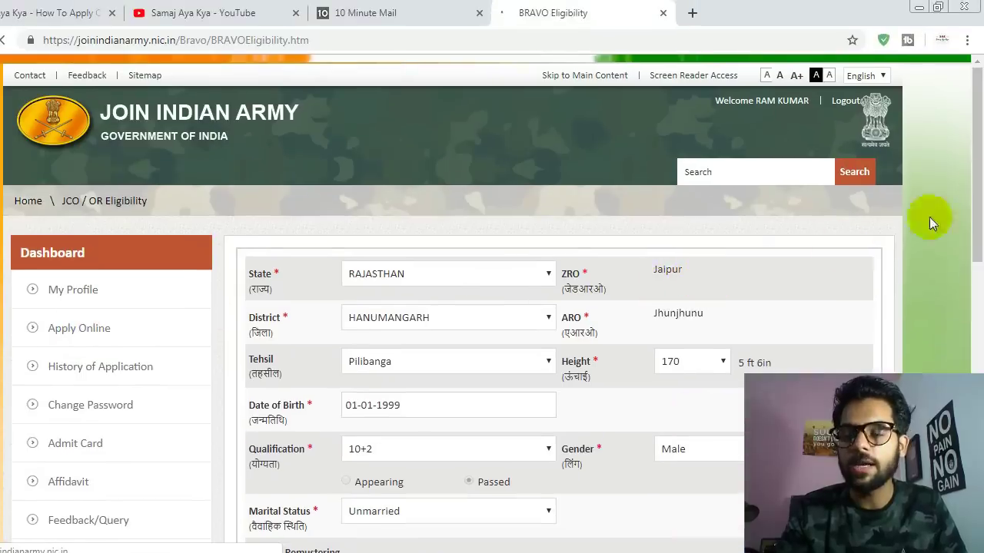
pyautogui.scroll(-15, 931, 199)
pyautogui.scroll(1, 492, 269)
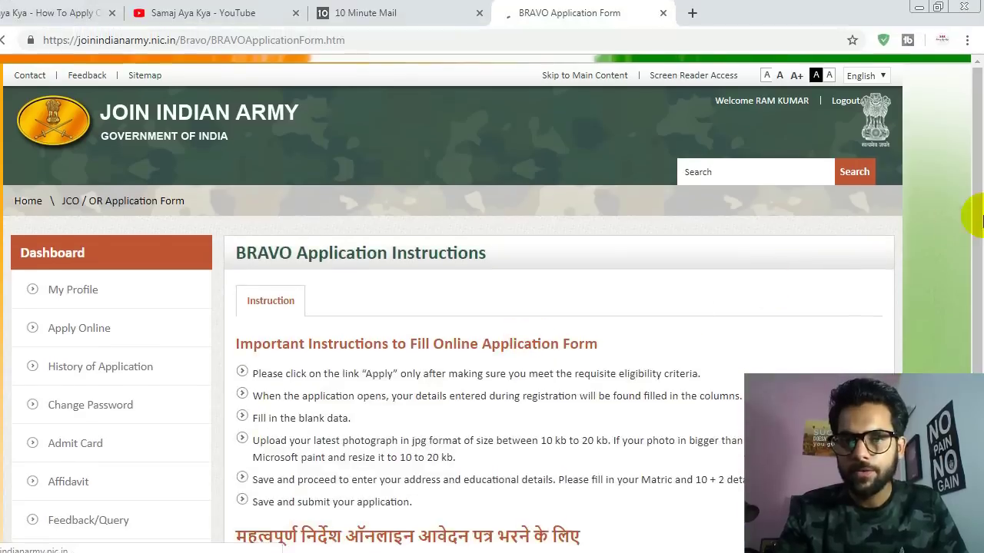
pyautogui.scroll(-5, 977, 355)
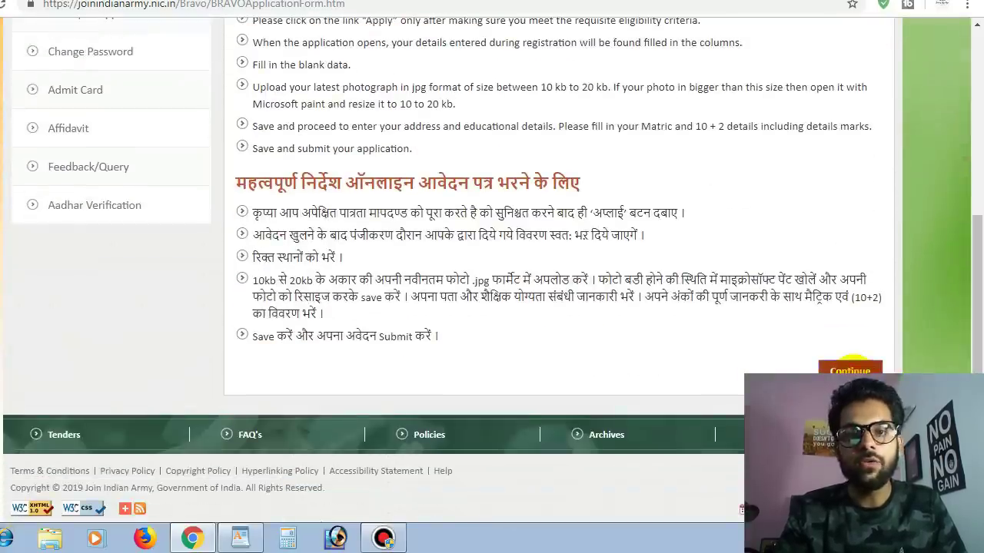
pyautogui.click(849, 369)
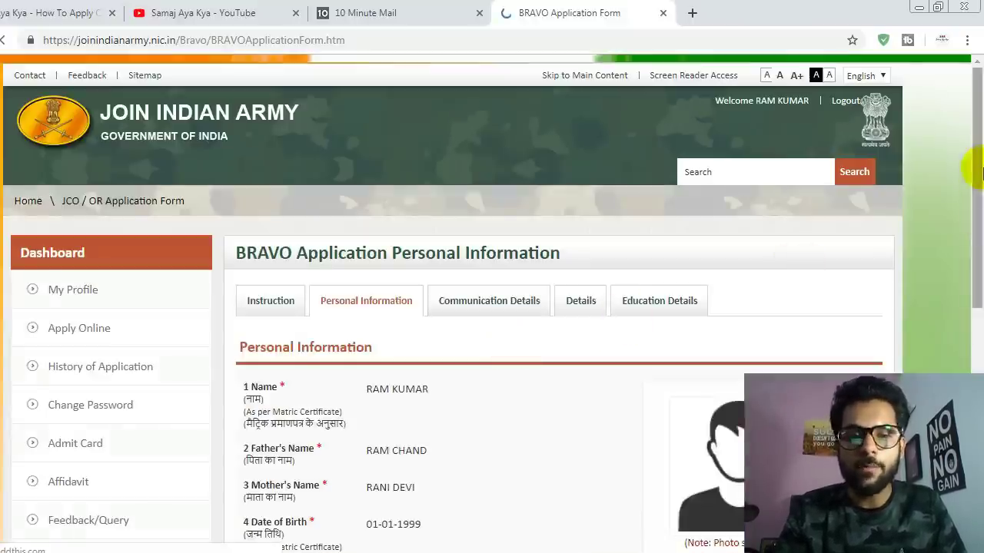
pyautogui.moveTo(979, 153); pyautogui.dragTo(979, 361)
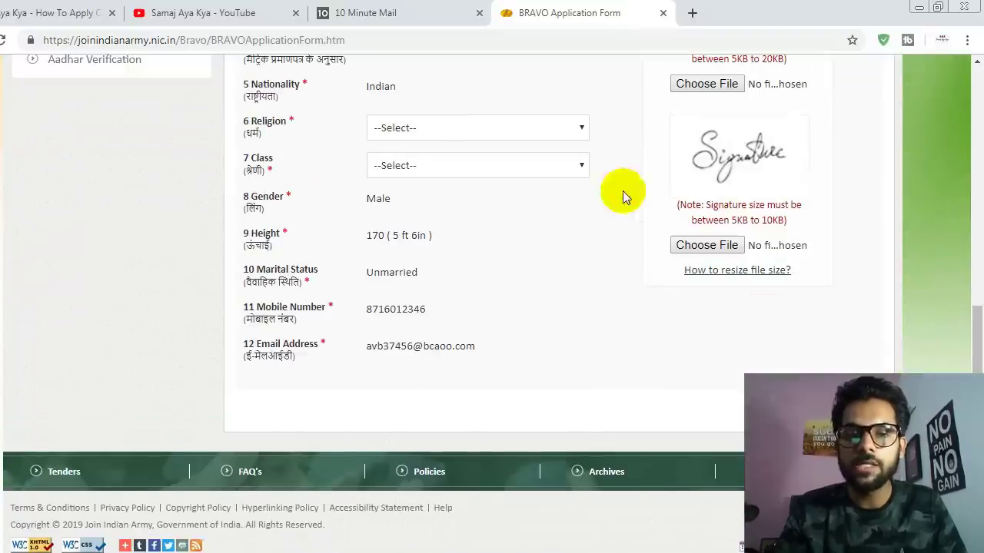
# - Set Religion to Hindu and Class to EASTERN ZONE
pyautogui.click(508, 134)
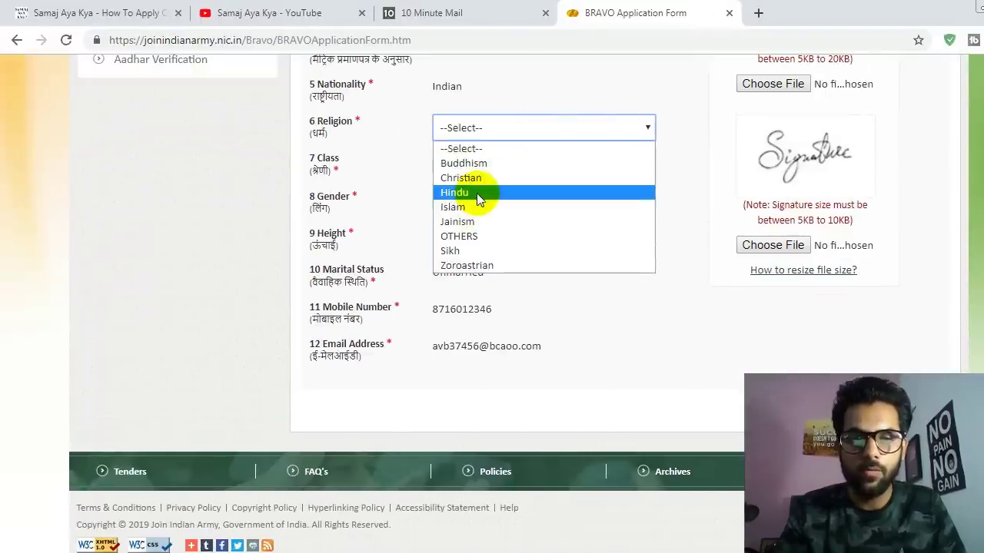
pyautogui.click(414, 194)
pyautogui.click(476, 166)
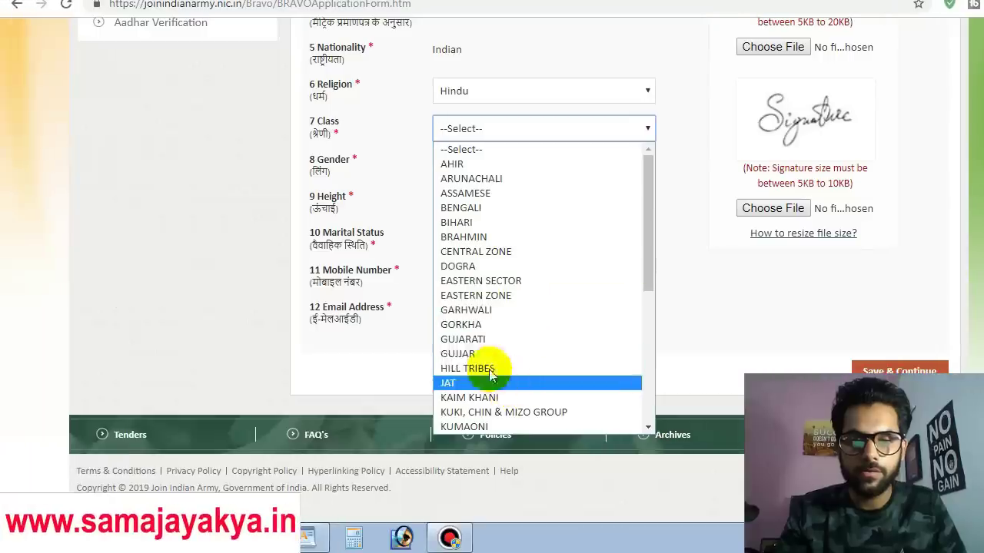
pyautogui.click(492, 296)
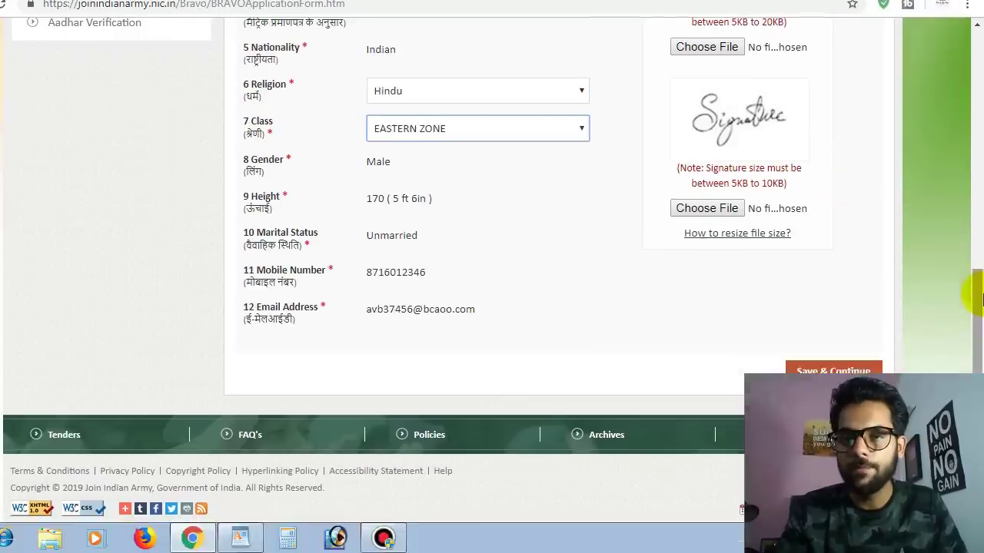
pyautogui.scroll(3, 966, 286)
pyautogui.click(716, 274)
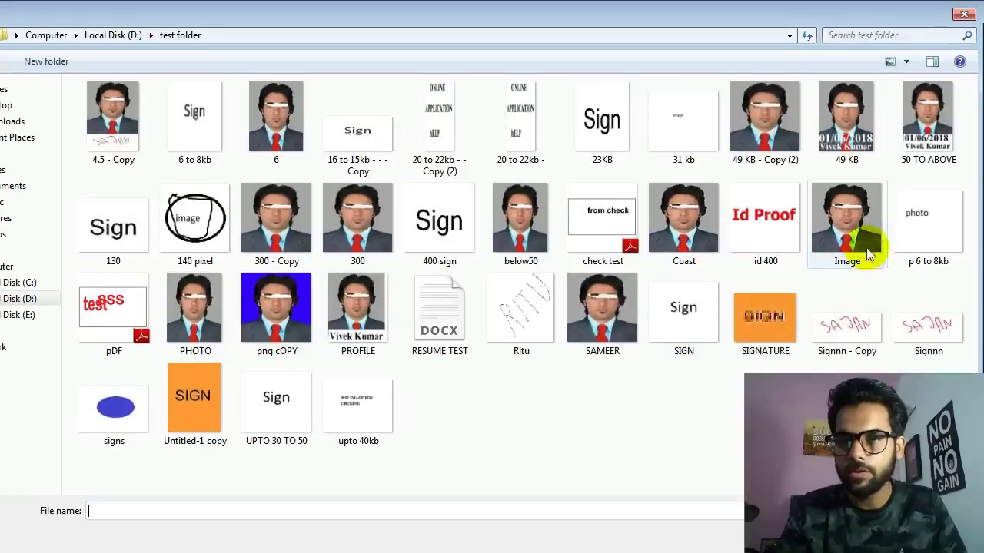
# - Attach Coast.jpg as the candidate photo after checking the Image file's size
pyautogui.click(849, 230)
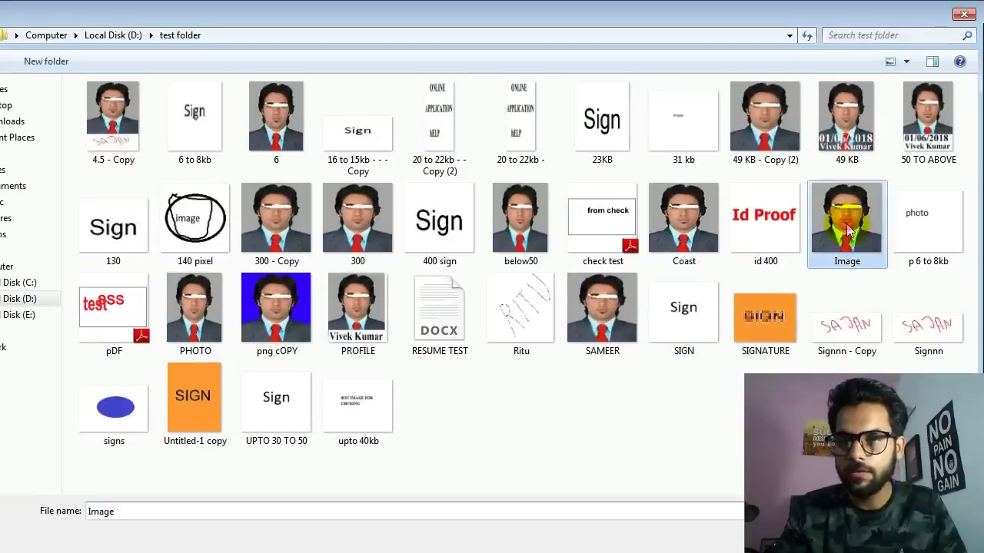
pyautogui.rightClick(849, 231)
pyautogui.click(815, 386)
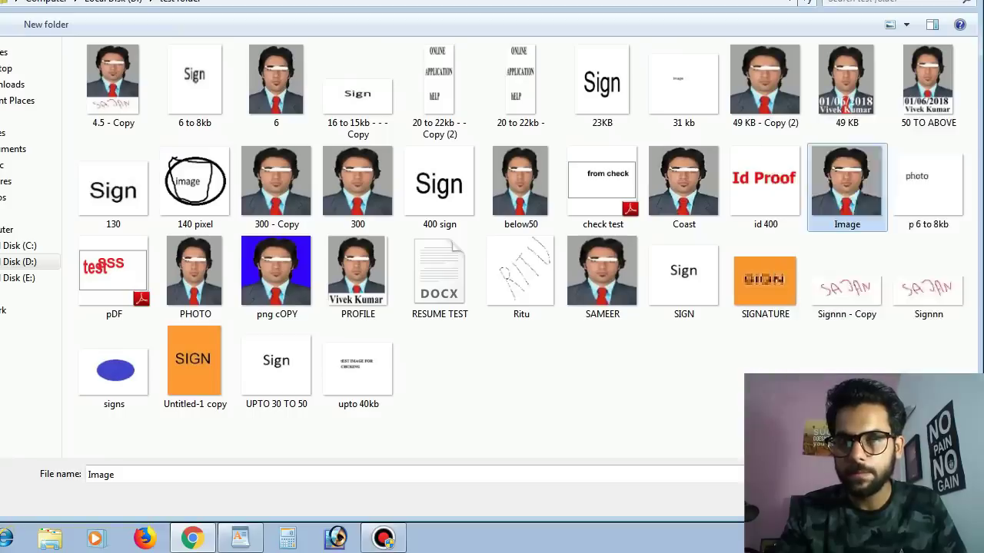
pyautogui.click(967, 181)
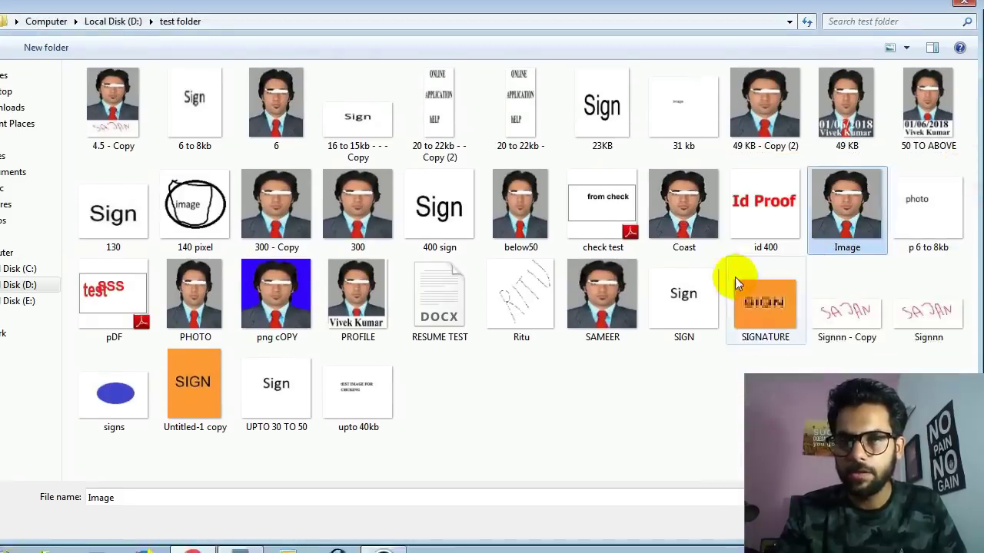
pyautogui.click(684, 231)
pyautogui.doubleClick(683, 231)
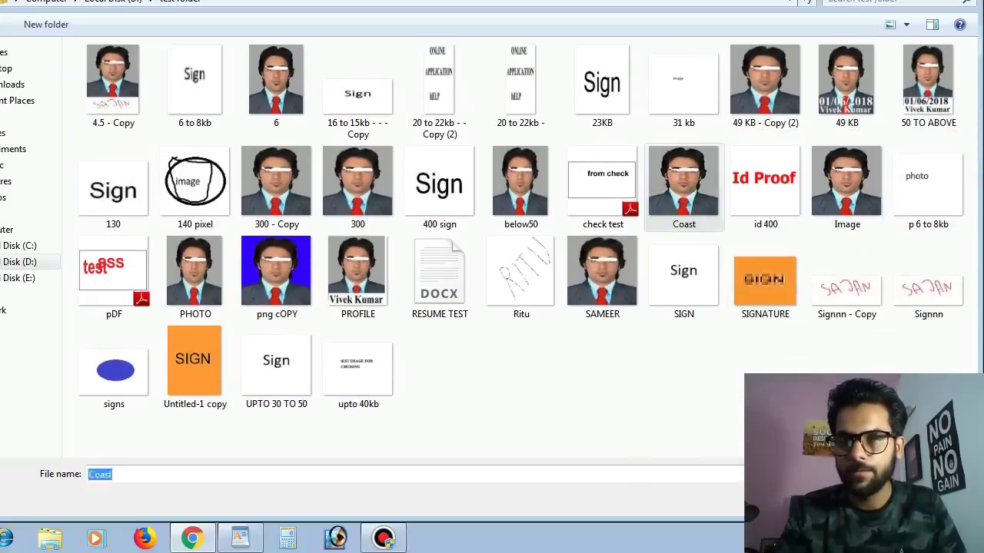
# - Attach Ritu.jpg as the signature and save the personal information
pyautogui.click(699, 393)
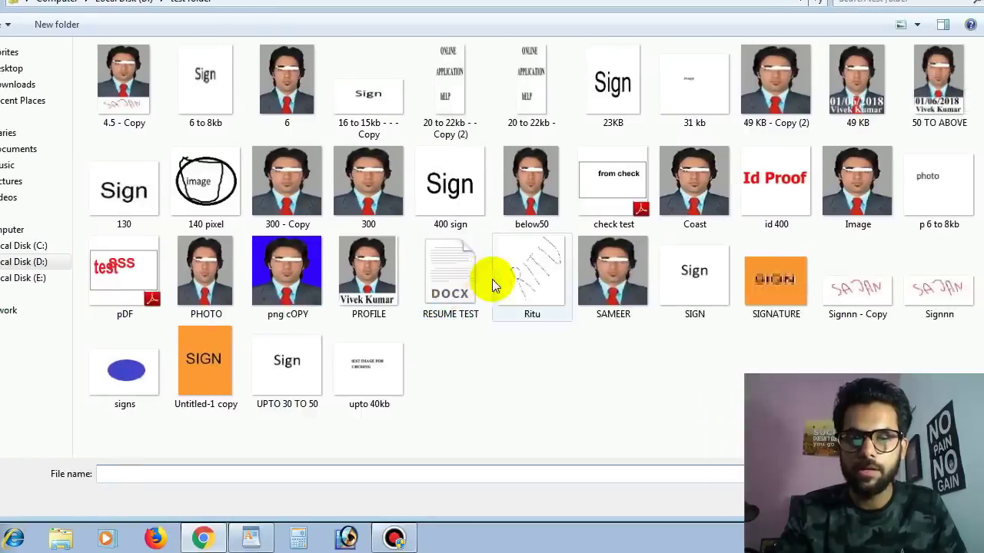
pyautogui.doubleClick(492, 279)
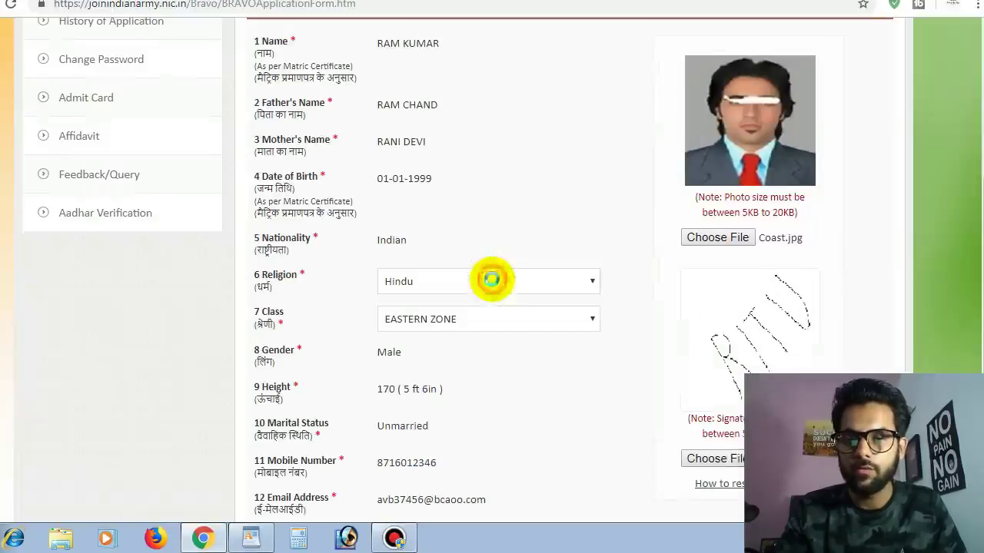
pyautogui.scroll(-3, 980, 318)
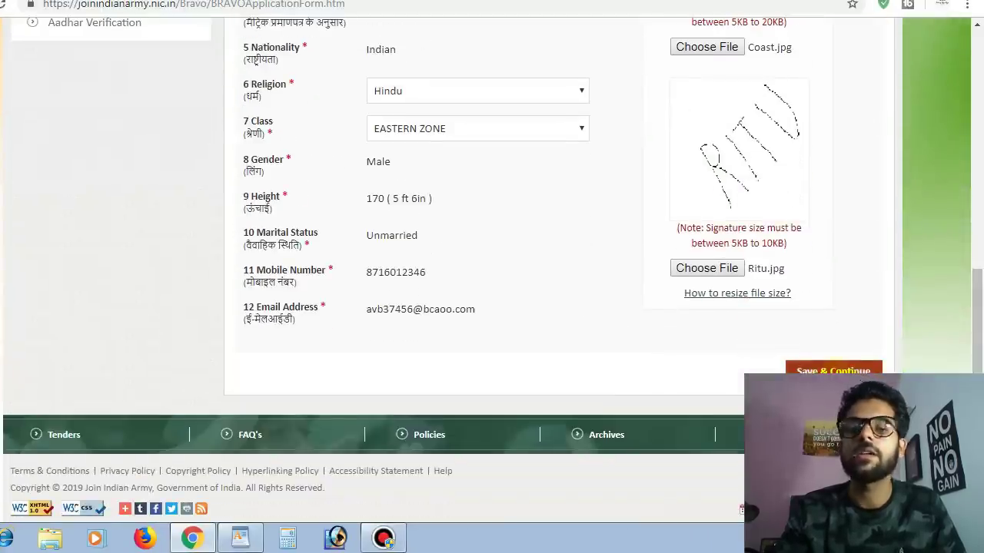
pyautogui.click(833, 370)
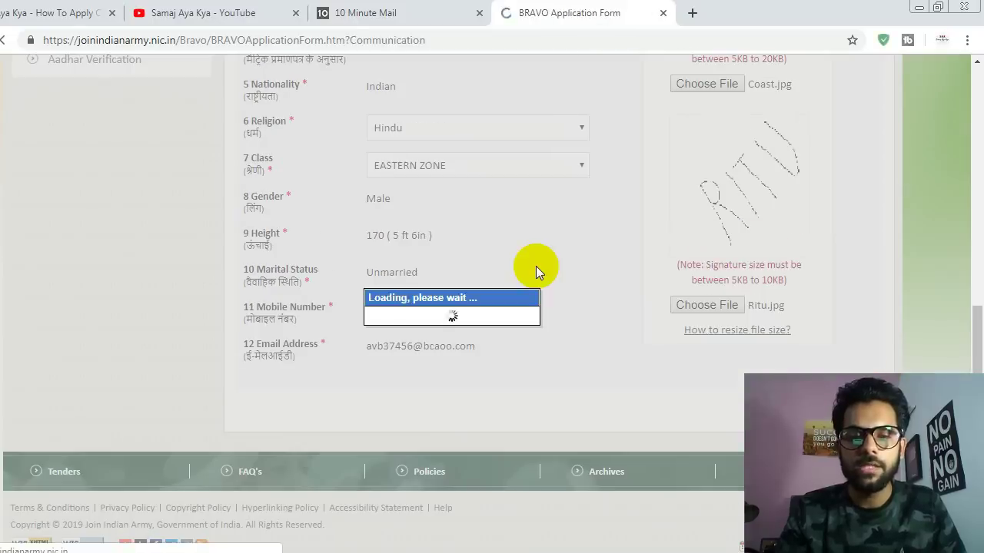
# - Copy the permanent Jammu address to correspondence and save the communication details
pyautogui.scroll(-5, 974, 231)
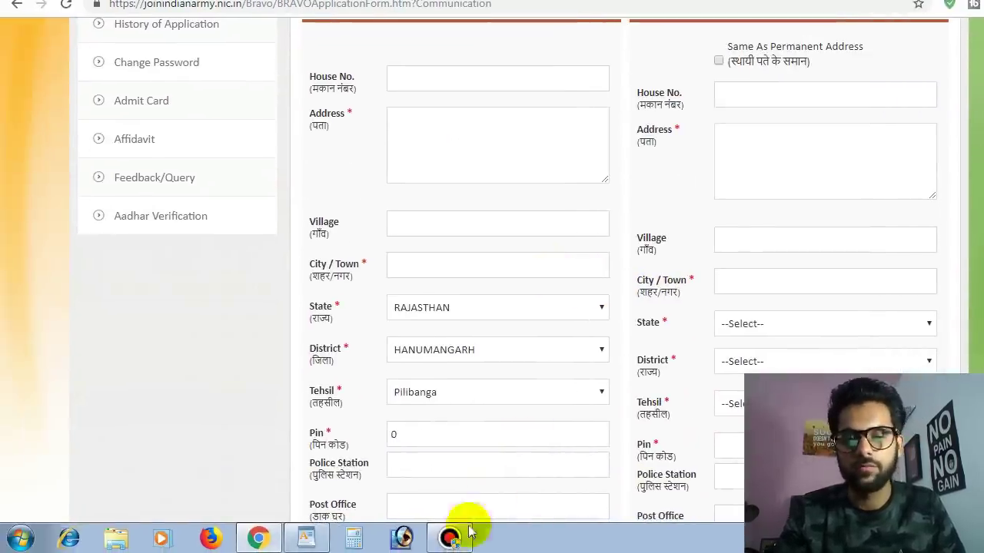
pyautogui.click(450, 539)
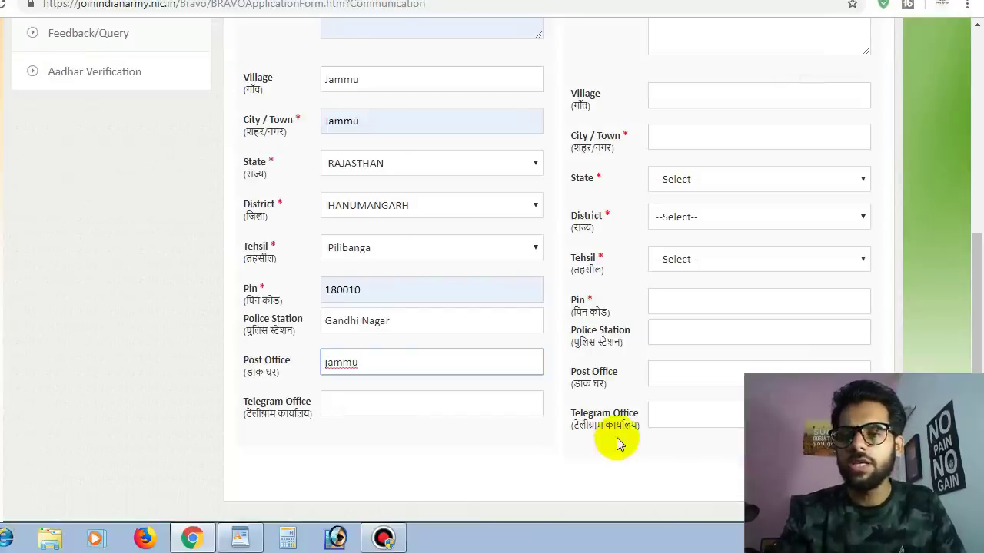
pyautogui.scroll(4, 616, 438)
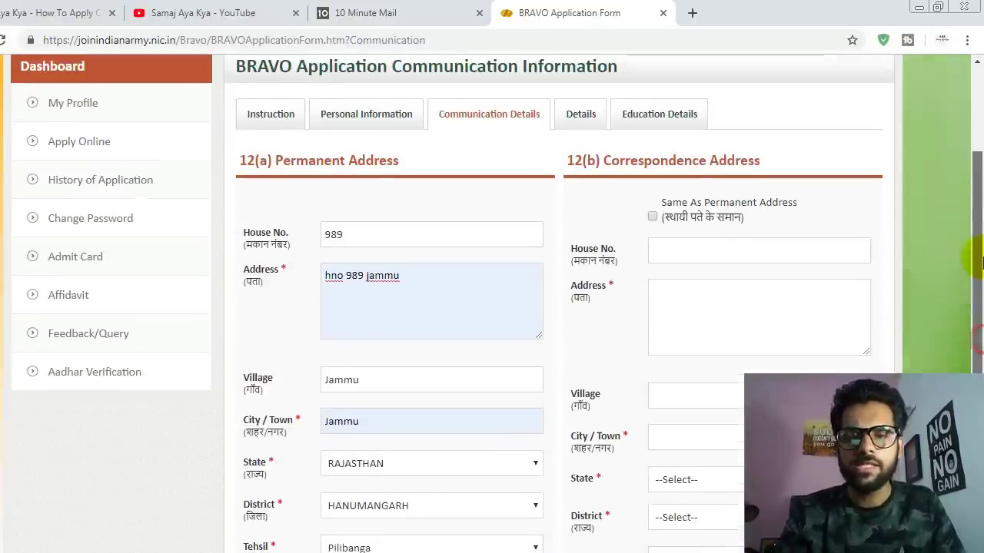
pyautogui.click(653, 220)
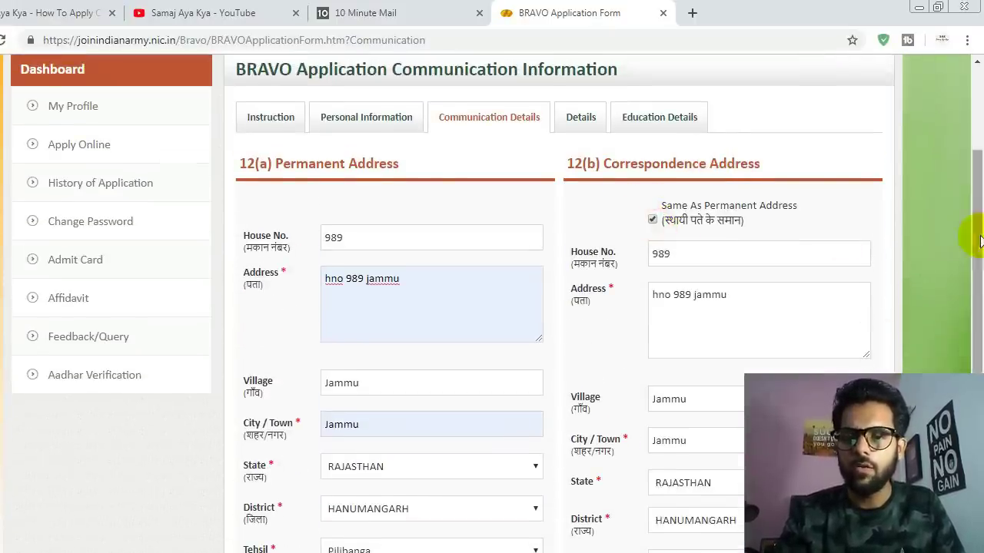
pyautogui.scroll(-3, 973, 235)
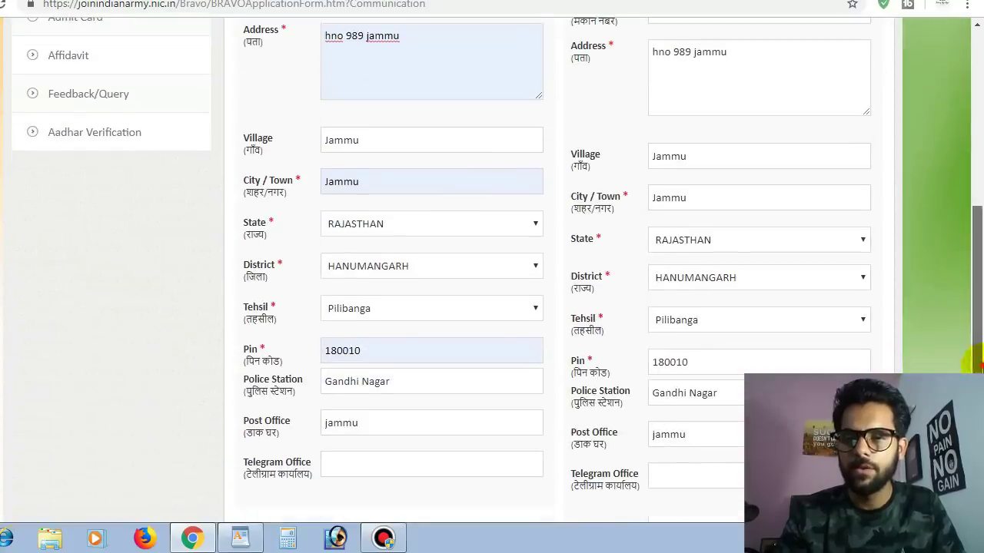
pyautogui.scroll(-3, 975, 361)
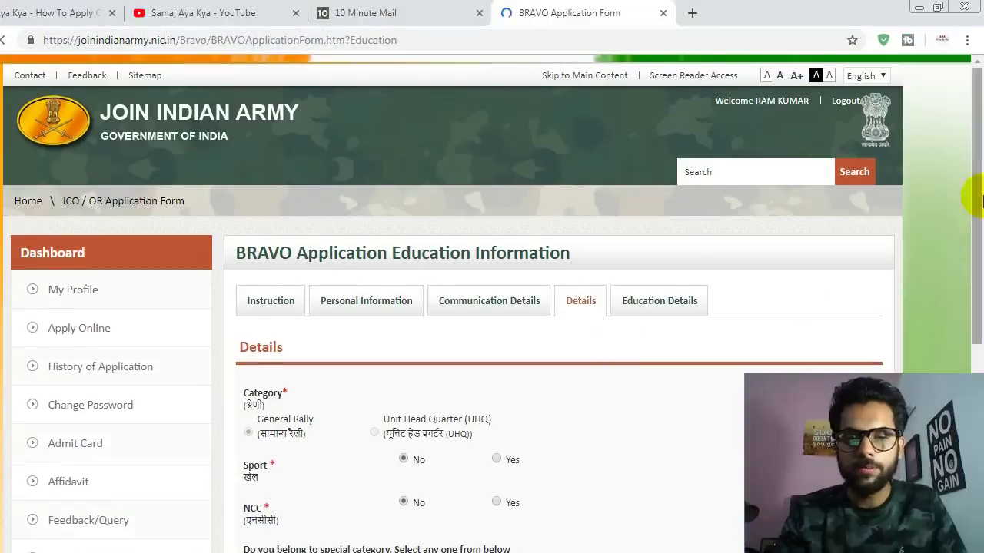
# - Save the Details tab with General Rally, Sport No, NCC No and Non Dispensation Category
pyautogui.moveTo(974, 156); pyautogui.dragTo(980, 221)
pyautogui.moveTo(980, 256); pyautogui.dragTo(970, 265)
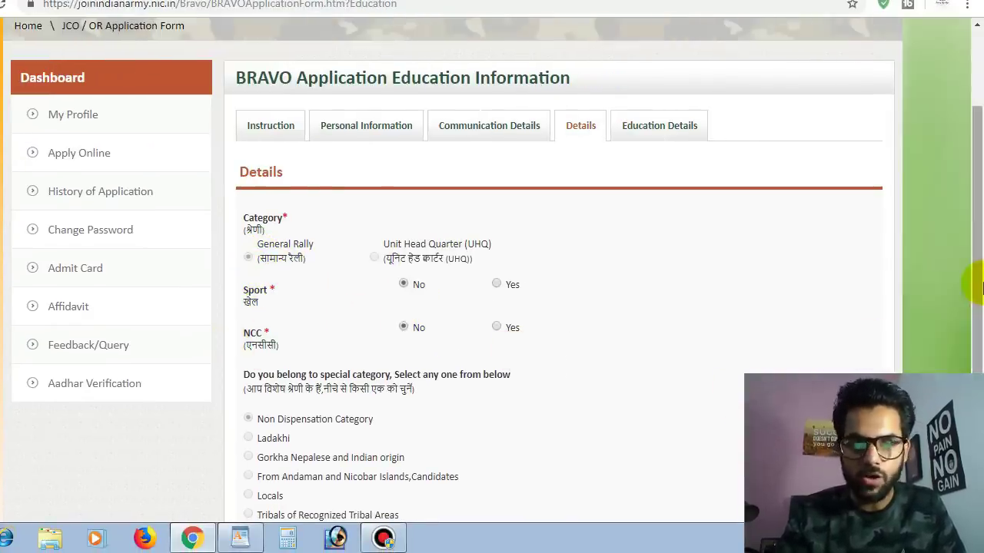
pyautogui.scroll(-3, 531, 362)
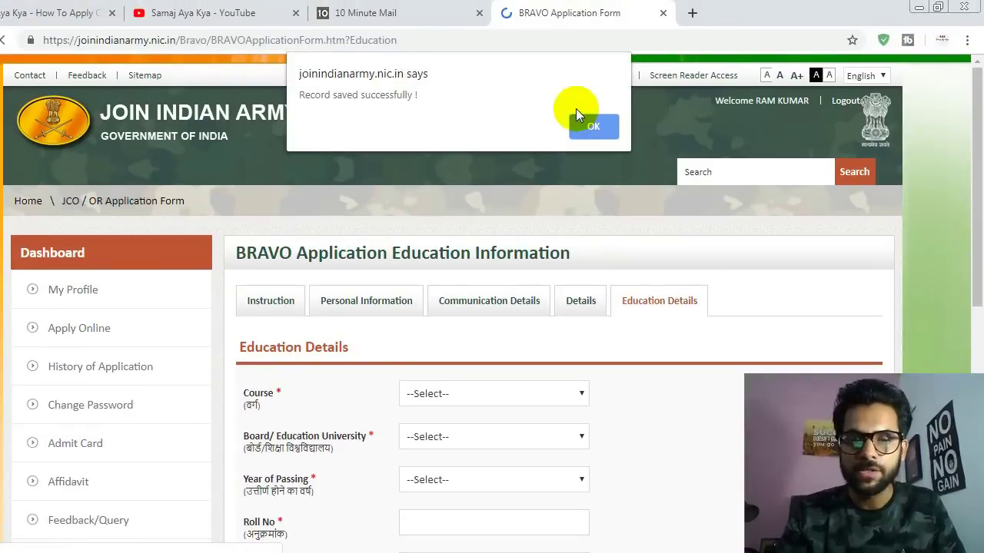
# - Select 12th Commerce as the course, correcting an initial 12th Science pick
pyautogui.click(591, 111)
pyautogui.moveTo(981, 150); pyautogui.dragTo(971, 232)
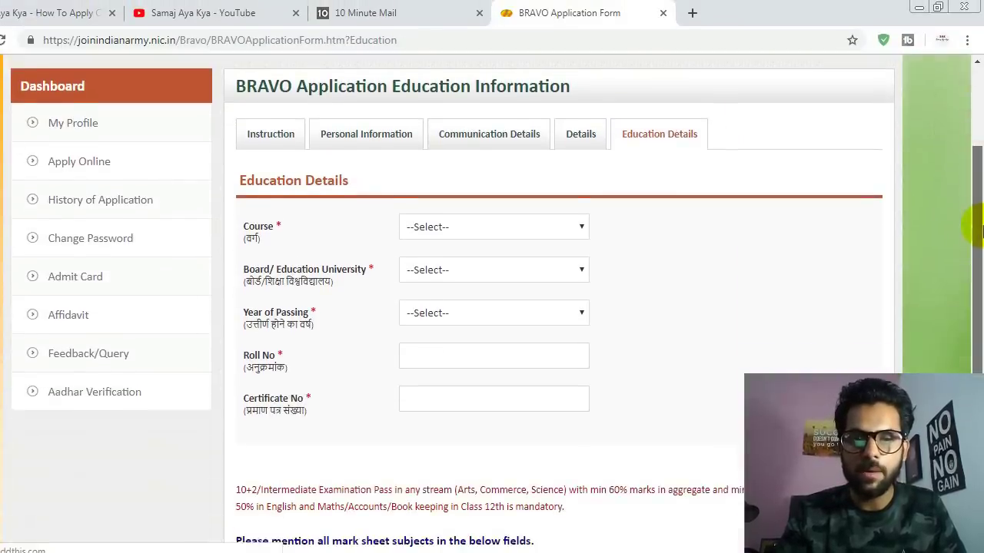
pyautogui.click(492, 220)
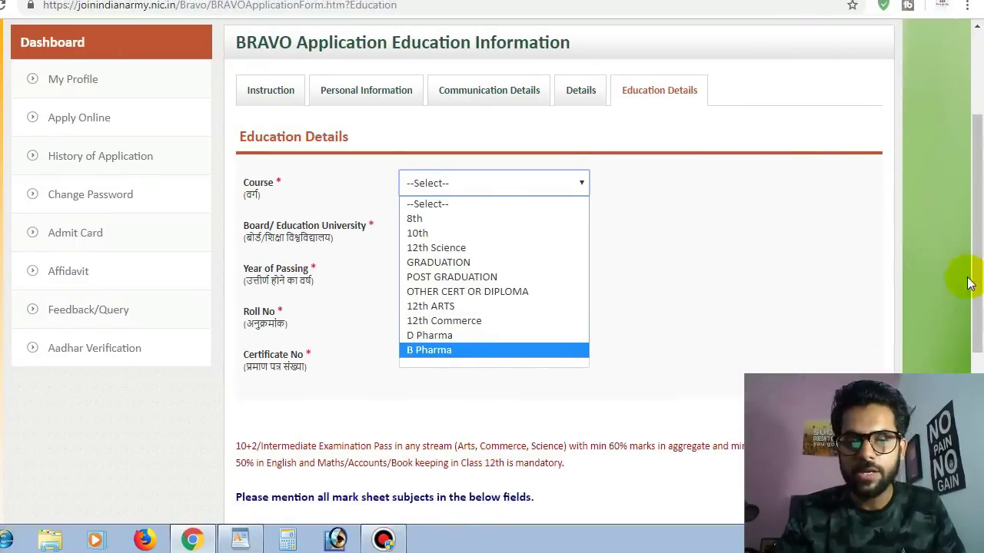
pyautogui.scroll(-4, 968, 285)
pyautogui.scroll(4, 976, 284)
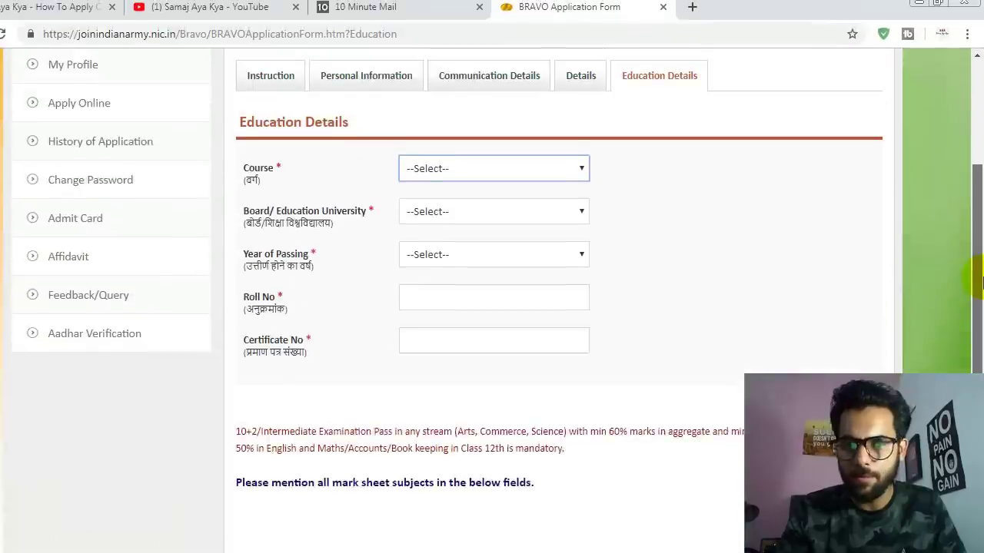
pyautogui.scroll(1, 980, 284)
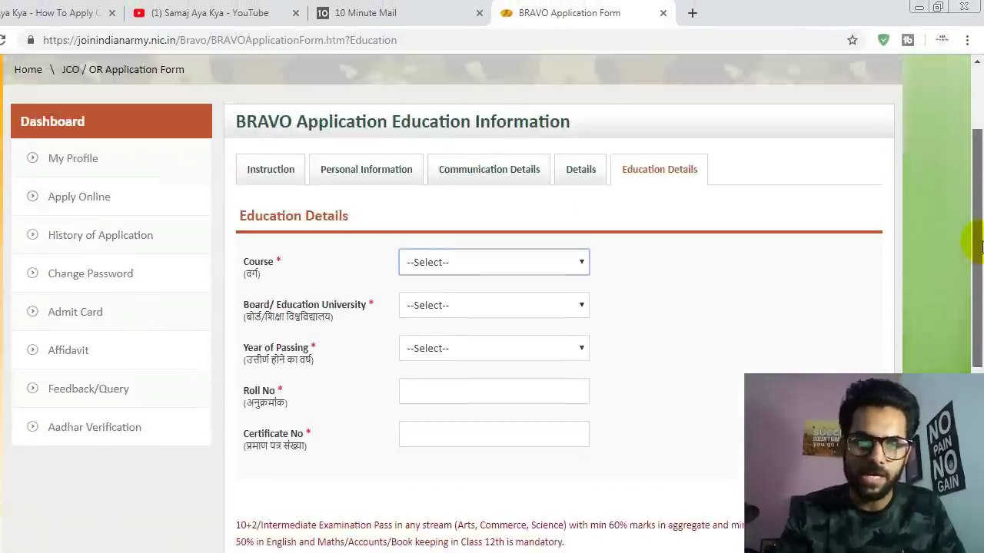
pyautogui.scroll(-1, 565, 281)
pyautogui.scroll(1, 489, 255)
pyautogui.click(486, 258)
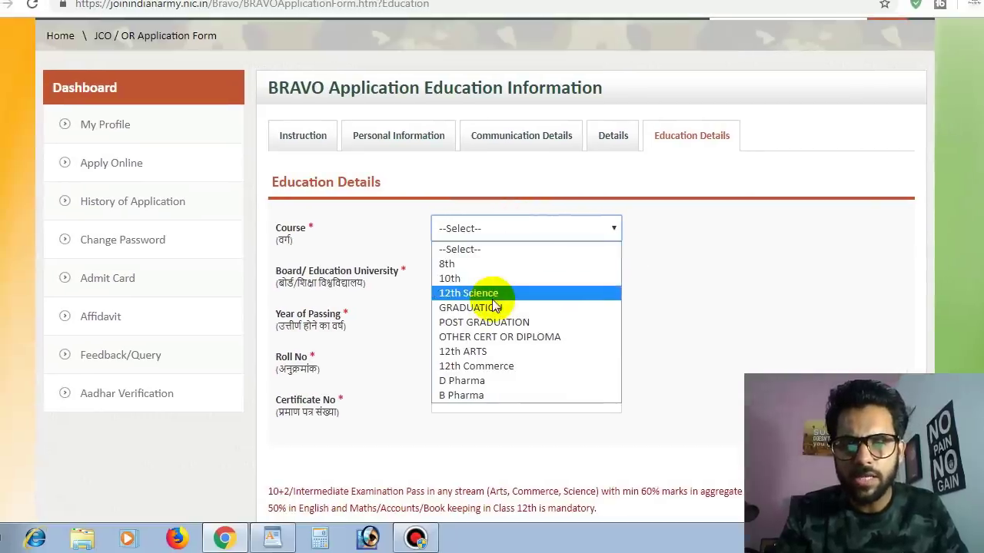
pyautogui.click(461, 330)
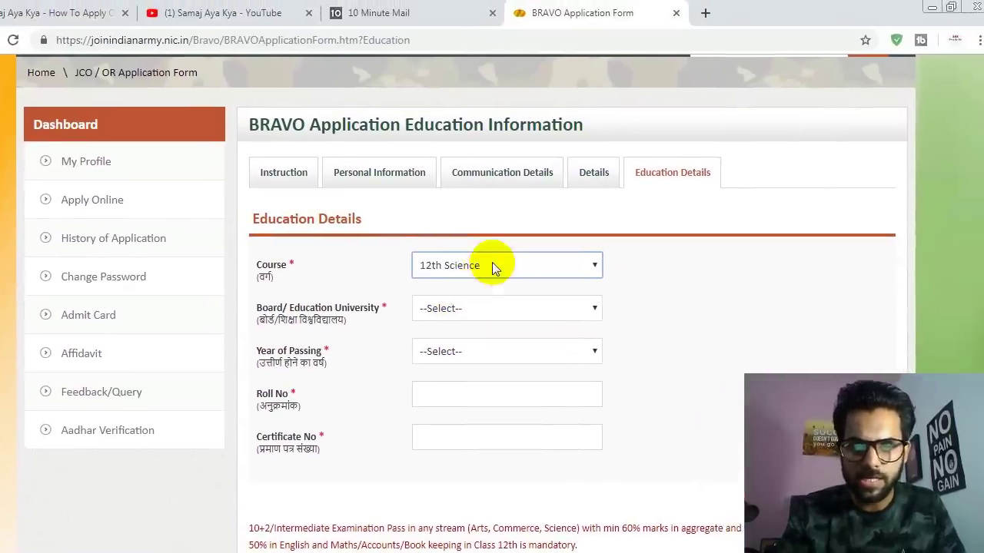
pyautogui.click(480, 231)
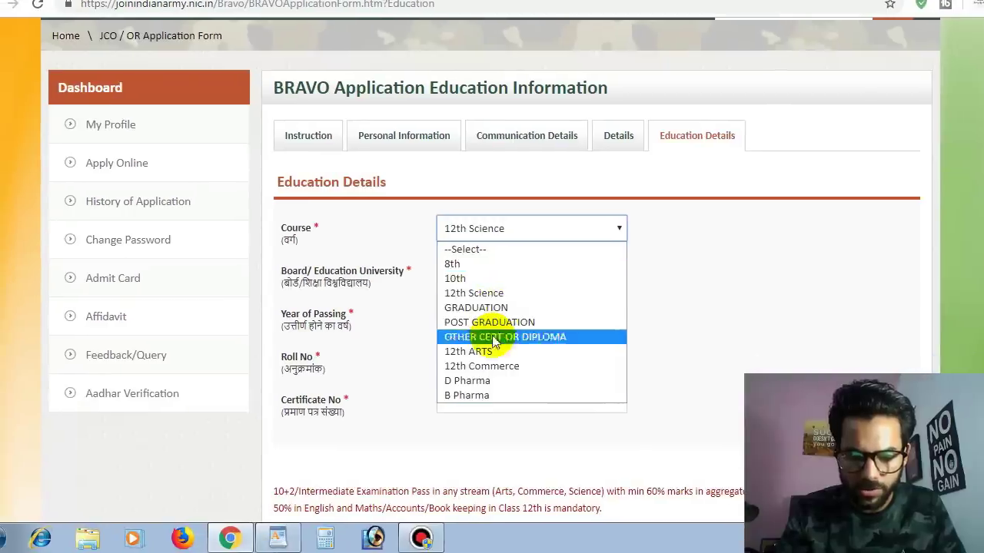
pyautogui.click(492, 366)
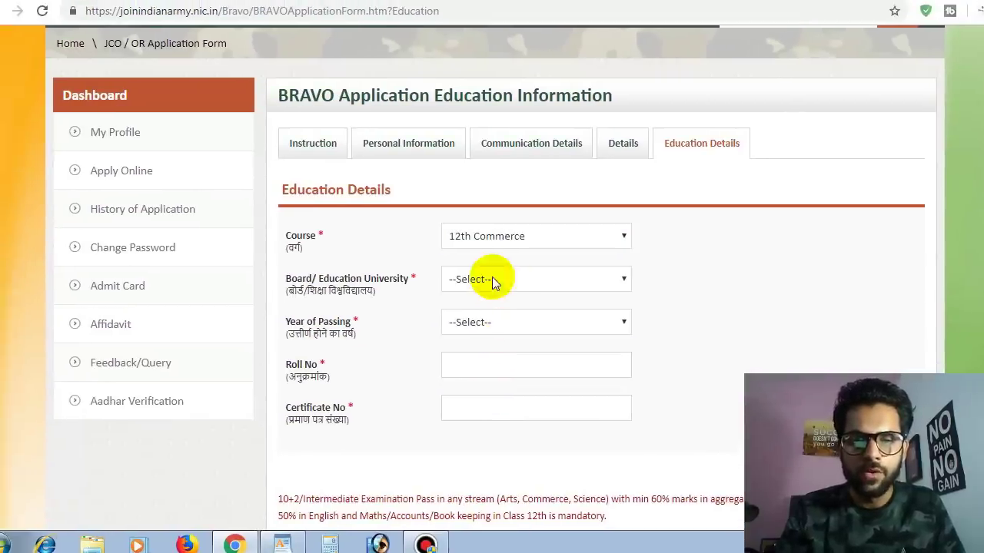
# - Choose STATE BOARD and year 2014, enter the roll and certificate numbers, and add the record
pyautogui.click(469, 274)
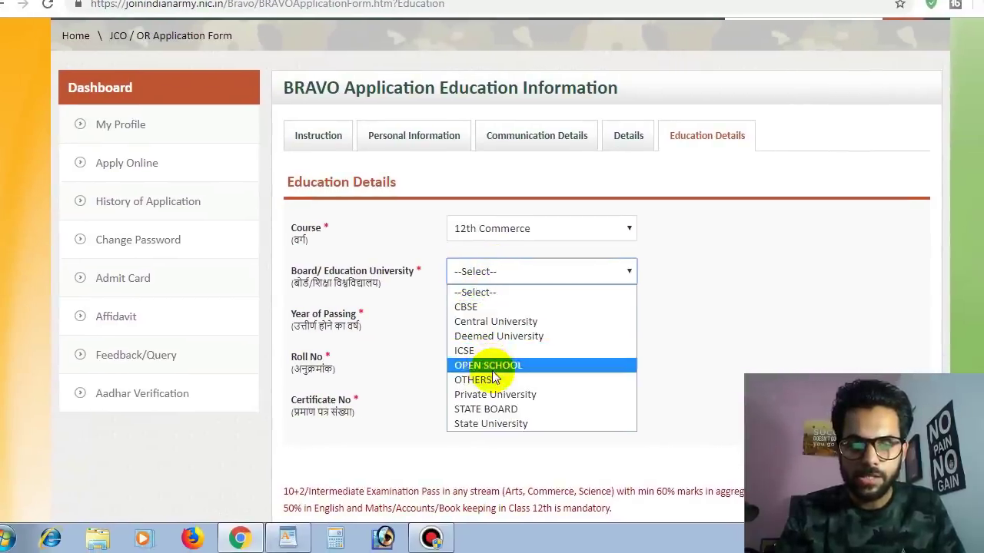
pyautogui.click(500, 408)
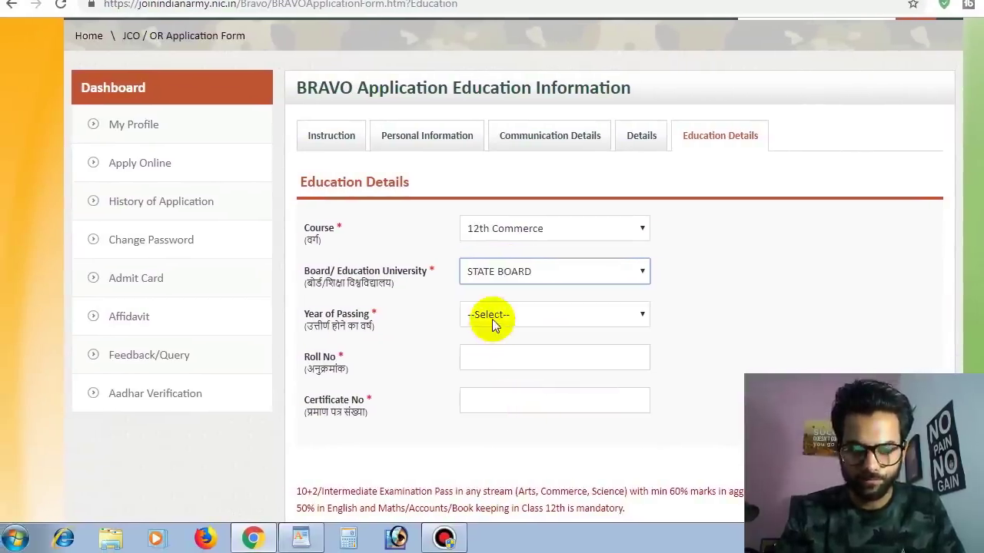
pyautogui.click(492, 319)
pyautogui.press('Down')
pyautogui.press('Down')
pyautogui.press('Down')
pyautogui.press('Down')
pyautogui.press('Down')
pyautogui.press('Down')
pyautogui.press('Down')
pyautogui.press('Down')
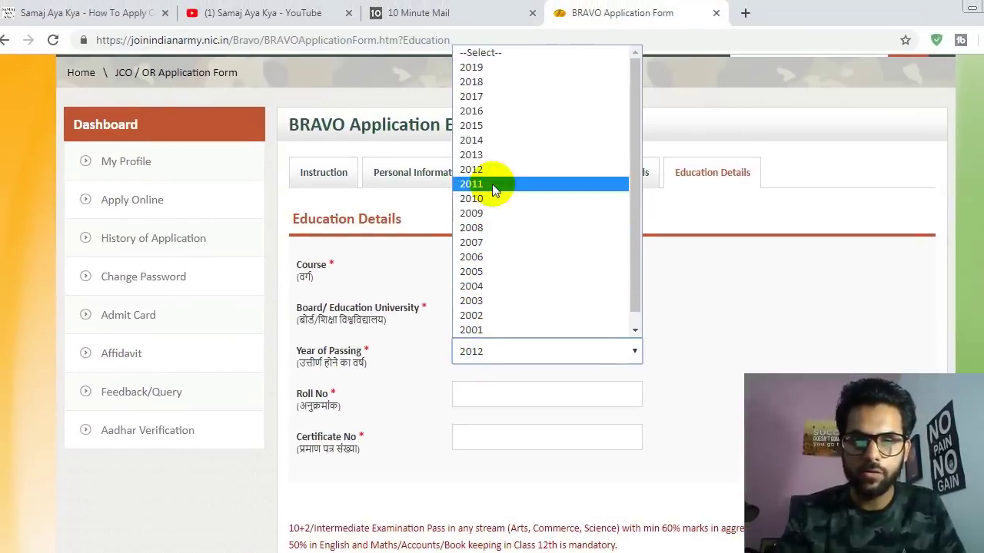
pyautogui.click(492, 141)
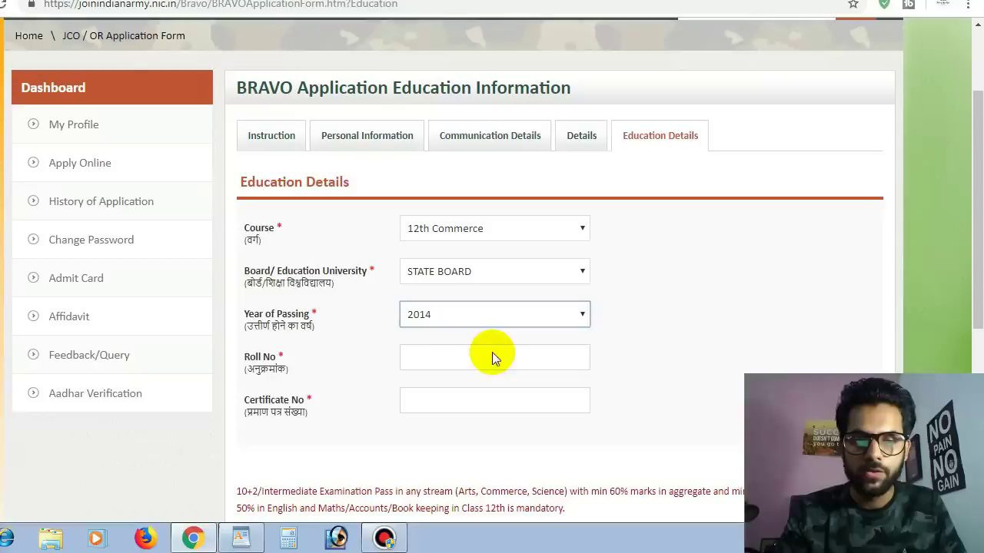
pyautogui.click(513, 402)
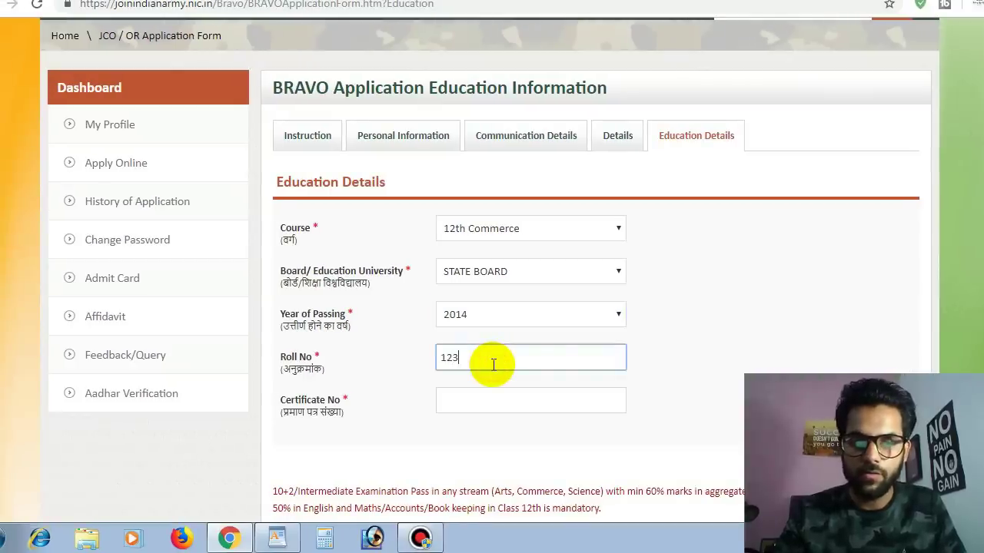
pyautogui.click(519, 408)
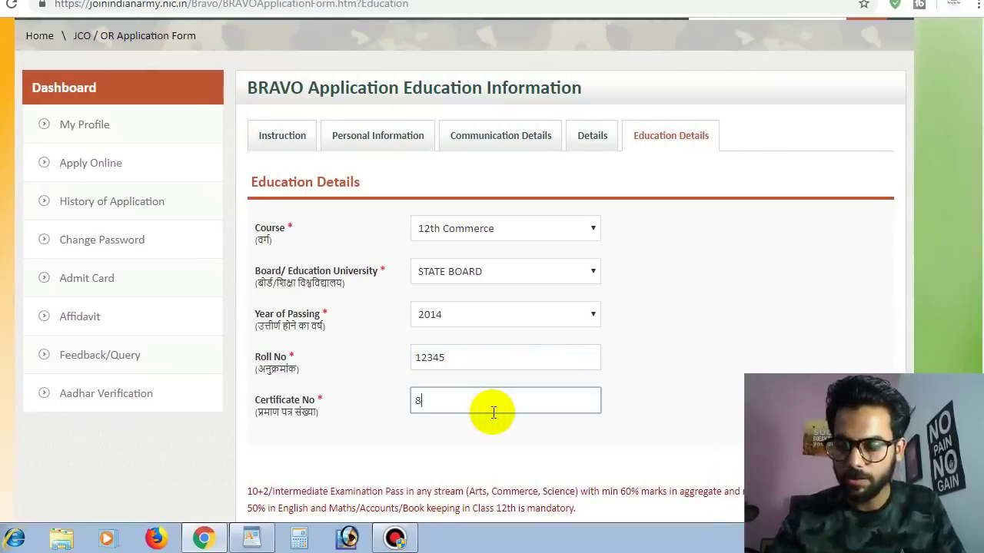
pyautogui.write('6')
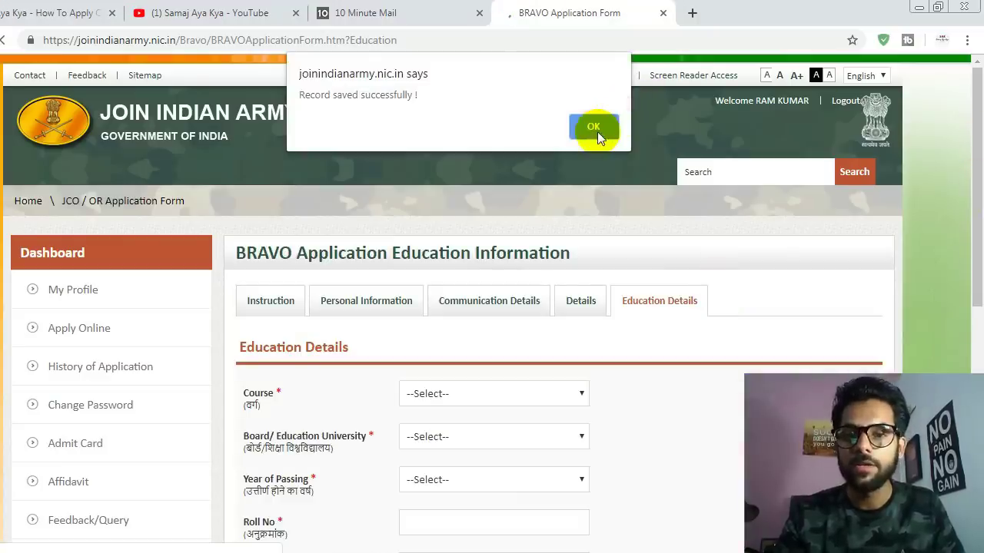
pyautogui.click(593, 126)
# - Choose Account as the subject for a new 12th Commerce mark-sheet row
pyautogui.scroll(-5, 975, 277)
pyautogui.scroll(-2, 978, 294)
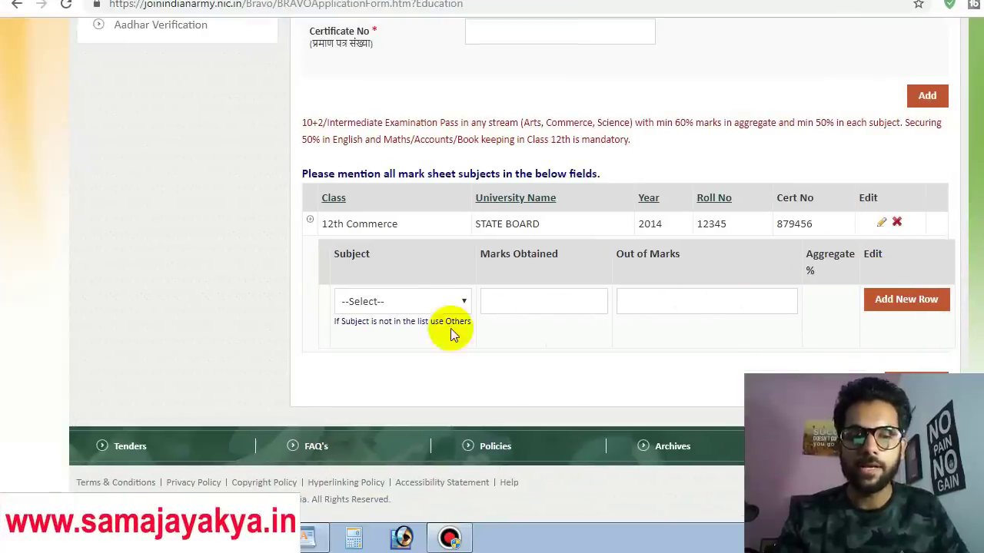
pyautogui.click(340, 300)
pyautogui.click(385, 343)
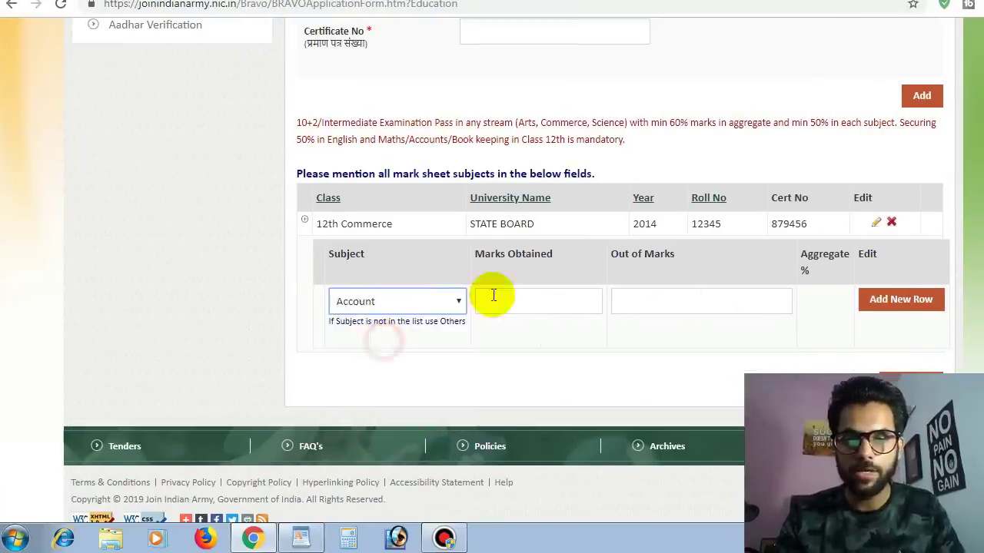
pyautogui.scroll(3, 501, 302)
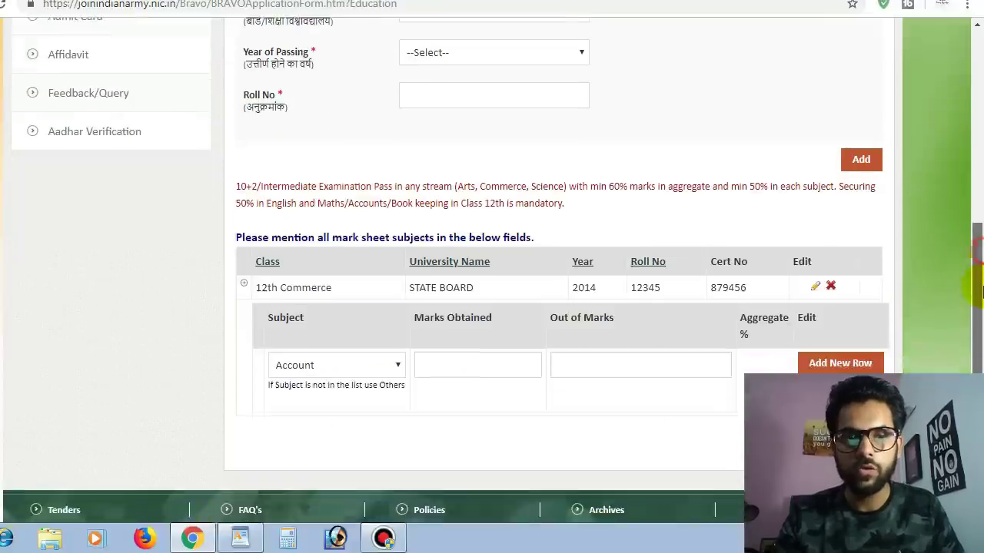
pyautogui.moveTo(978, 273); pyautogui.dragTo(977, 203)
pyautogui.scroll(-4, 978, 203)
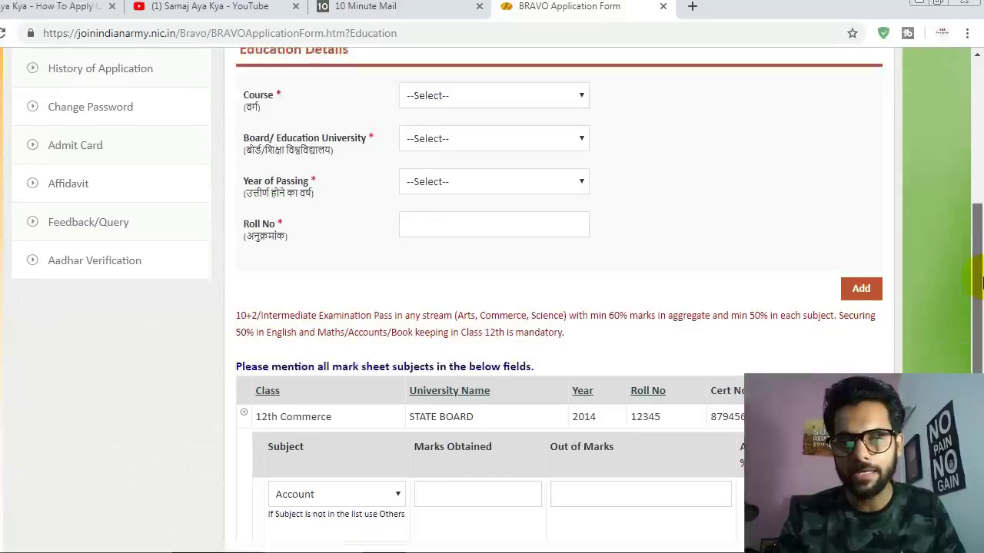
# - Enter 85 marks obtained out of 100 for Account and save the row
pyautogui.click(461, 380)
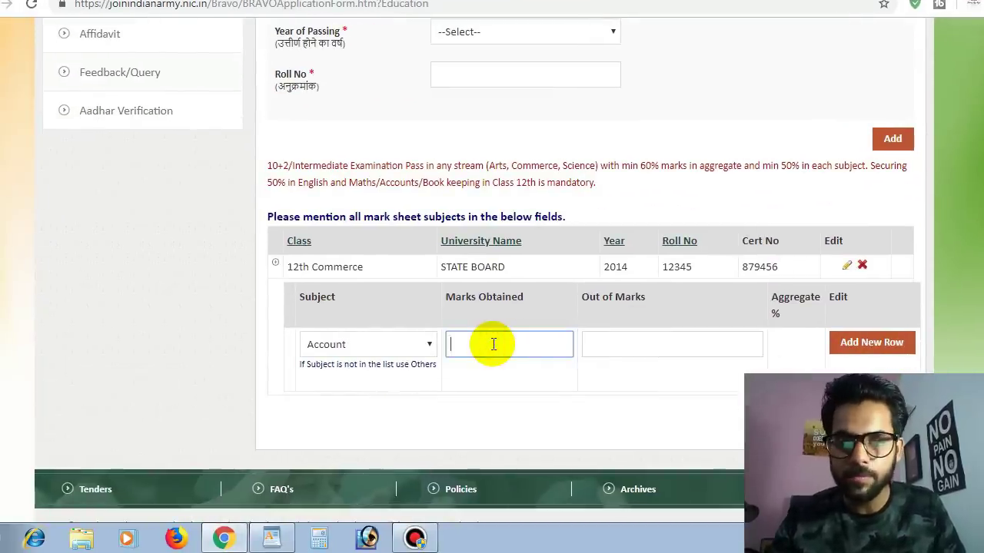
pyautogui.write('300')
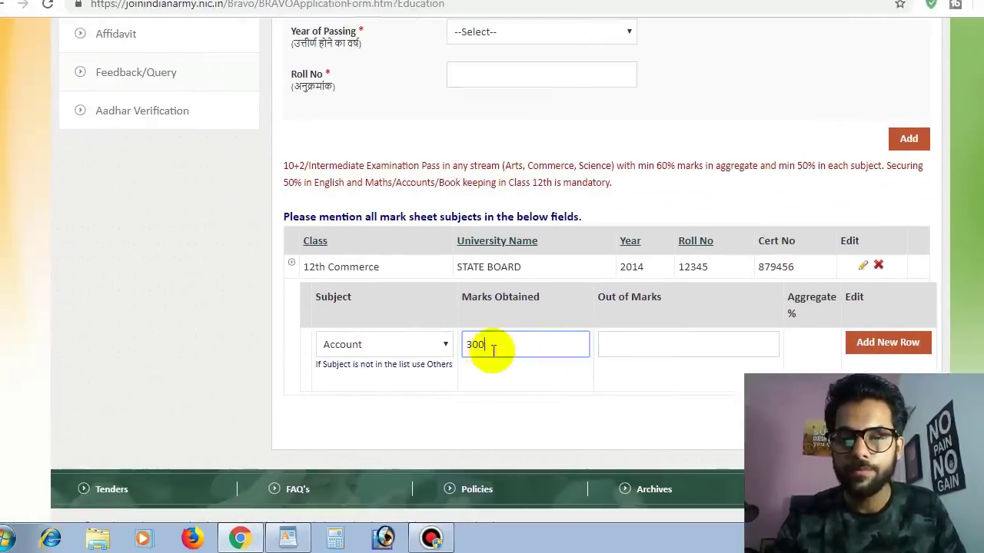
pyautogui.doubleClick(462, 346)
pyautogui.write('85')
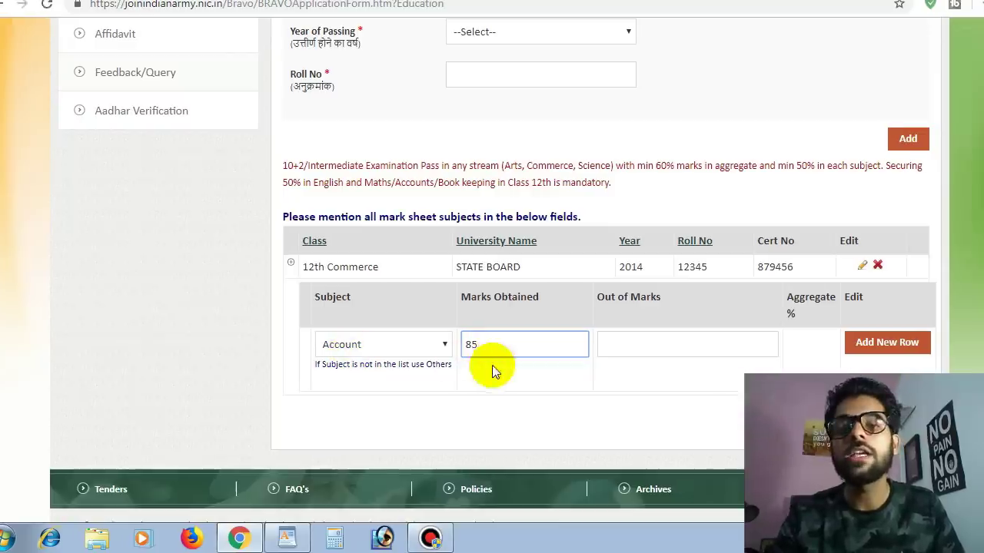
pyautogui.click(589, 343)
pyautogui.write('50')
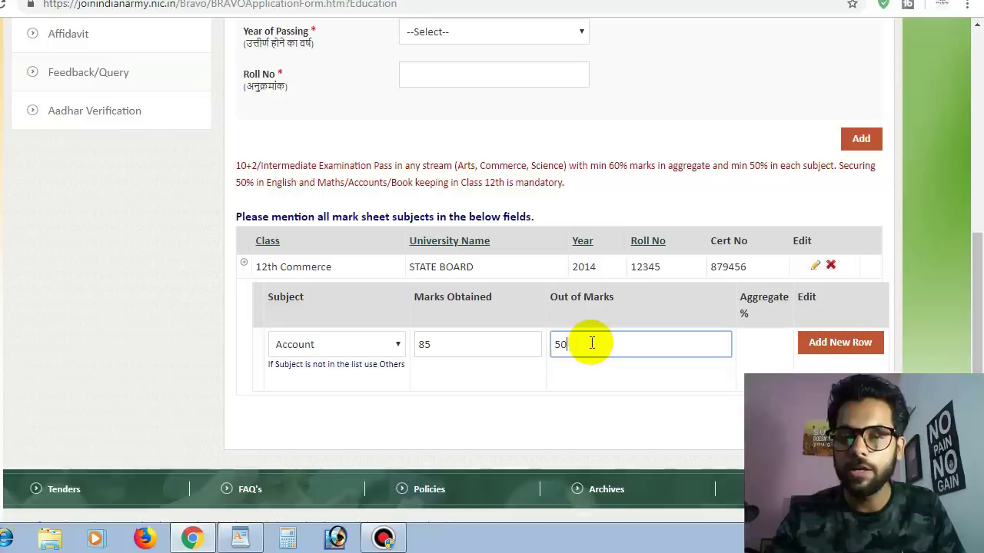
pyautogui.write('00')
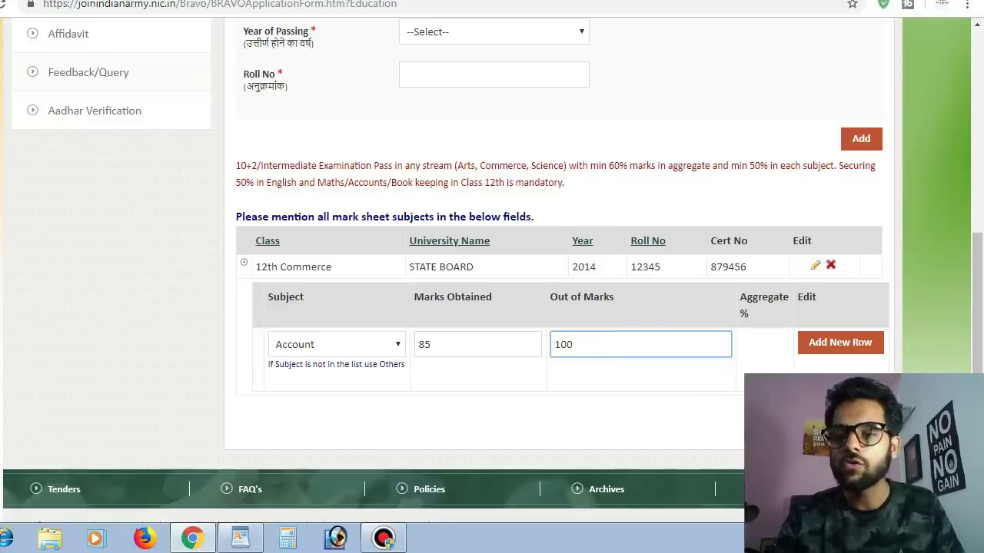
pyautogui.click(835, 347)
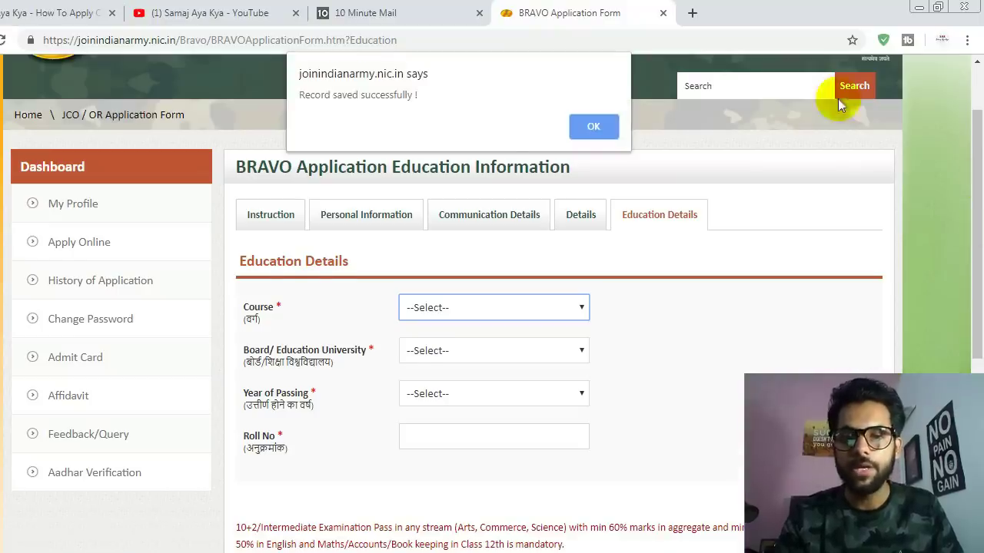
# - Start a new subject row with Others selected and the custom name Business STudy
pyautogui.click(596, 128)
pyautogui.scroll(-5, 543, 300)
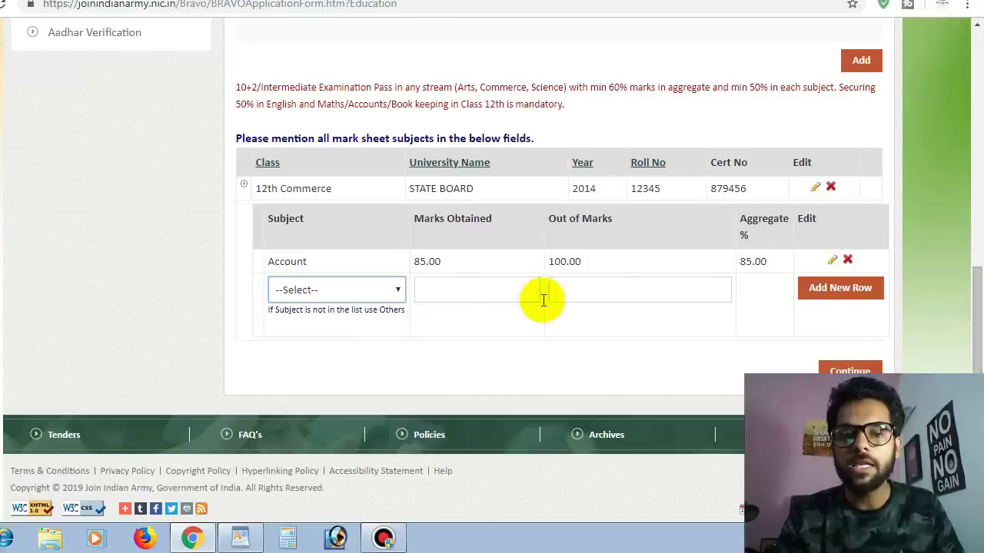
pyautogui.click(348, 291)
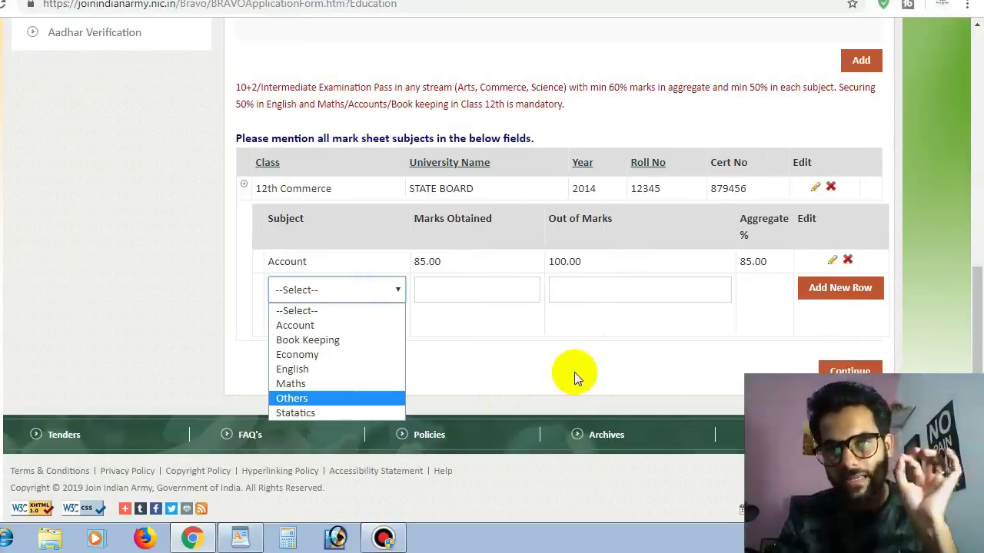
pyautogui.click(641, 372)
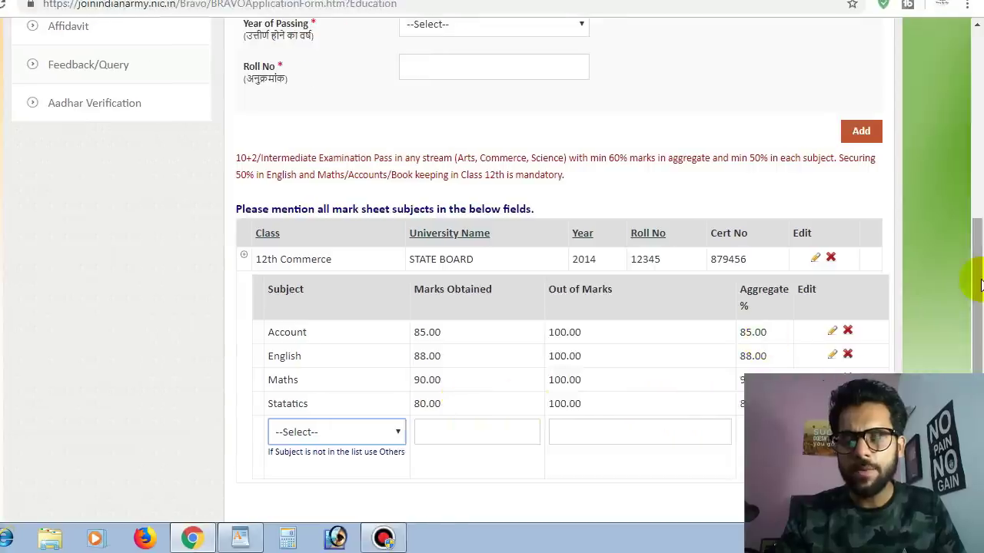
pyautogui.scroll(-3, 536, 284)
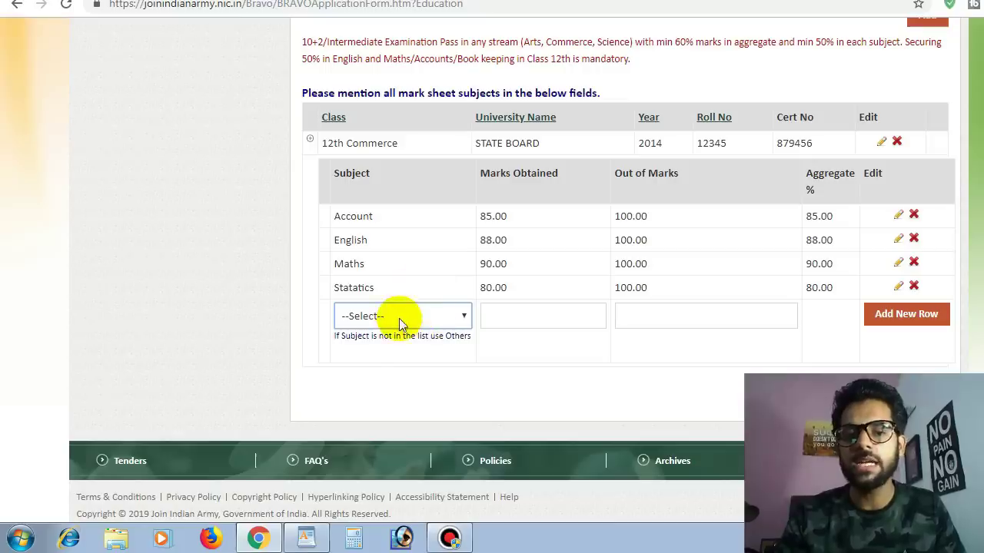
pyautogui.click(399, 317)
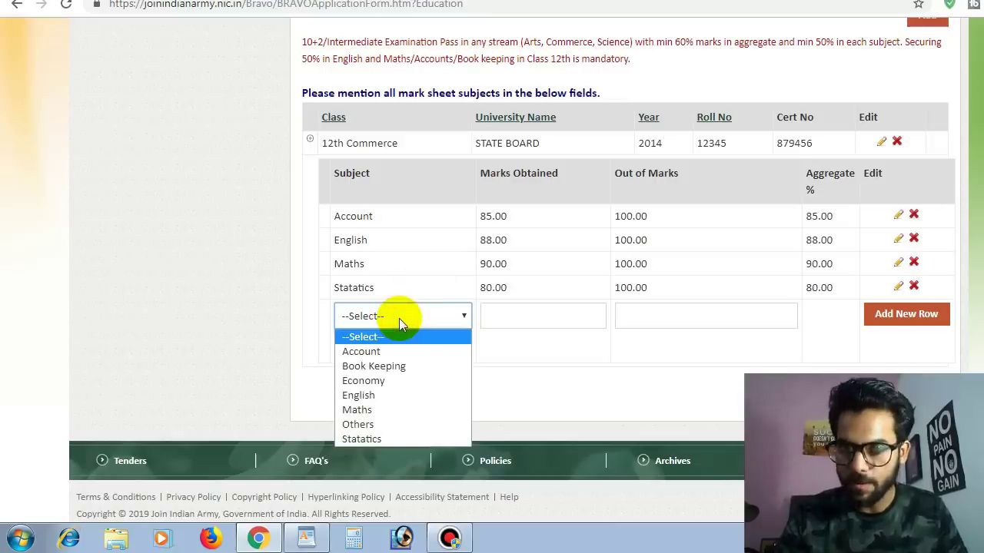
pyautogui.click(368, 427)
pyautogui.scroll(3, 524, 320)
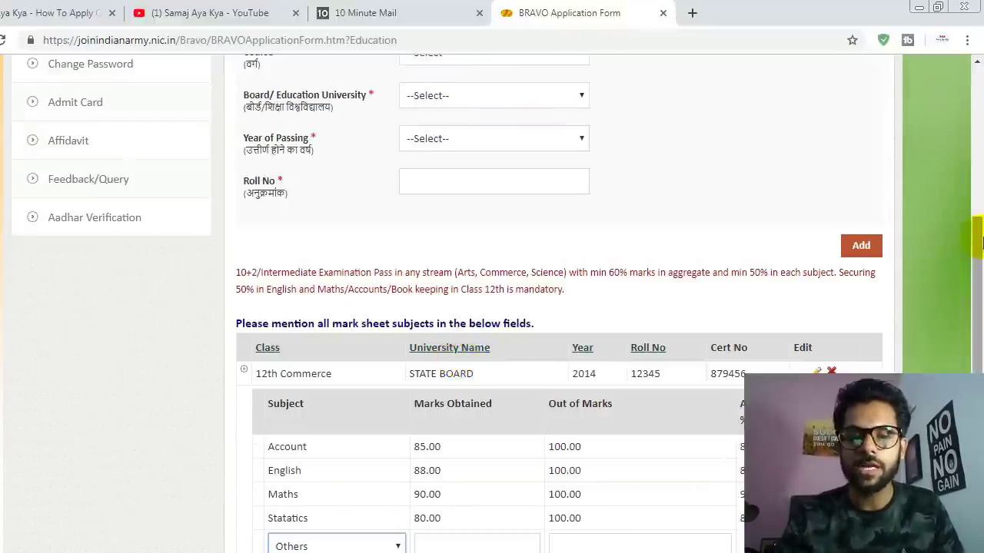
pyautogui.scroll(-3, 492, 320)
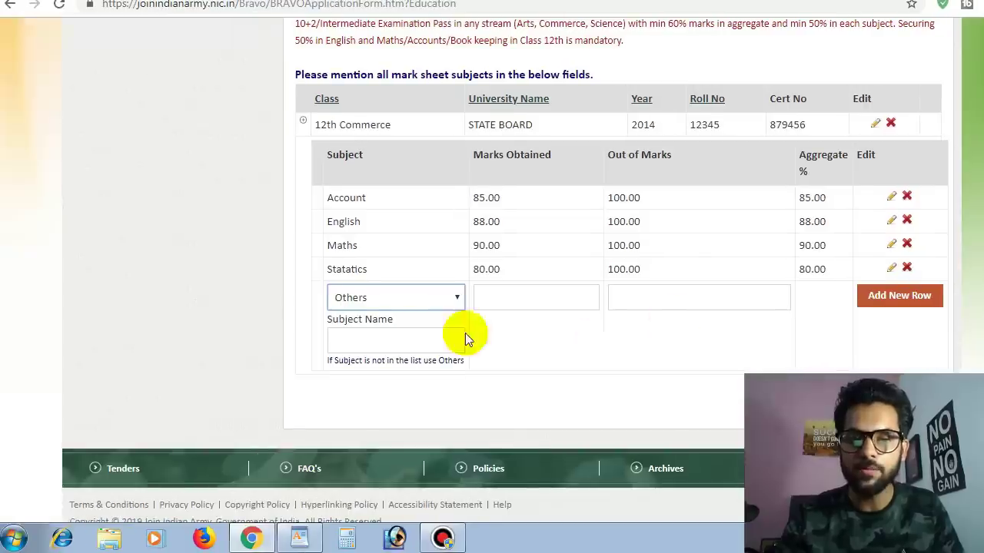
pyautogui.click(440, 338)
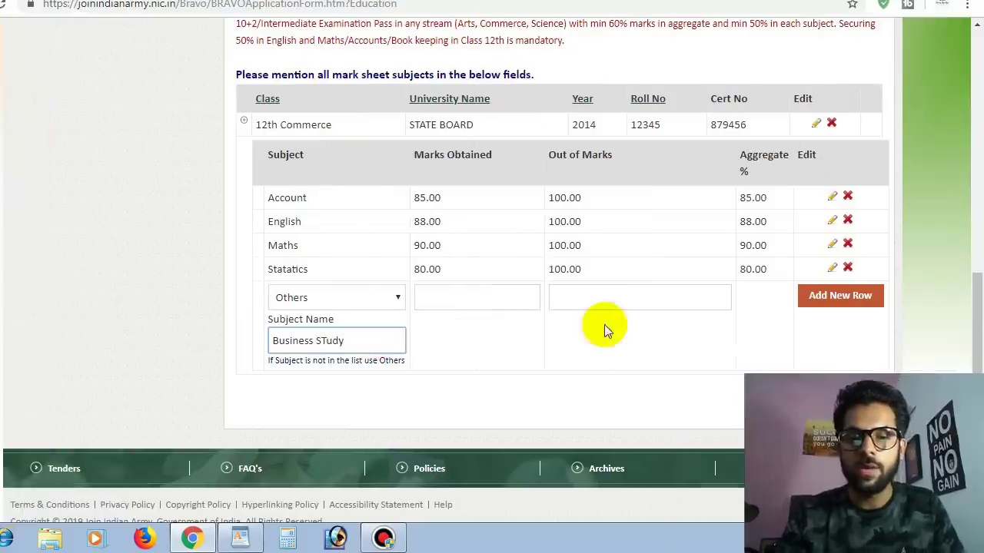
# - Enter 60 out of 100 for Business STudy and save the row
pyautogui.click(572, 299)
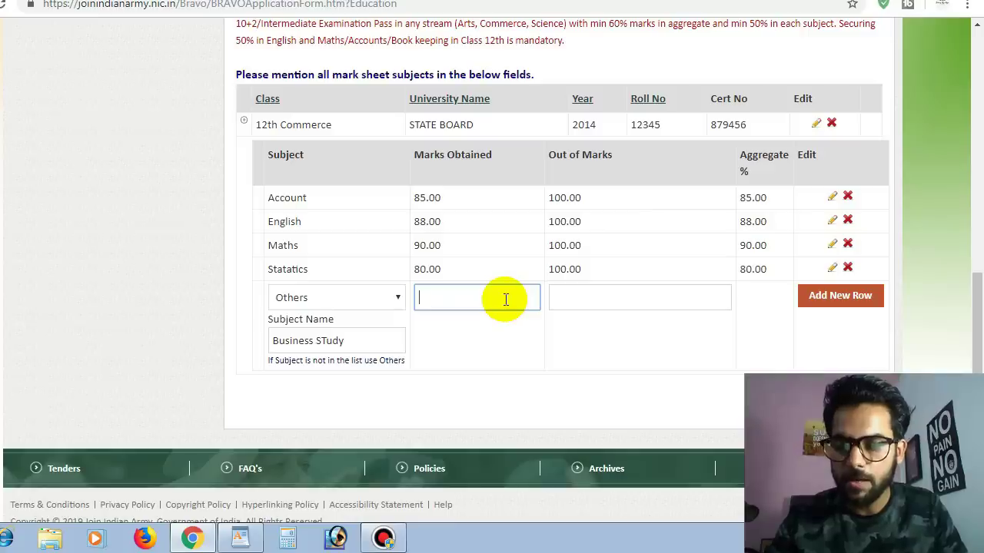
pyautogui.click(592, 299)
pyautogui.write('100')
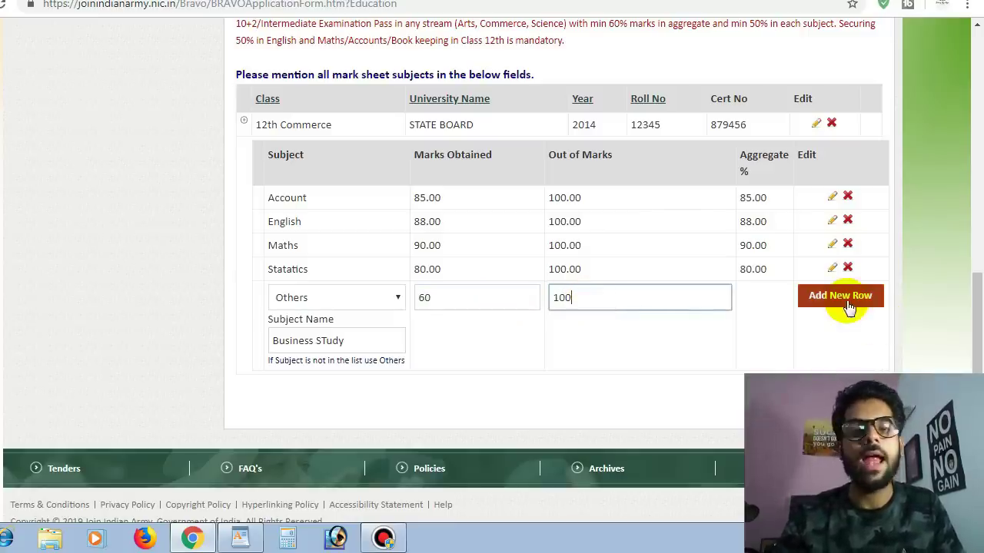
pyautogui.click(842, 298)
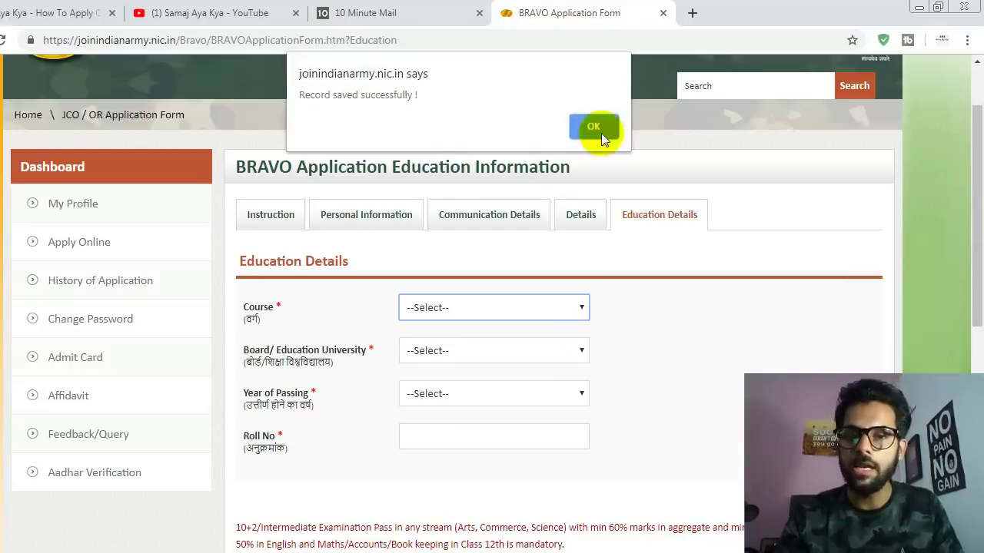
pyautogui.click(615, 91)
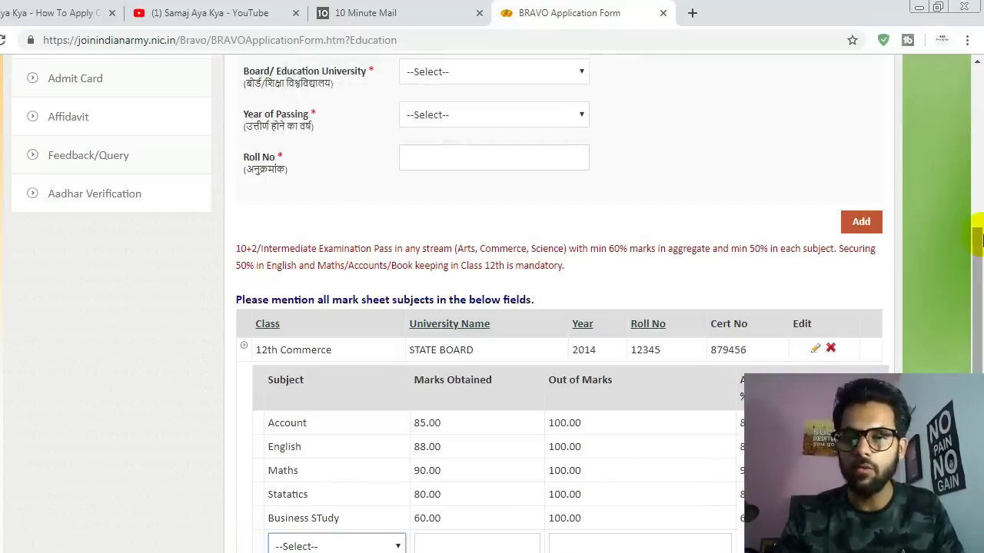
pyautogui.scroll(-3, 982, 269)
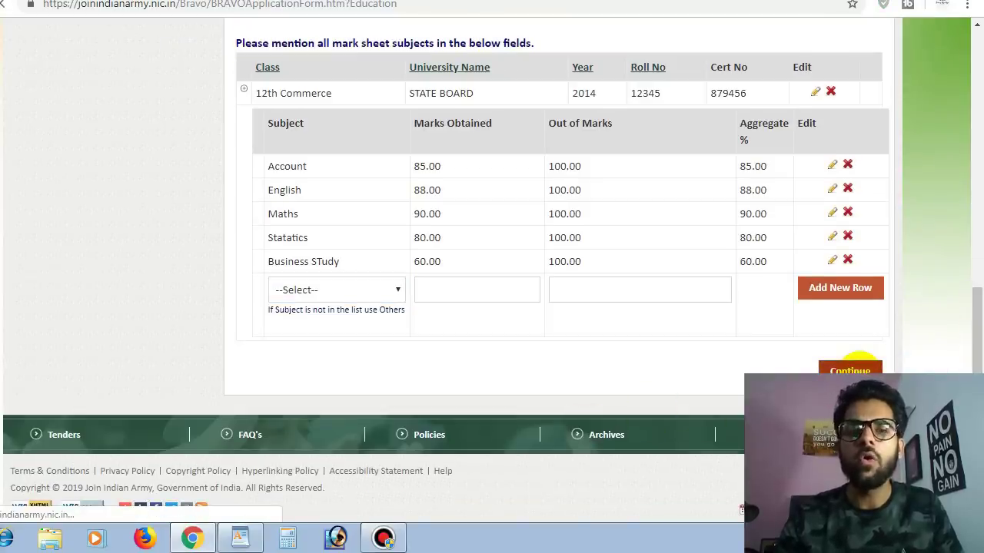
# - Continue to the BRAVO application summary, submit it, and confirm the submission
pyautogui.click(850, 370)
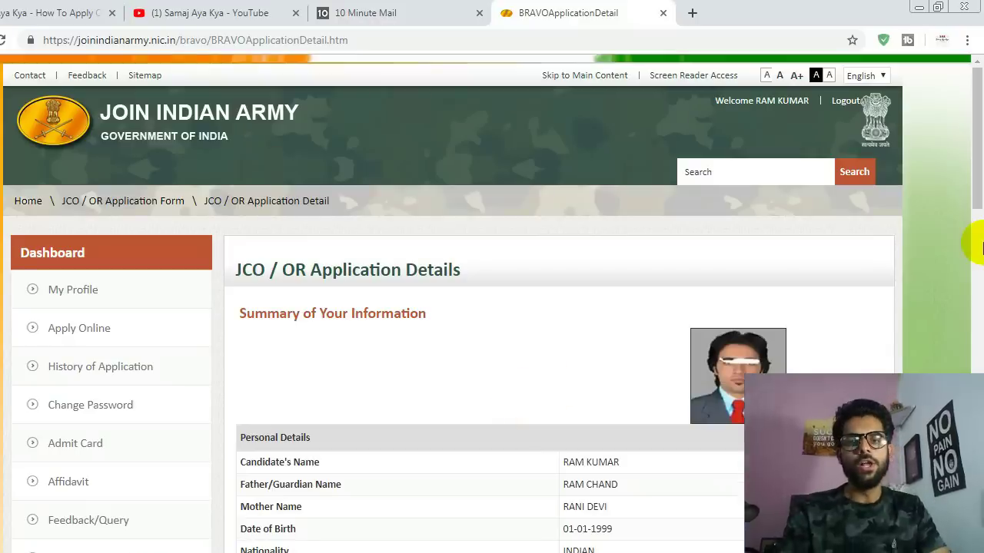
pyautogui.moveTo(978, 135); pyautogui.dragTo(977, 366)
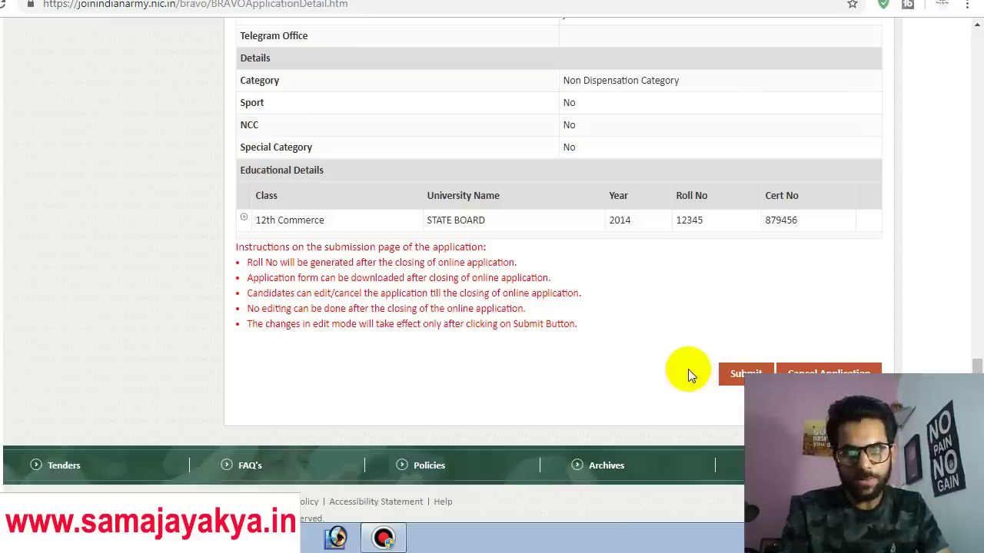
pyautogui.click(740, 382)
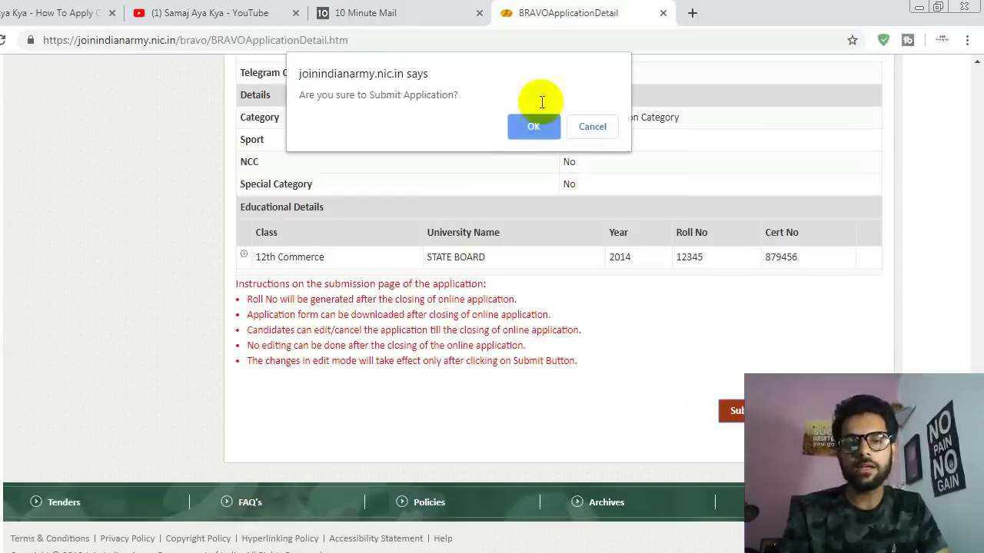
pyautogui.click(534, 89)
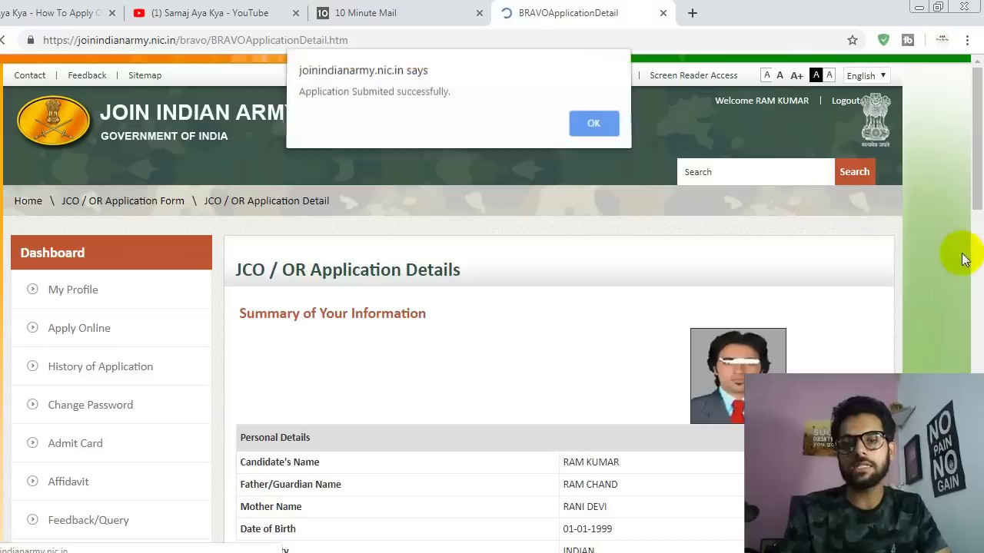
pyautogui.click(607, 129)
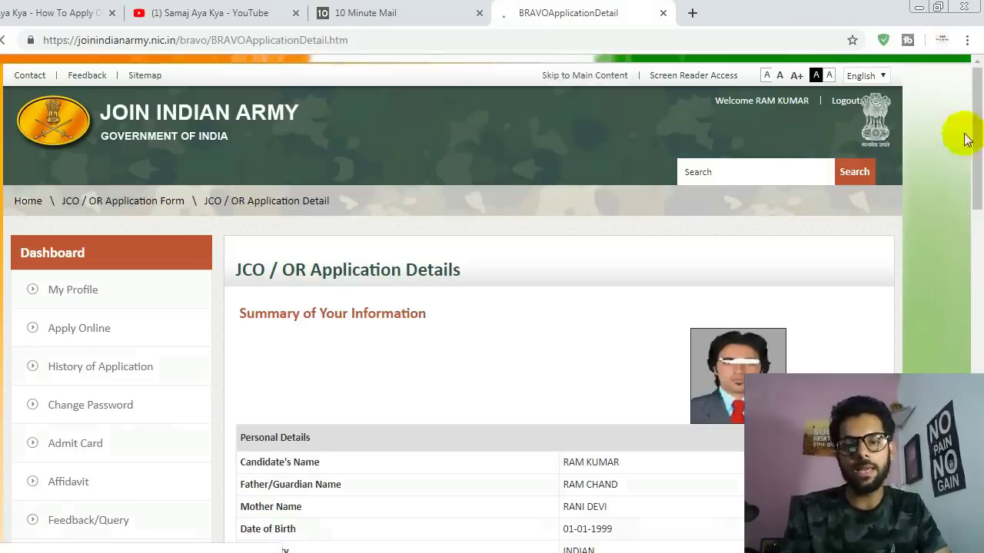
# - View the empty Admit Card page, then switch to the Samaj Aya Kya article and YouTube channel
pyautogui.moveTo(975, 131); pyautogui.dragTo(976, 46)
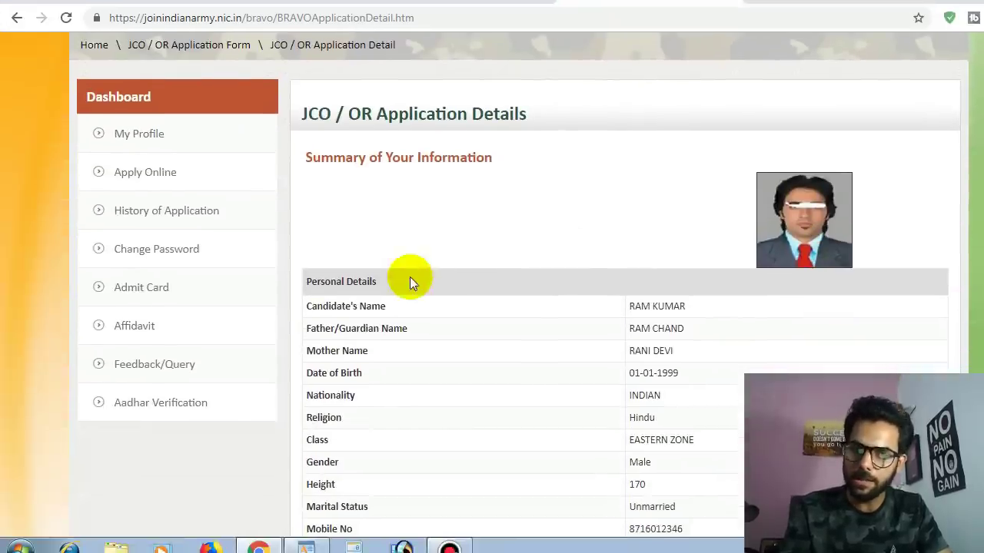
pyautogui.click(136, 287)
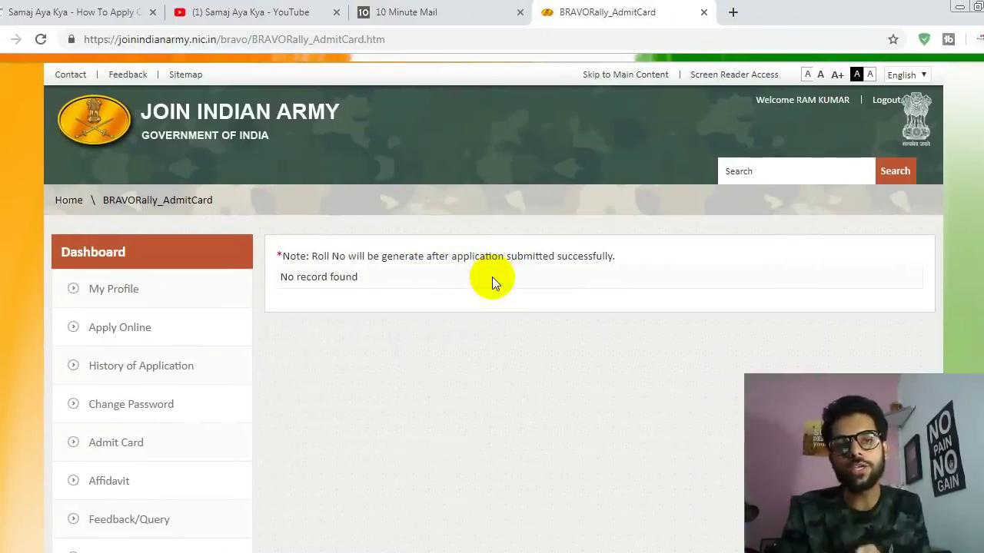
pyautogui.click(119, 11)
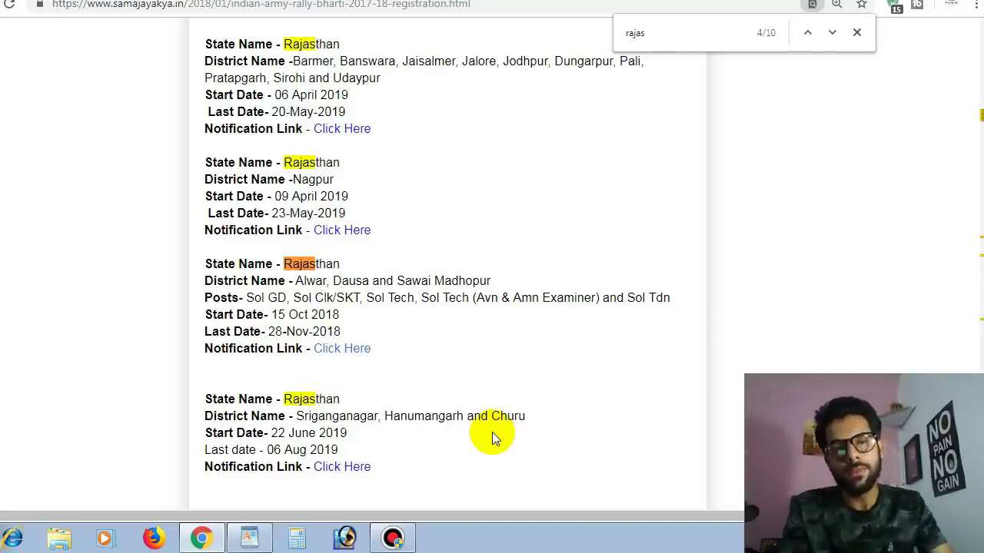
pyautogui.click(280, 11)
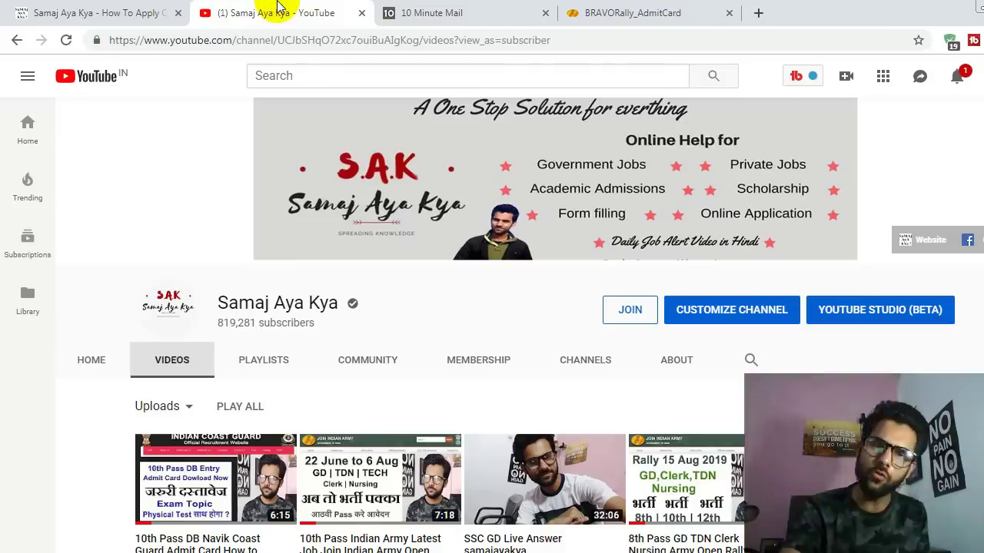